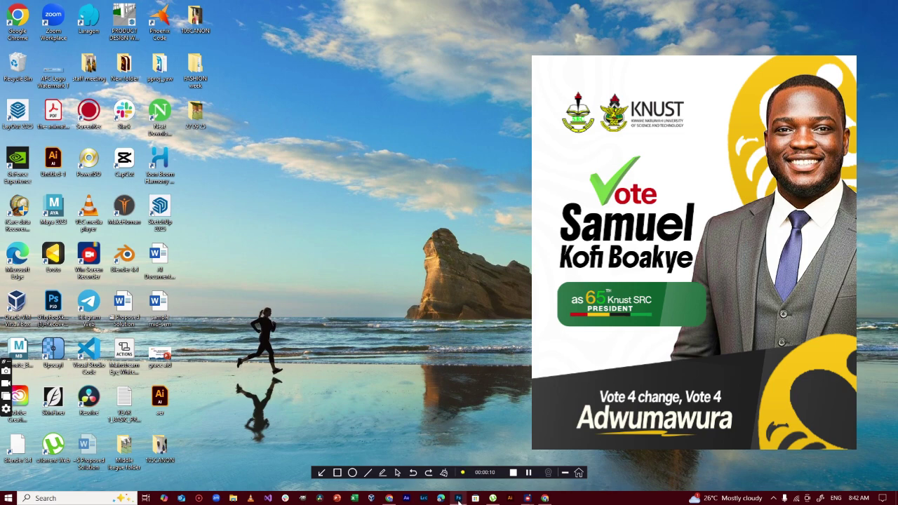
# Switch to the Photoshop window showing the blank 2.45 × 3 in Untitled-1 document
pyautogui.click(459, 499)
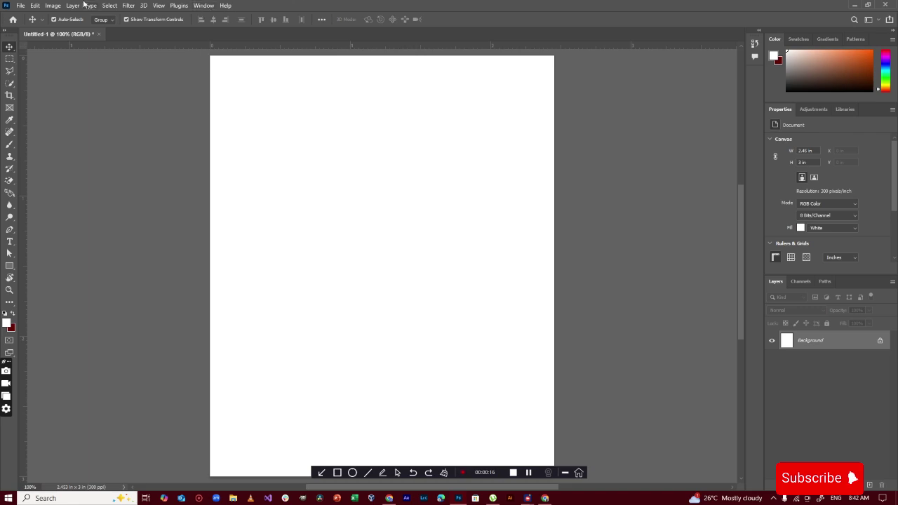
# Create a 736 × 895 px, 300 ppi document named 'political' and close Untitled-1 unsaved
pyautogui.click(20, 5)
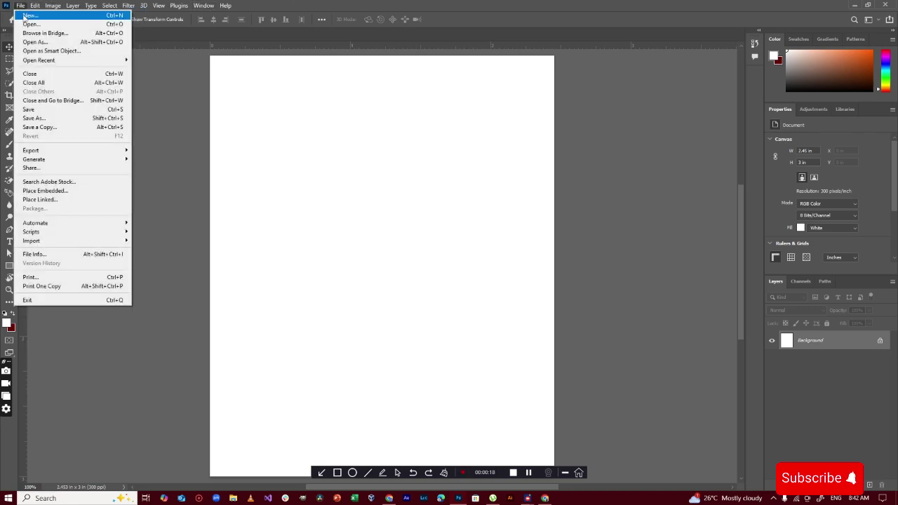
pyautogui.click(31, 14)
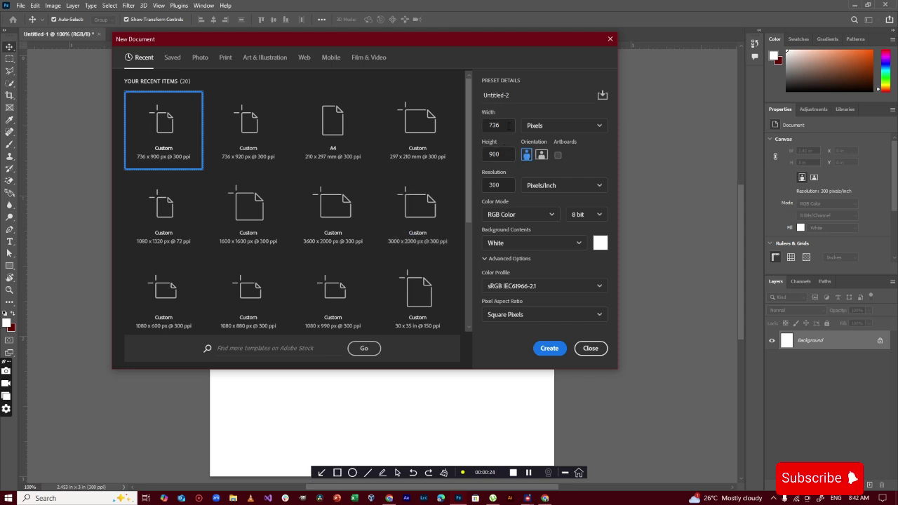
pyautogui.moveTo(512, 95); pyautogui.dragTo(435, 86)
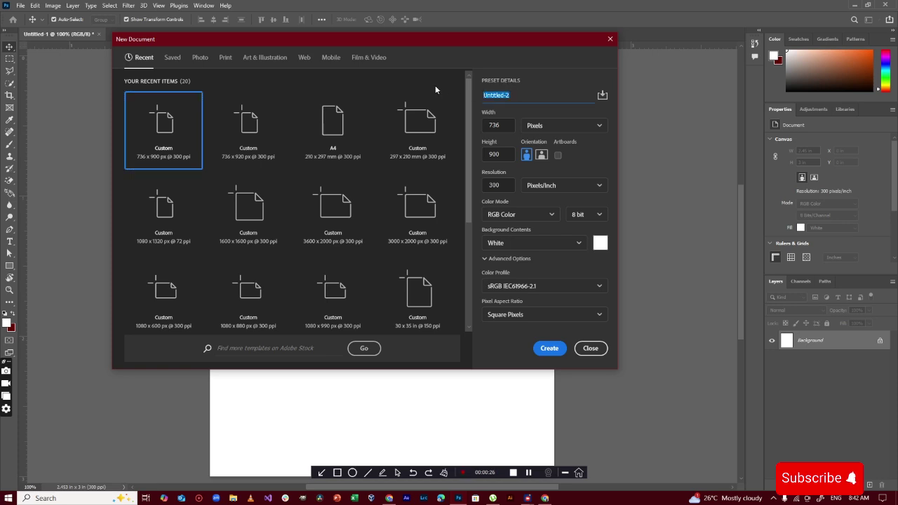
pyautogui.write('political')
pyautogui.click(501, 125)
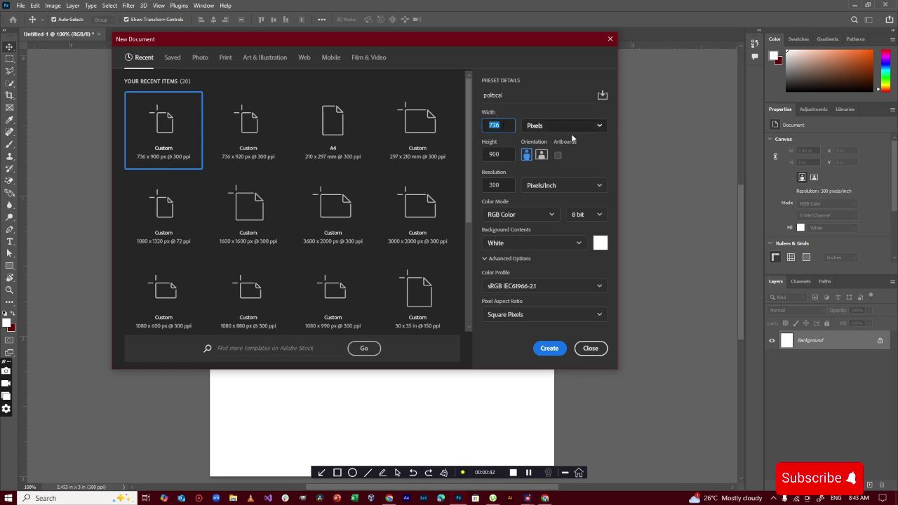
pyautogui.click(506, 151)
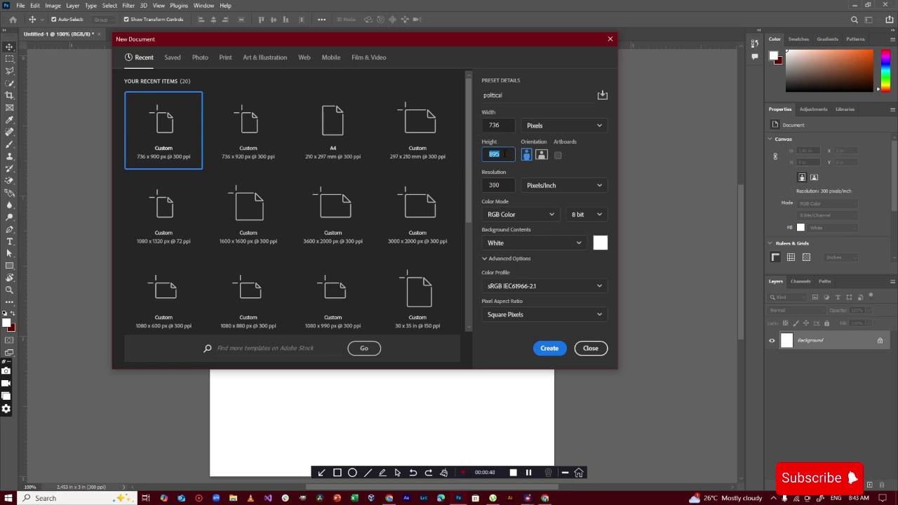
pyautogui.click(498, 185)
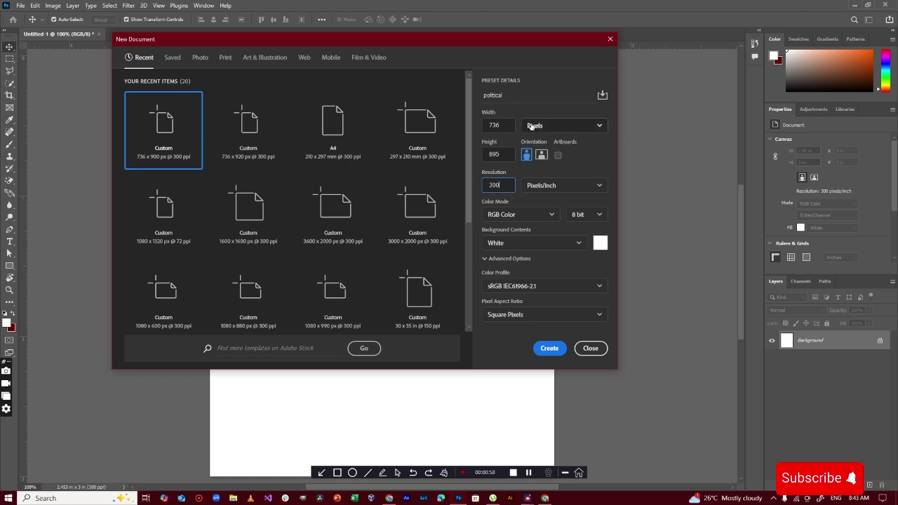
pyautogui.click(550, 349)
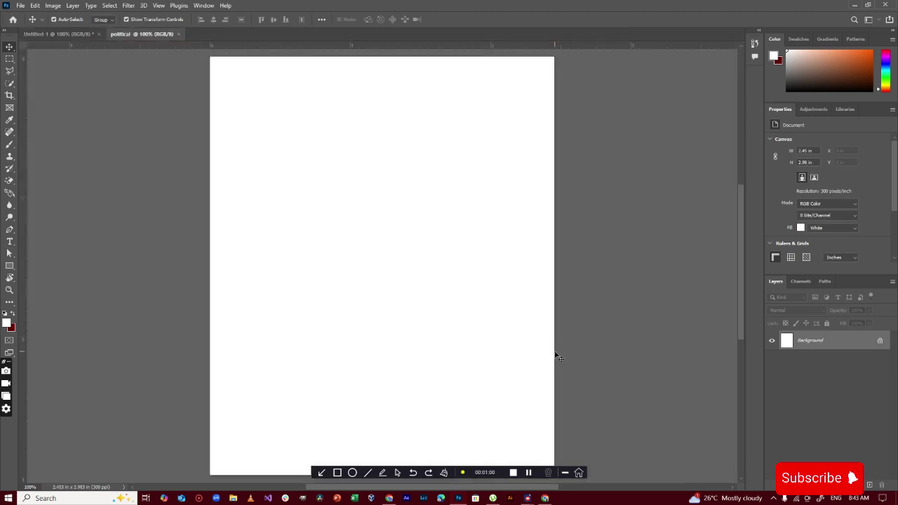
pyautogui.click(100, 34)
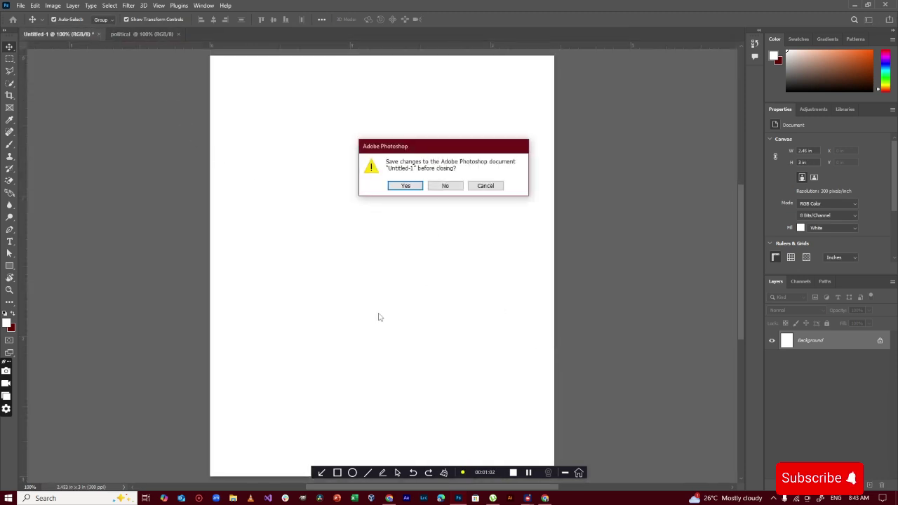
pyautogui.click(445, 185)
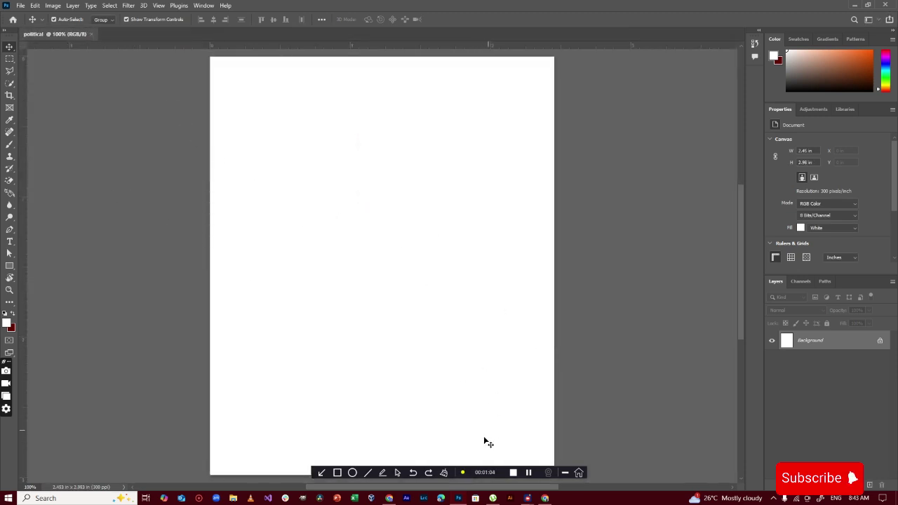
# Cover the entire political canvas with a white-filled Rectangle 1 shape layer
pyautogui.moveTo(486, 475); pyautogui.dragTo(772, 470)
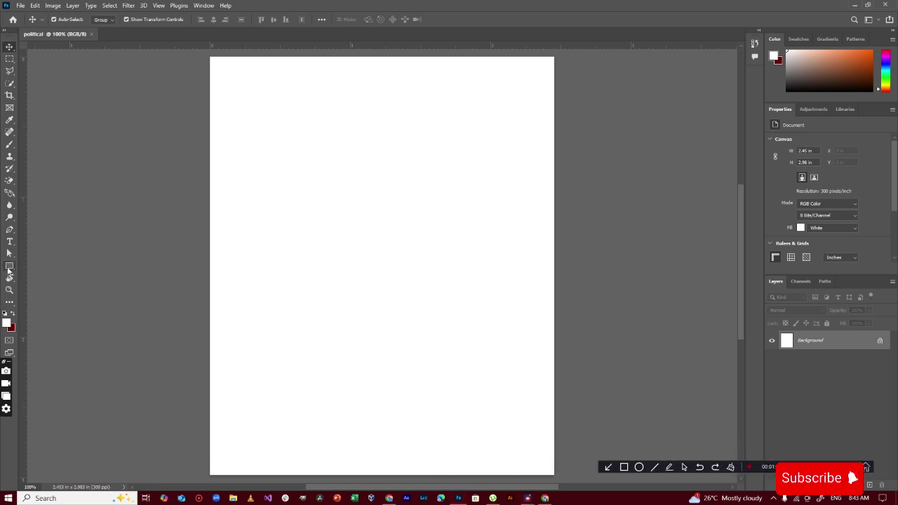
pyautogui.click(10, 268)
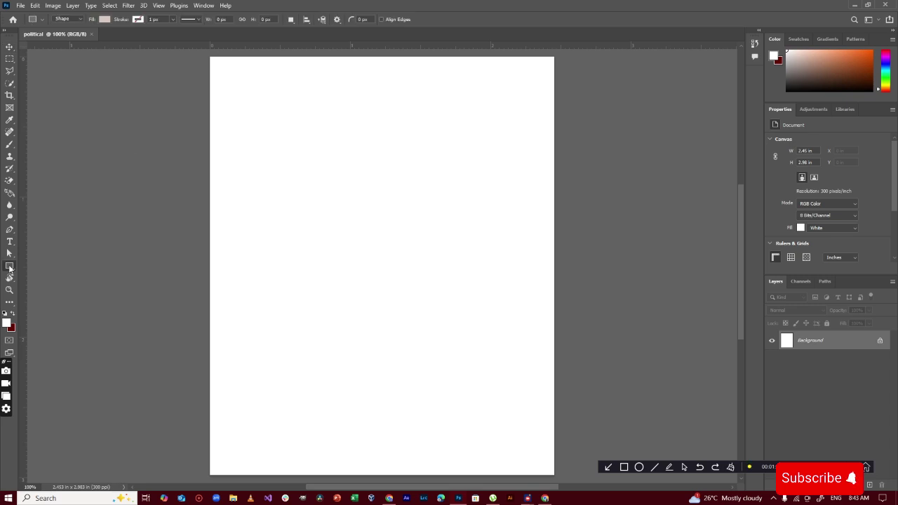
pyautogui.click(105, 19)
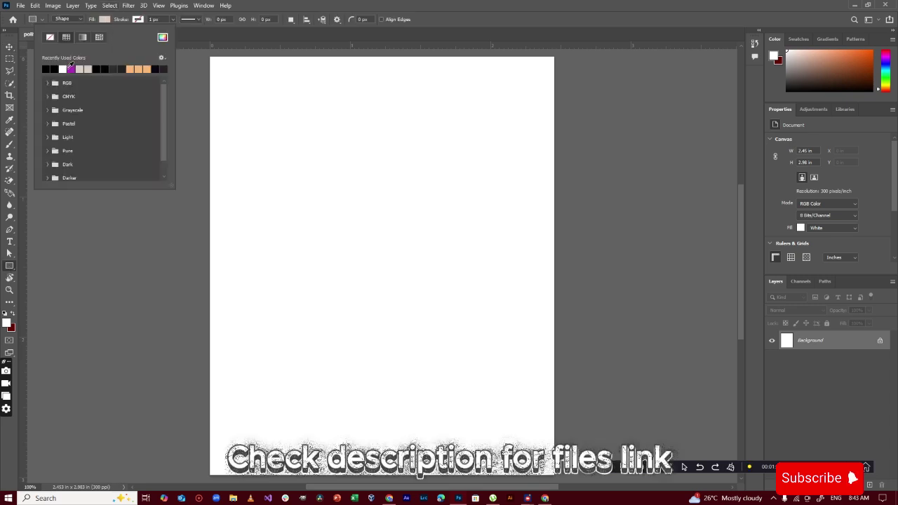
pyautogui.click(106, 20)
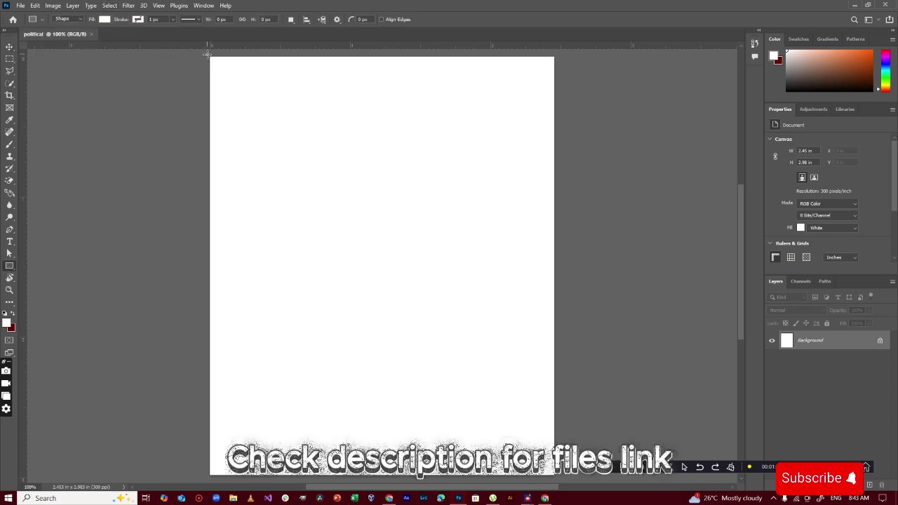
pyautogui.moveTo(210, 56); pyautogui.dragTo(556, 477)
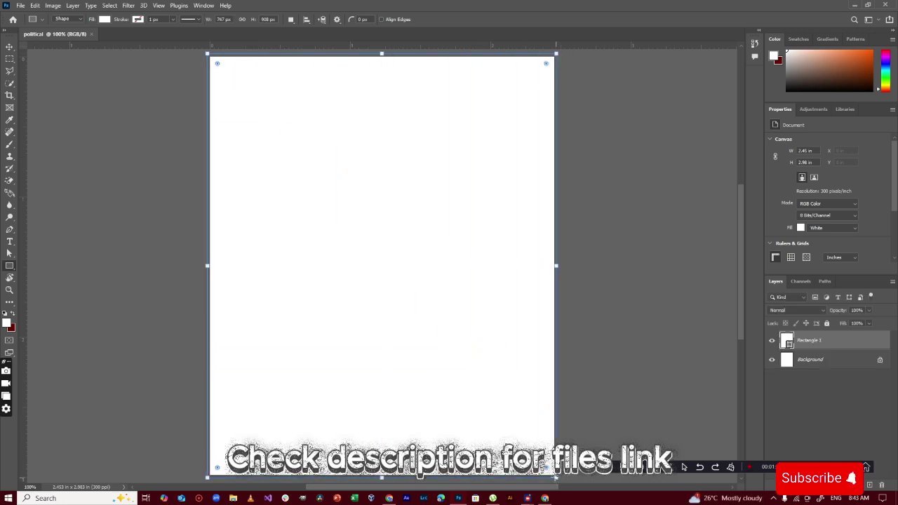
pyautogui.click(8, 47)
pyautogui.click(112, 151)
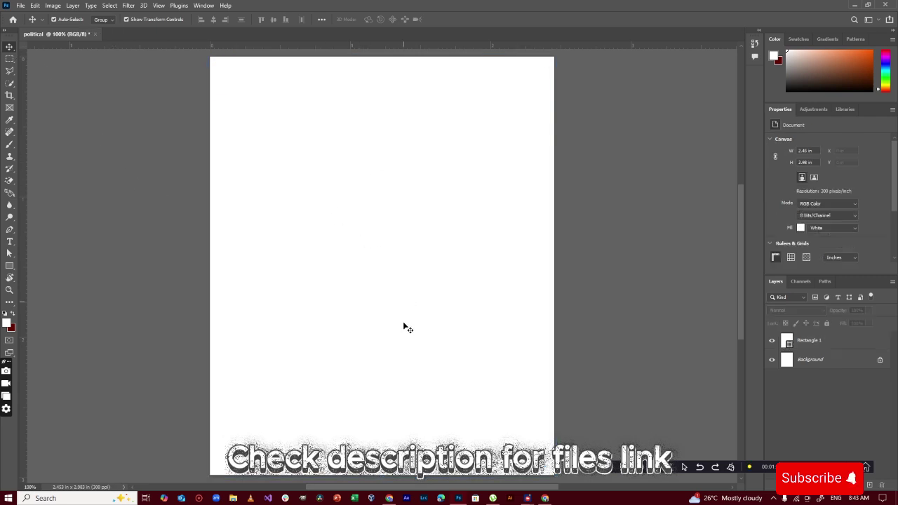
# Place the 'Adobe Express - file (8)' portrait embedded, scaled up and moved to the right
pyautogui.click(20, 4)
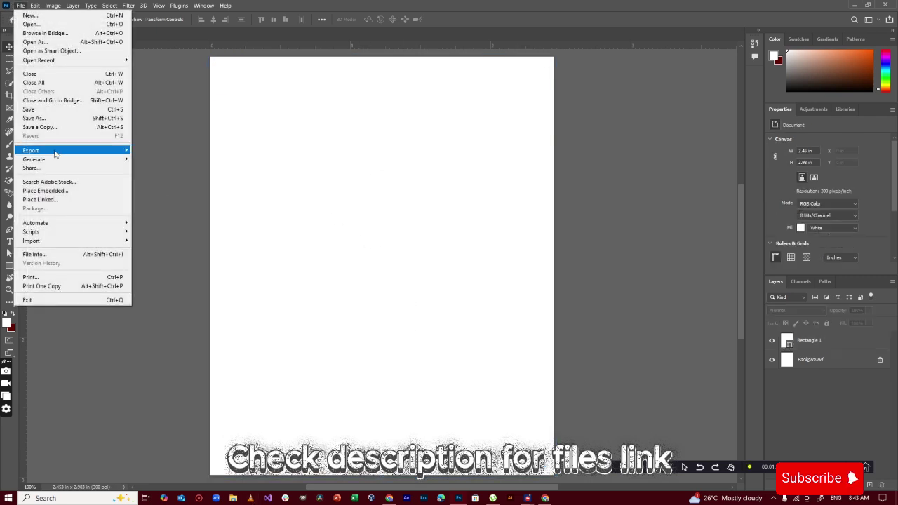
pyautogui.click(42, 188)
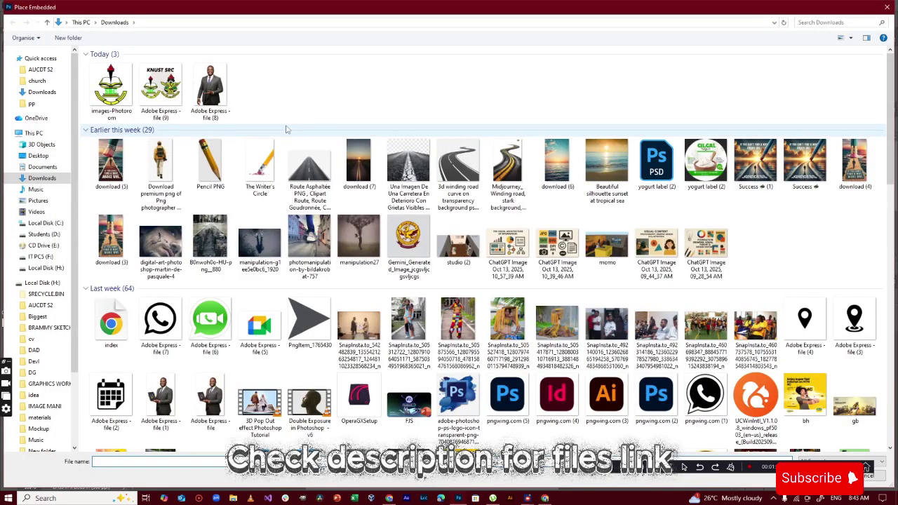
pyautogui.doubleClick(212, 98)
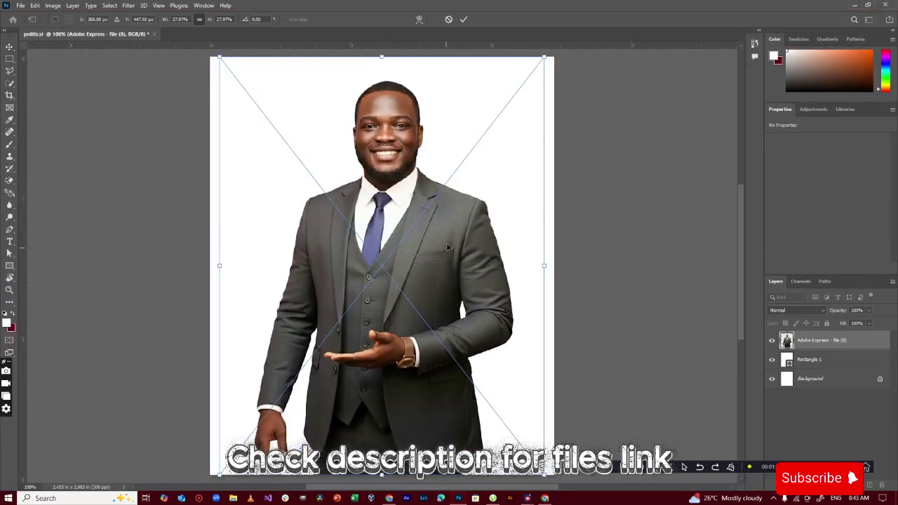
pyautogui.moveTo(547, 264); pyautogui.dragTo(568, 264)
pyautogui.moveTo(476, 262); pyautogui.dragTo(554, 299)
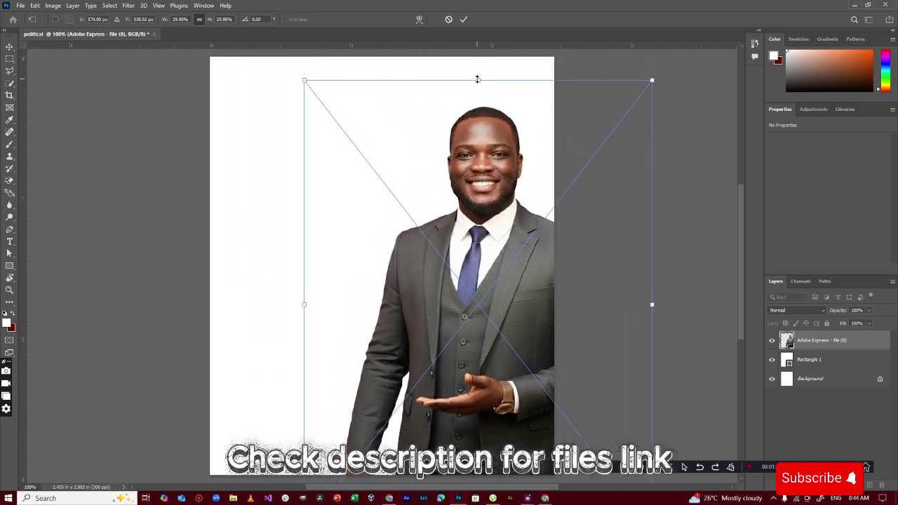
pyautogui.moveTo(484, 169); pyautogui.dragTo(492, 188)
pyautogui.moveTo(484, 100); pyautogui.dragTo(484, 61)
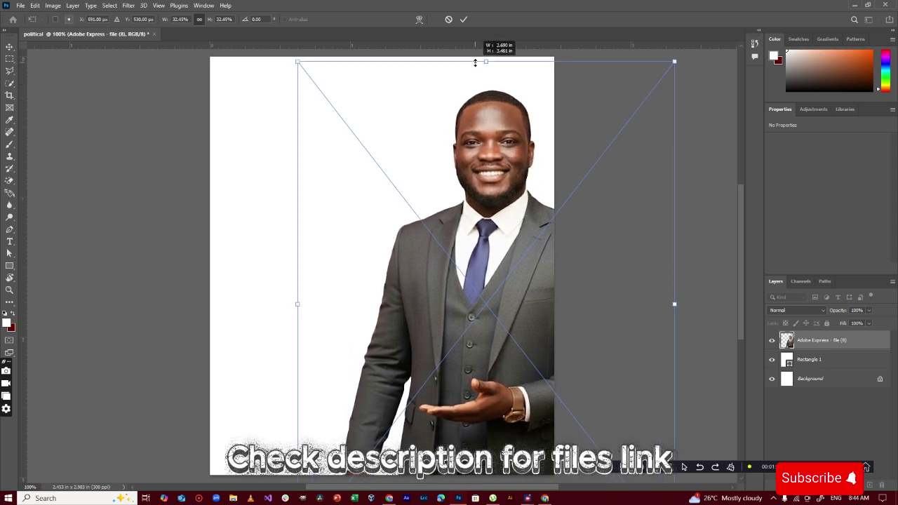
pyautogui.moveTo(497, 223); pyautogui.dragTo(493, 233)
pyautogui.click(463, 19)
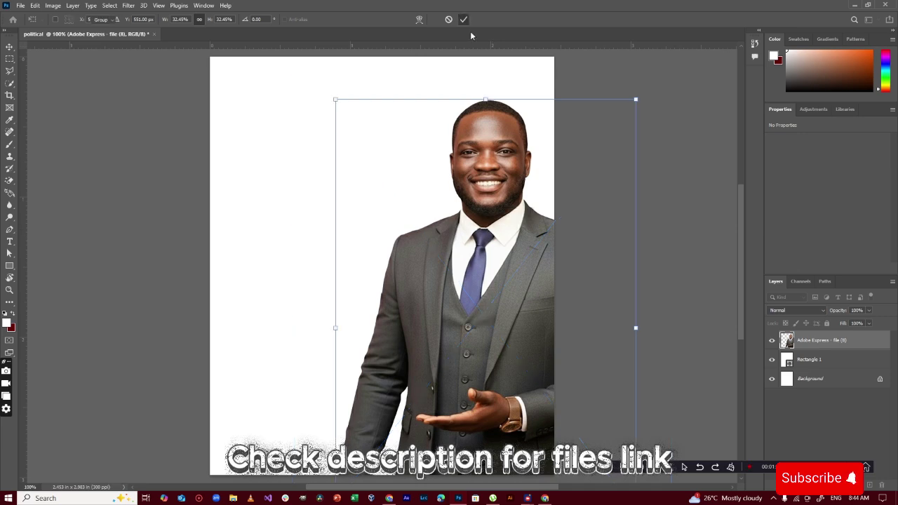
pyautogui.click(677, 163)
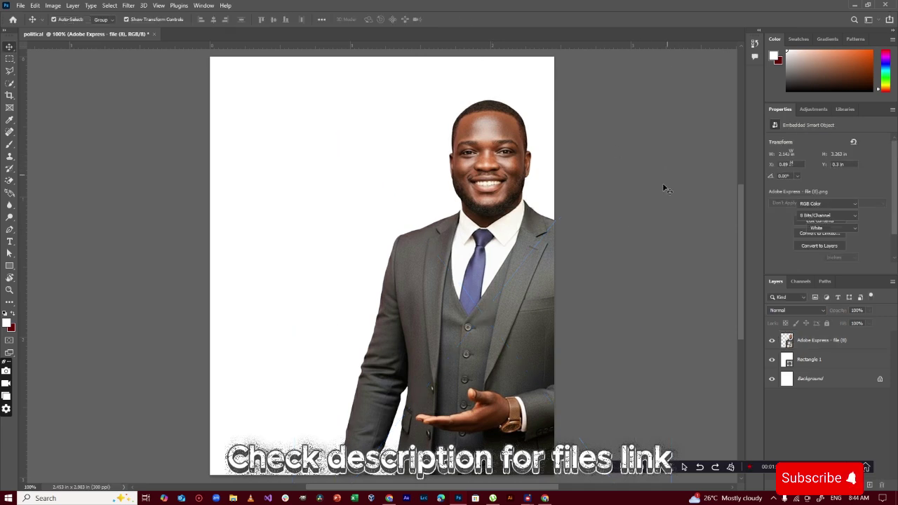
# Enlarge the portrait to about 34%, test and revert a horizontal flip, and commit
pyautogui.moveTo(462, 257); pyautogui.dragTo(428, 280)
pyautogui.moveTo(484, 127); pyautogui.dragTo(487, 54)
pyautogui.moveTo(481, 194); pyautogui.dragTo(481, 215)
pyautogui.rightClick(485, 223)
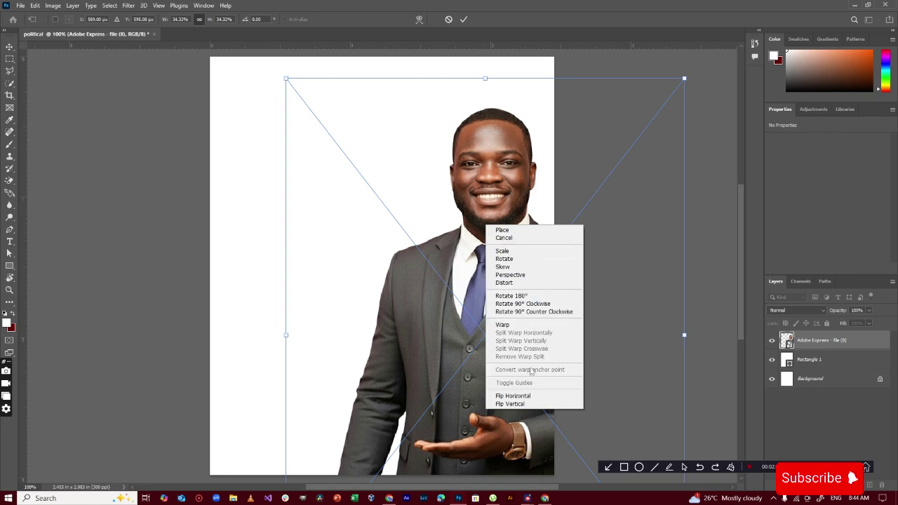
pyautogui.click(523, 395)
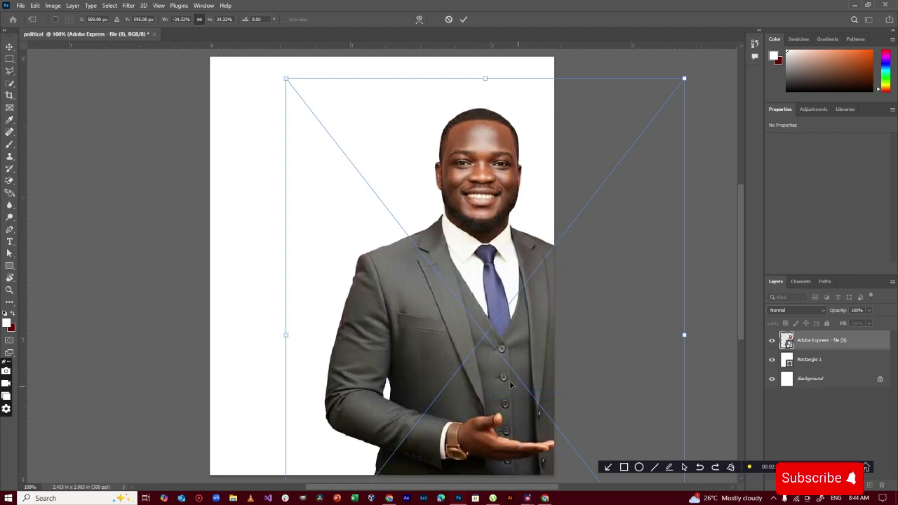
pyautogui.rightClick(473, 327)
pyautogui.click(511, 314)
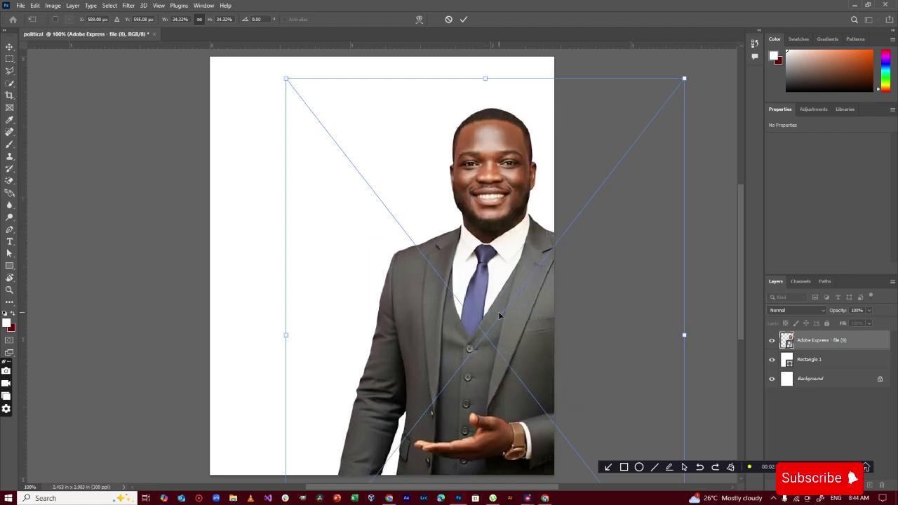
pyautogui.moveTo(498, 312); pyautogui.dragTo(499, 312)
pyautogui.click(463, 19)
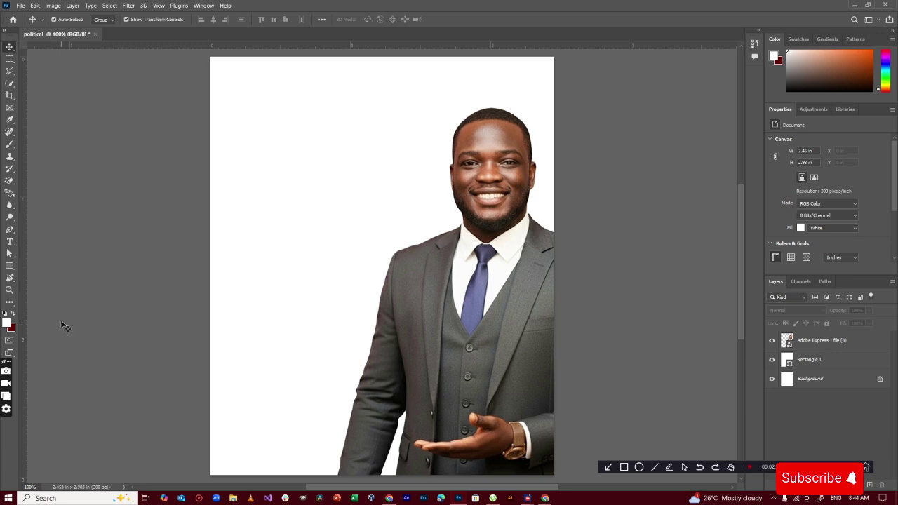
pyautogui.click(19, 6)
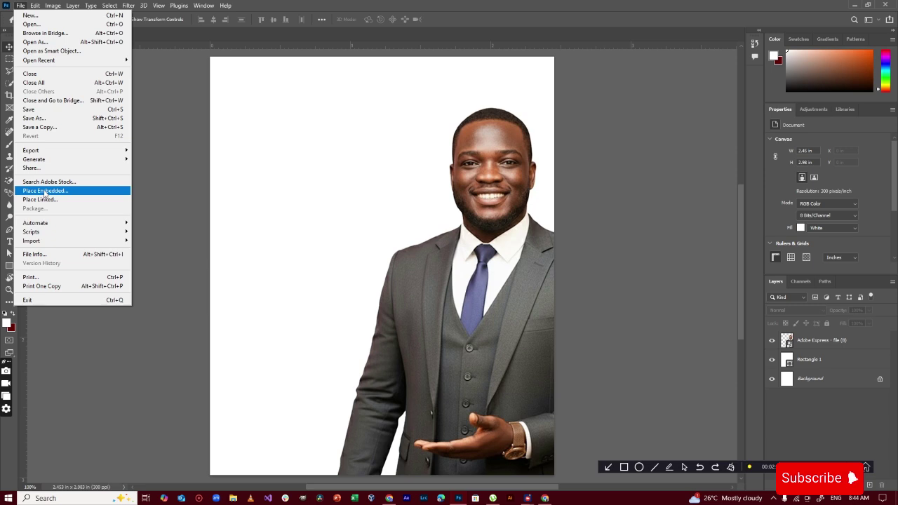
# Place the KNUST logo from AUCDT S2, shrunk to the top-left, with a left-edge guide
pyautogui.click(45, 191)
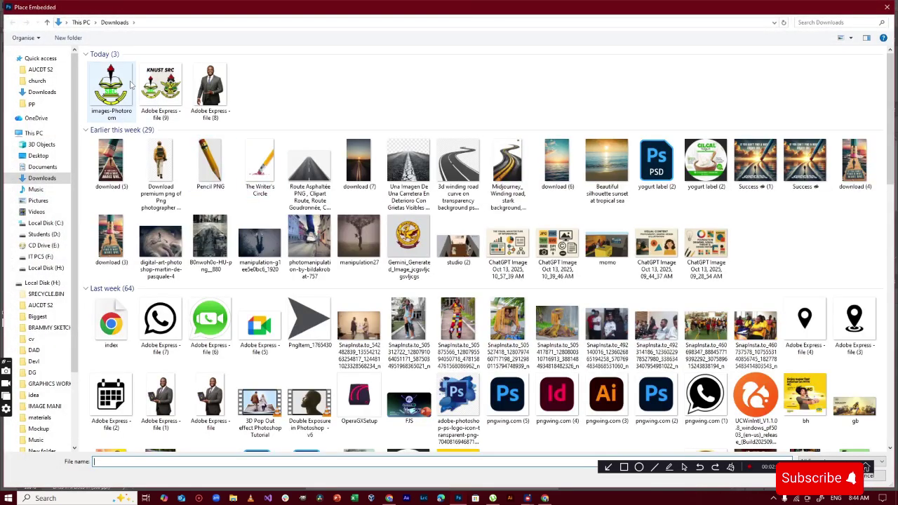
pyautogui.click(58, 306)
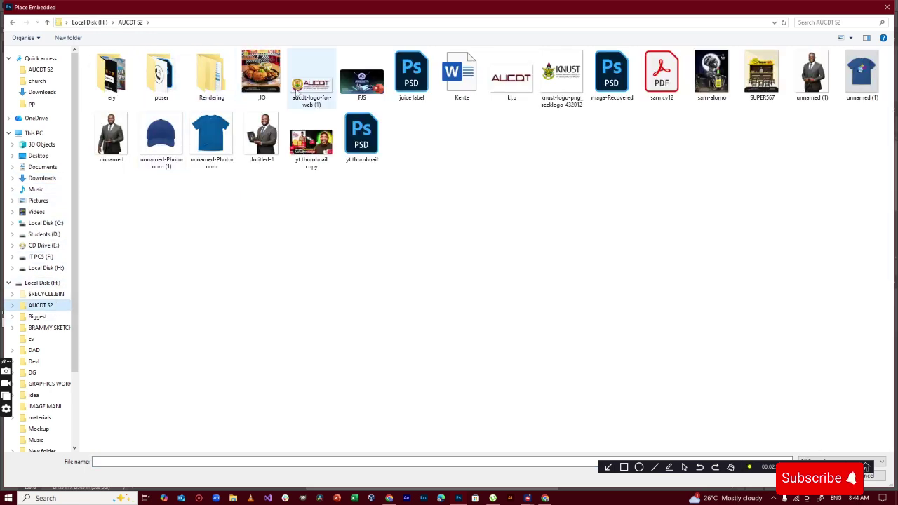
pyautogui.doubleClick(560, 80)
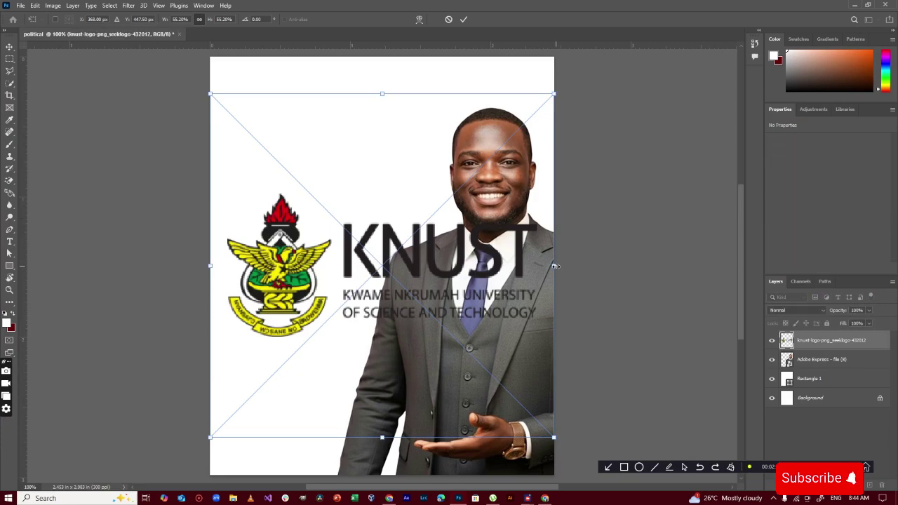
pyautogui.moveTo(555, 266); pyautogui.dragTo(306, 116)
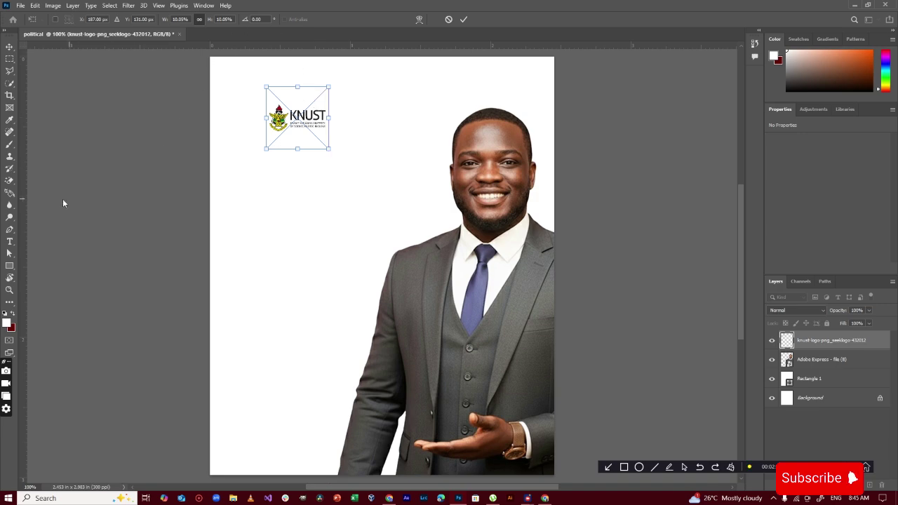
pyautogui.moveTo(21, 179); pyautogui.dragTo(239, 206)
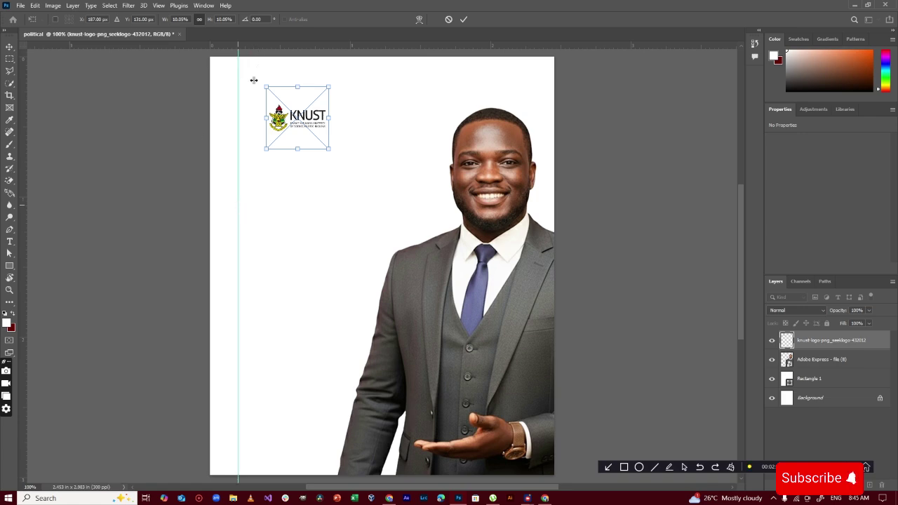
pyautogui.click(304, 122)
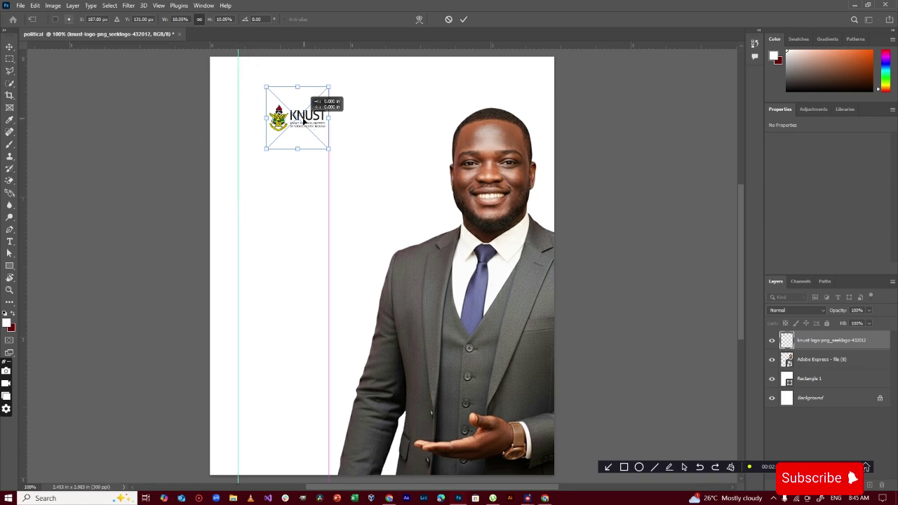
pyautogui.click(464, 19)
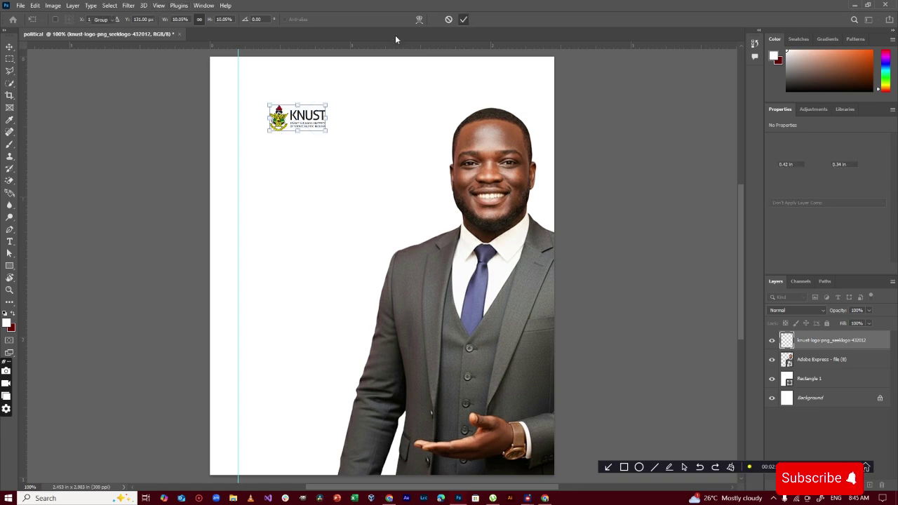
# Hide the rulers and then show them again from the View menu
pyautogui.click(160, 5)
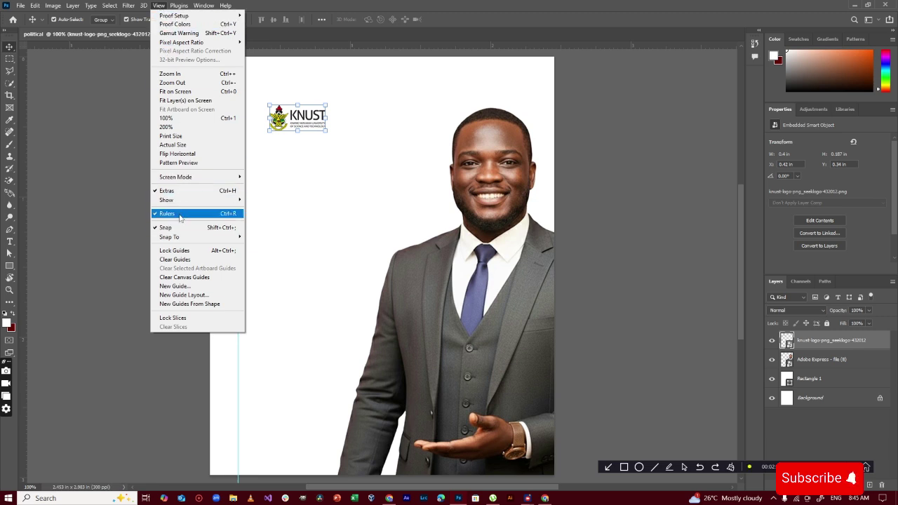
pyautogui.click(169, 214)
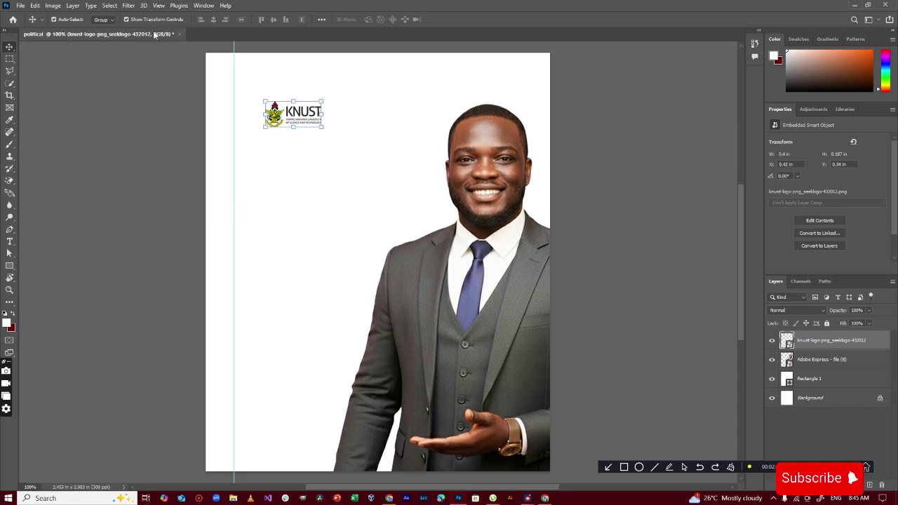
pyautogui.click(160, 5)
pyautogui.click(167, 213)
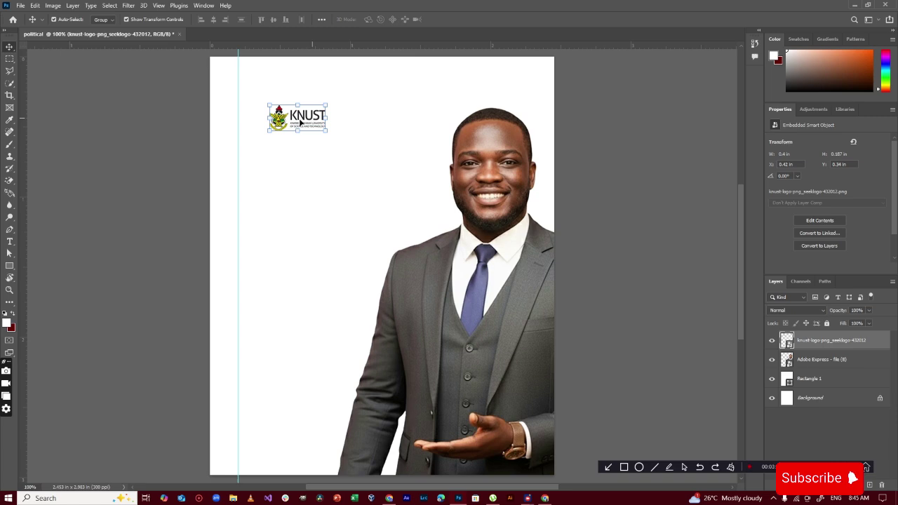
# Place images-Photoroom from Downloads, shrunk to logo size beside the KNUST logo
pyautogui.click(21, 5)
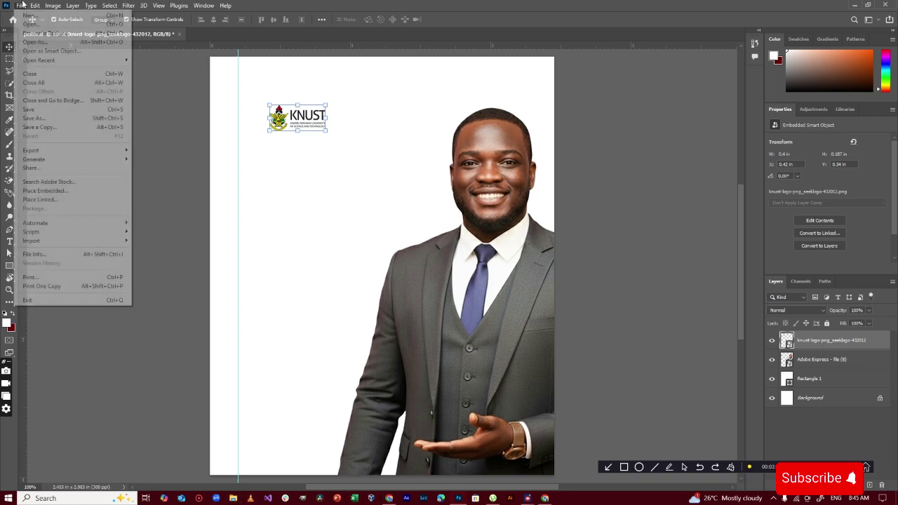
pyautogui.click(45, 190)
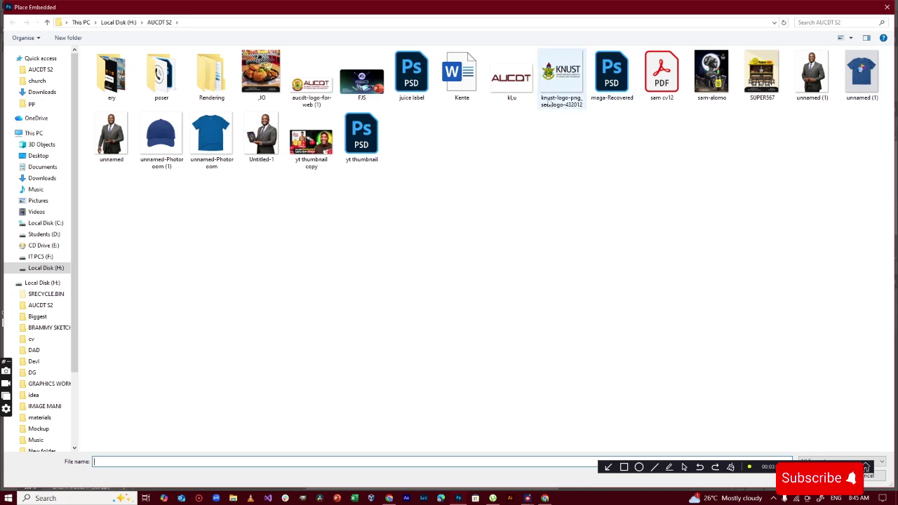
pyautogui.click(42, 178)
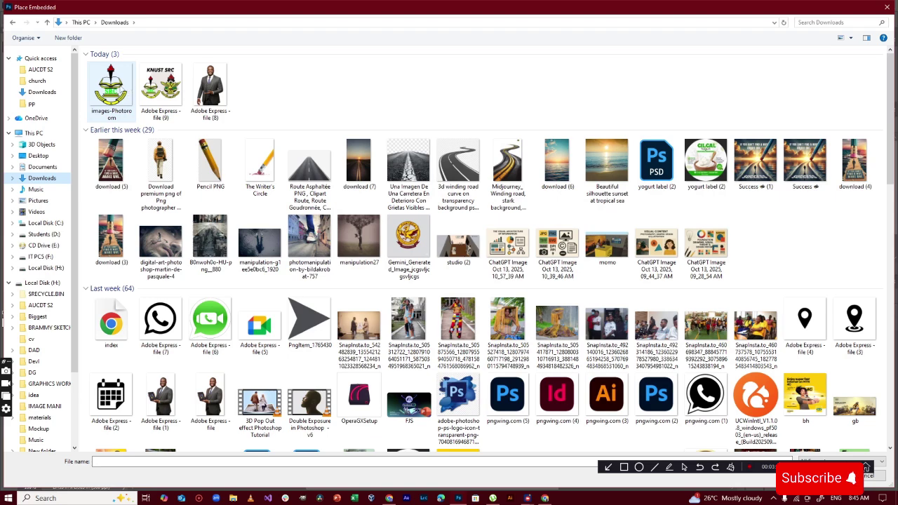
pyautogui.doubleClick(121, 89)
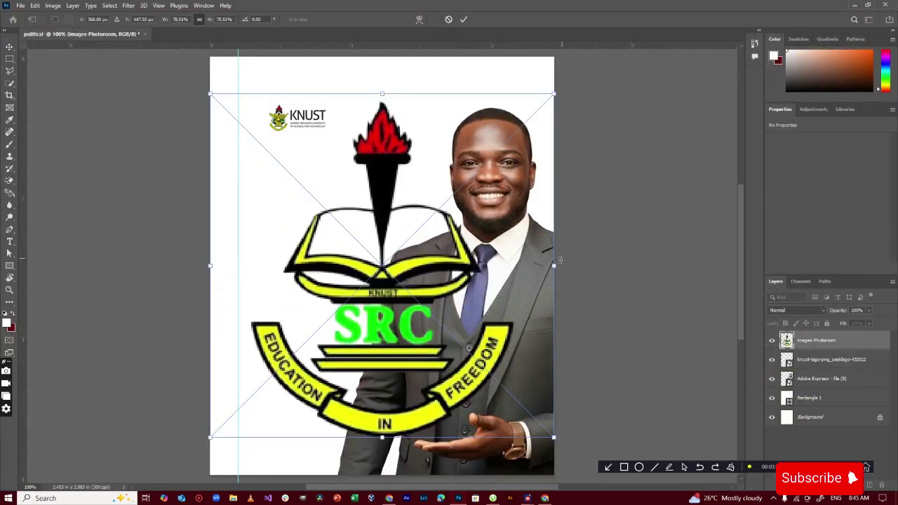
pyautogui.moveTo(560, 260); pyautogui.dragTo(293, 114)
pyautogui.moveTo(288, 150); pyautogui.dragTo(254, 130)
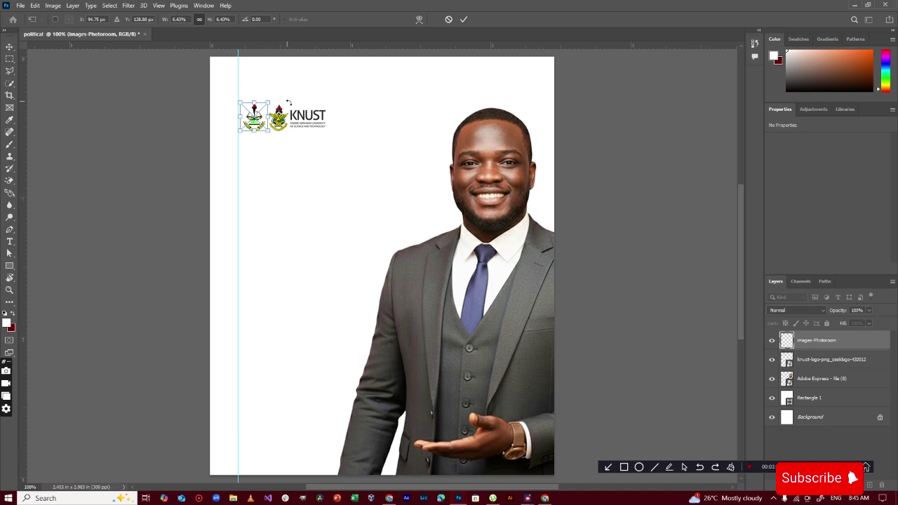
pyautogui.click(465, 21)
pyautogui.click(632, 245)
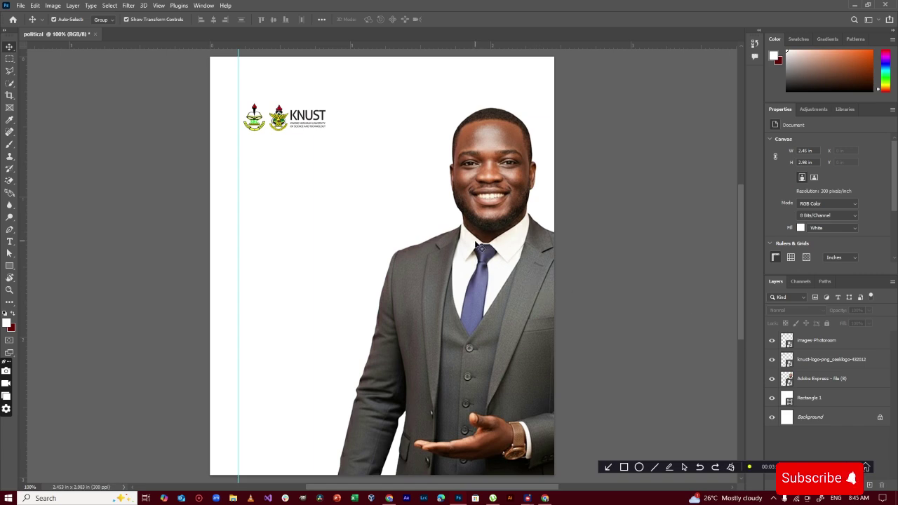
# Marquee-select both top-left logo layers and start Free Transform (Ctrl+T) on them
pyautogui.click(342, 142)
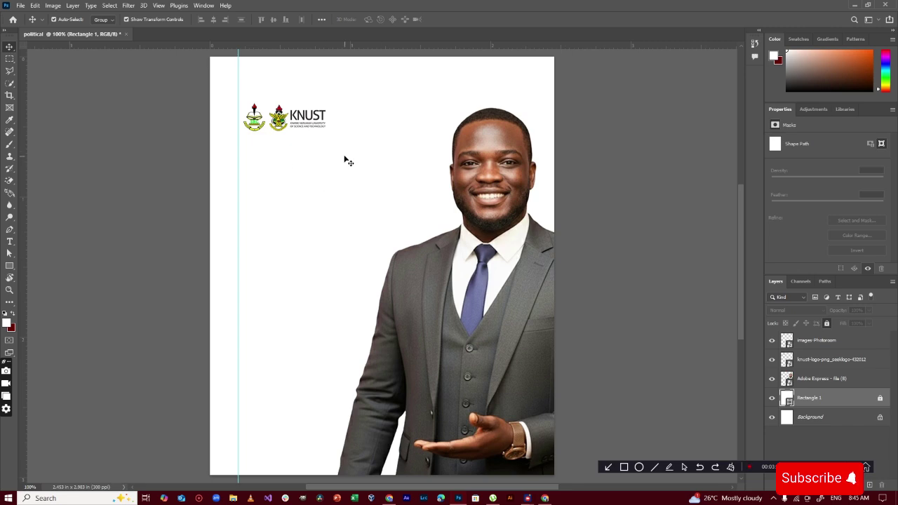
pyautogui.moveTo(345, 158); pyautogui.dragTo(355, 125)
pyautogui.click(726, 84)
pyautogui.hotkey('ctrl', 't')
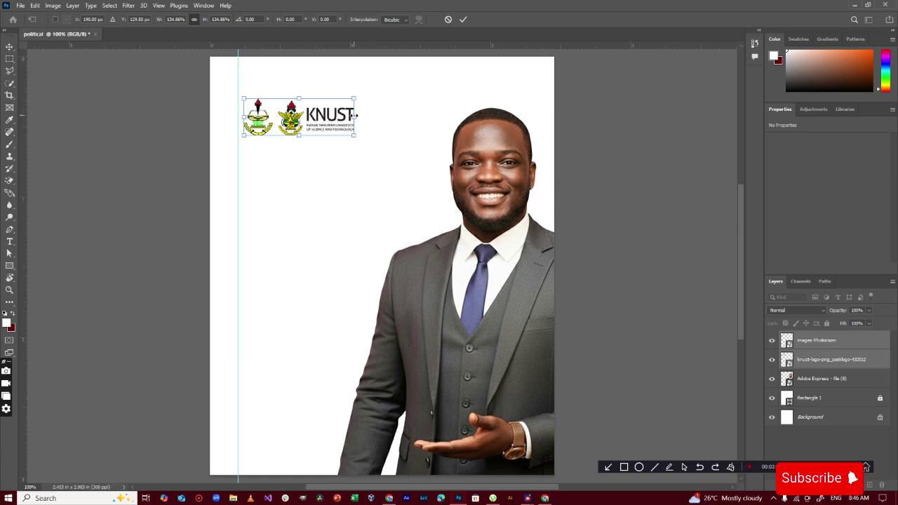
# Scale the two logos up to about 139%, commit, and select the candidate photo
pyautogui.moveTo(354, 115); pyautogui.dragTo(359, 116)
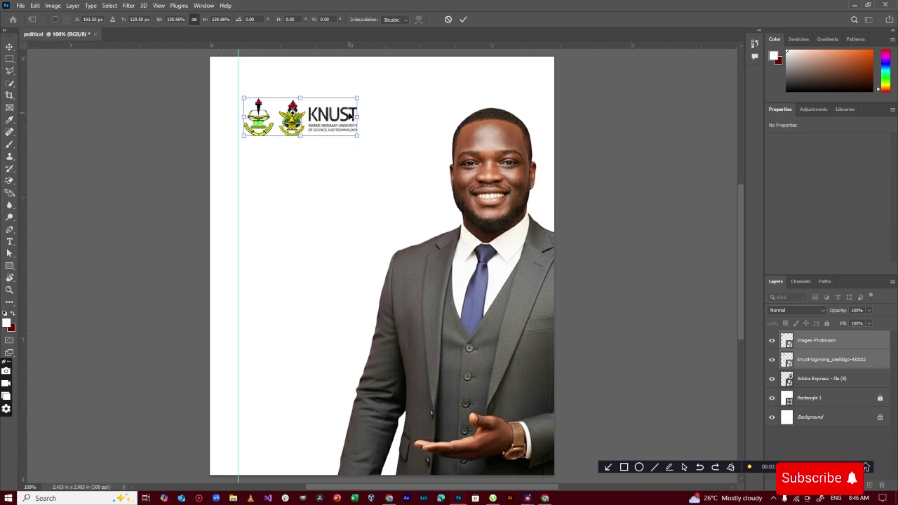
pyautogui.click(463, 19)
pyautogui.click(580, 146)
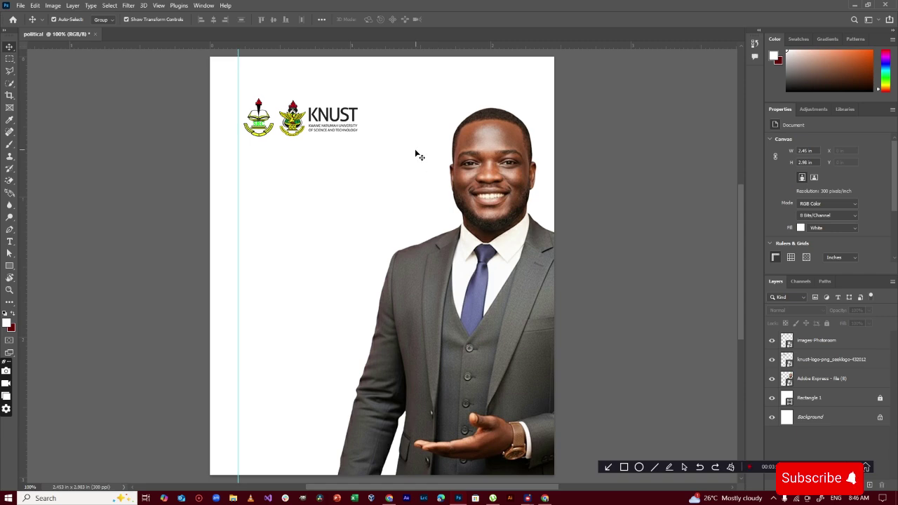
pyautogui.click(479, 185)
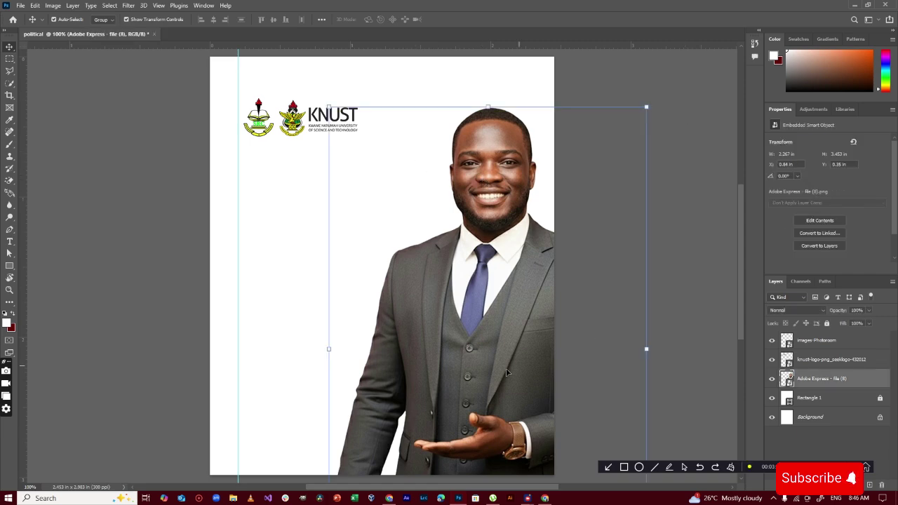
pyautogui.click(233, 499)
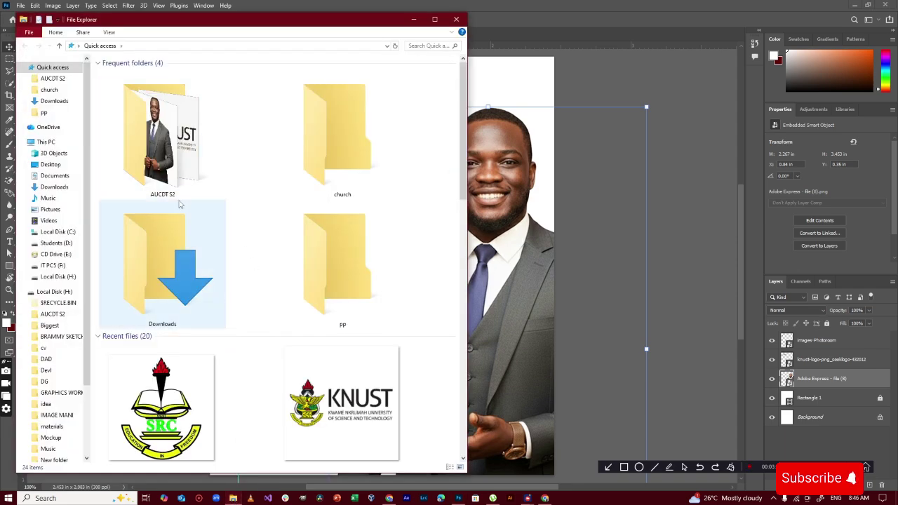
# Browse Local Disk (H:) and its AUCDT S2 folder in a maximised Explorer, then minimise it
pyautogui.scroll(-1, 60, 291)
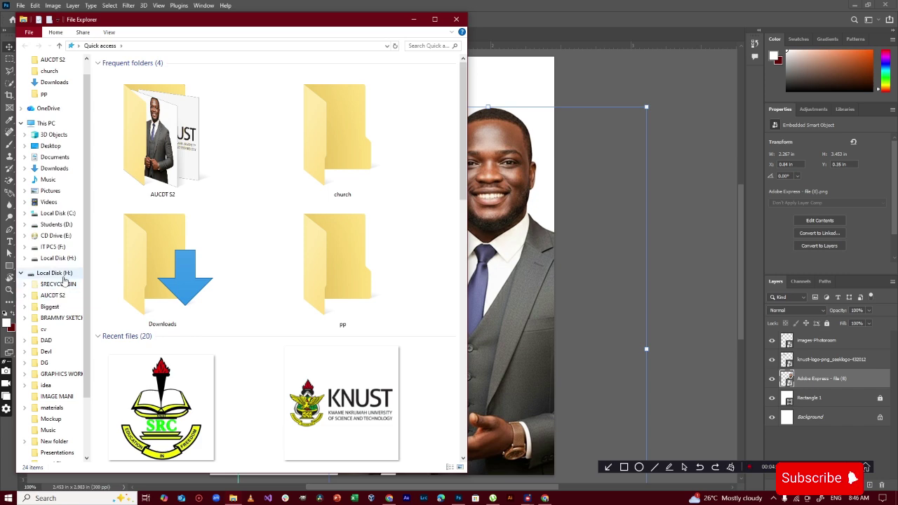
pyautogui.click(62, 275)
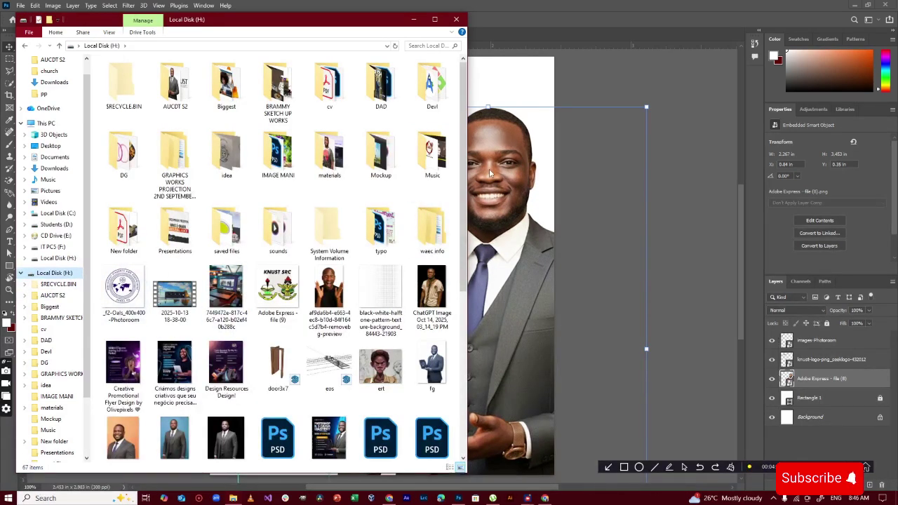
pyautogui.scroll(-2, 421, 305)
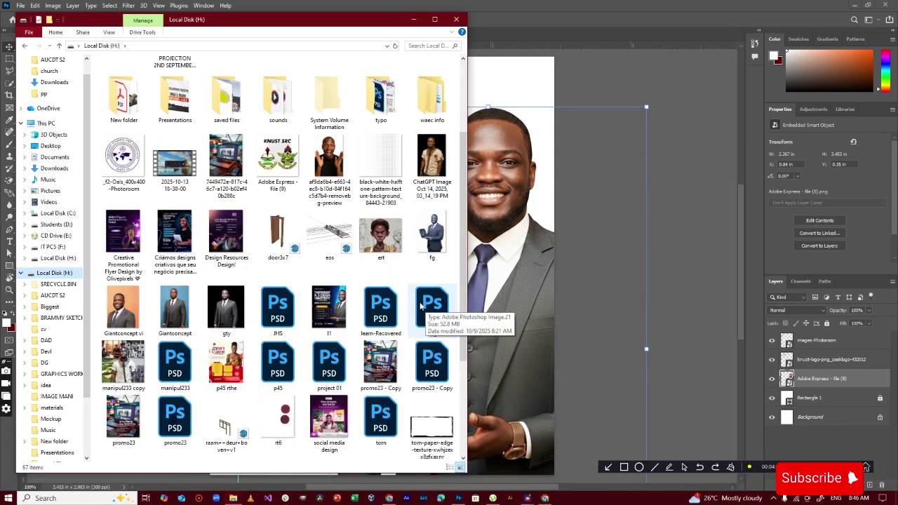
pyautogui.scroll(-2, 421, 304)
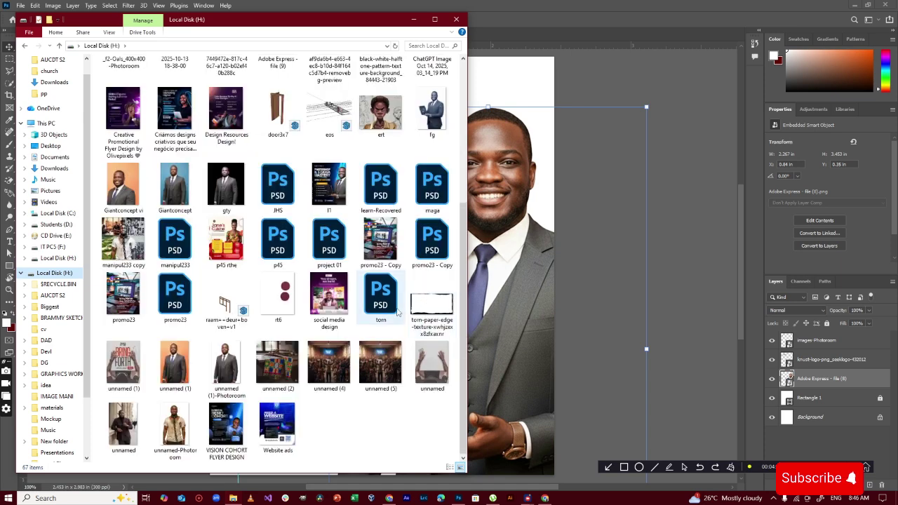
pyautogui.scroll(3, 299, 297)
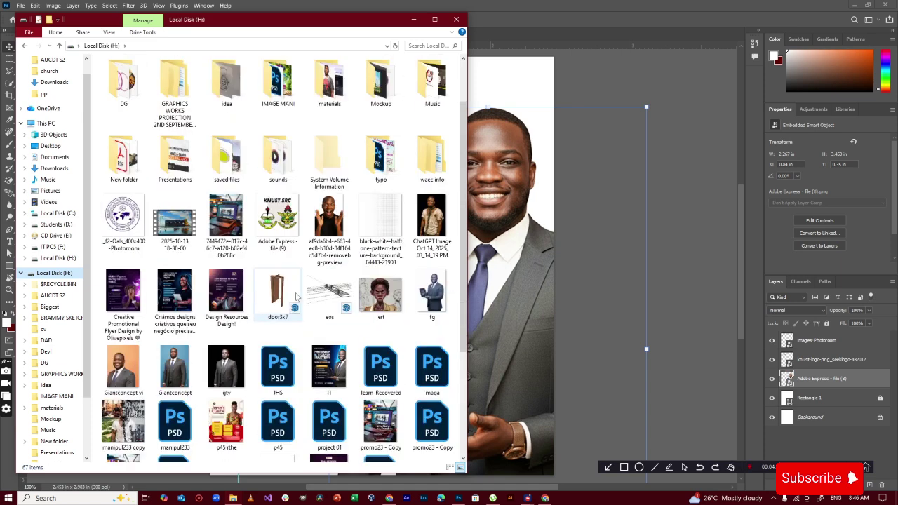
pyautogui.scroll(1, 277, 214)
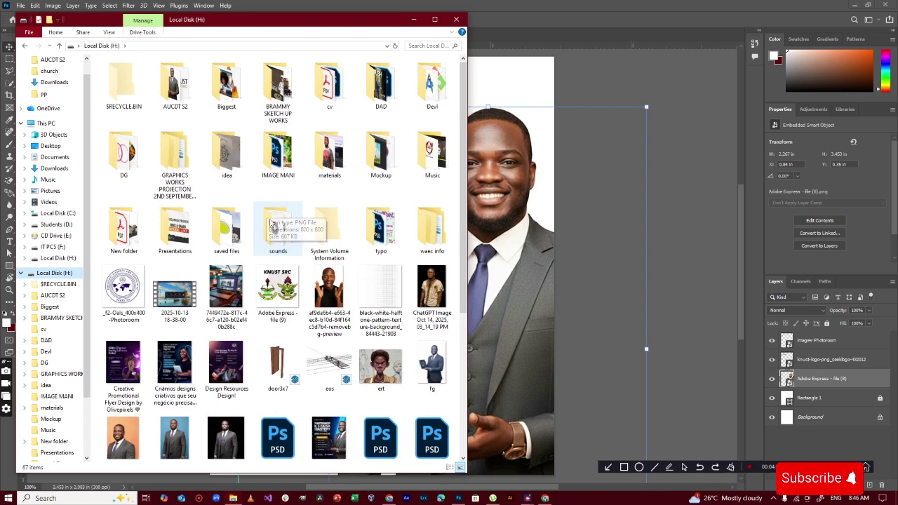
pyautogui.click(434, 19)
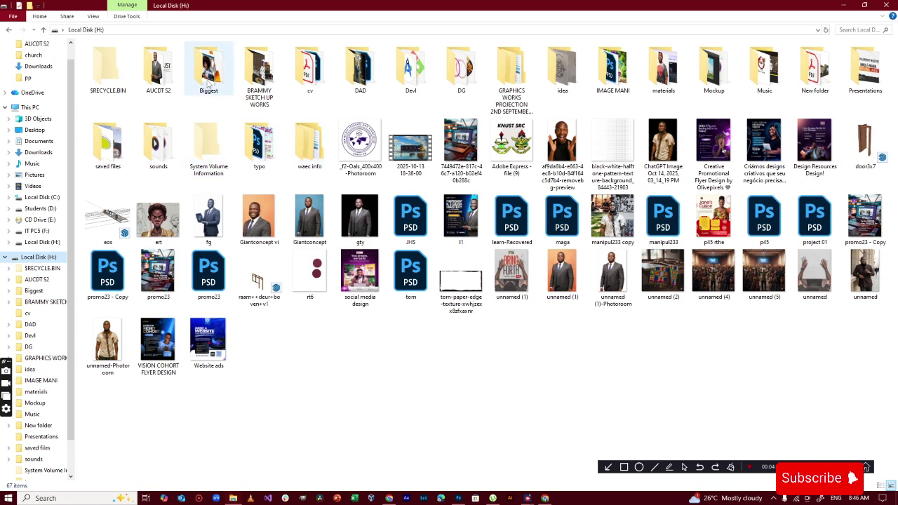
pyautogui.doubleClick(161, 70)
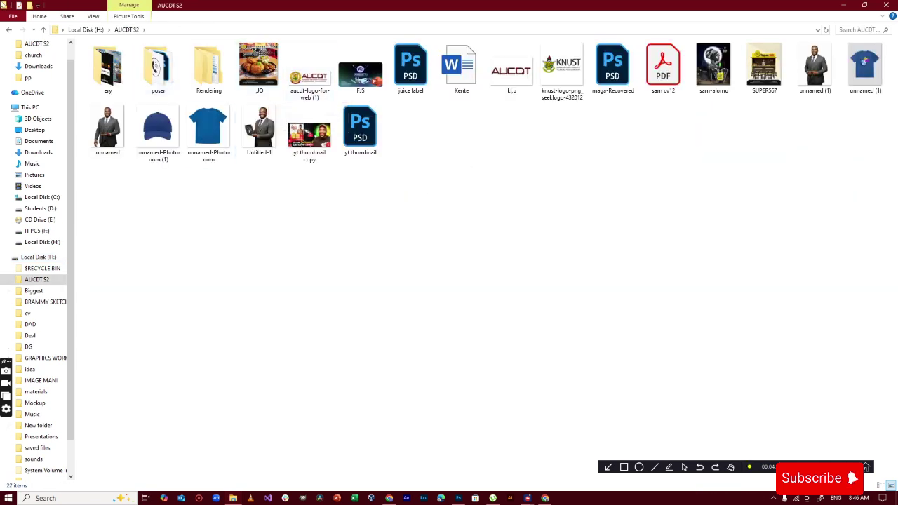
pyautogui.click(9, 30)
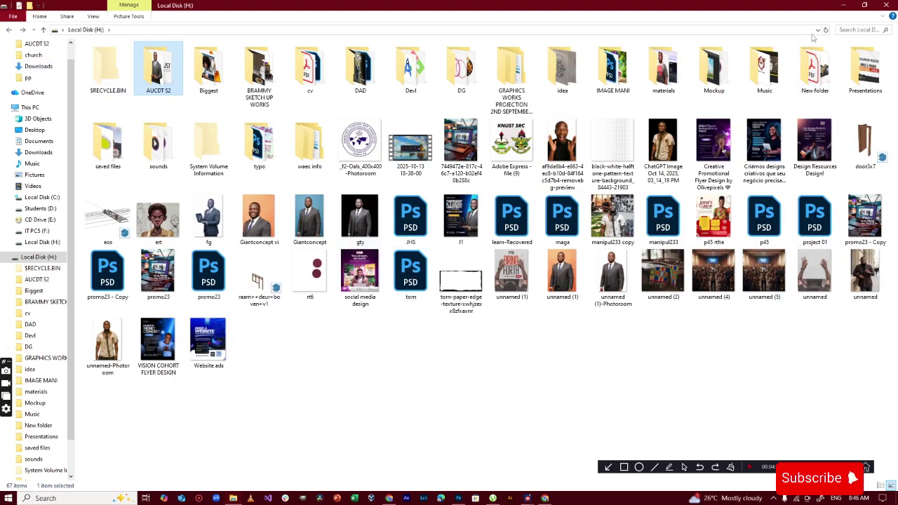
pyautogui.click(846, 6)
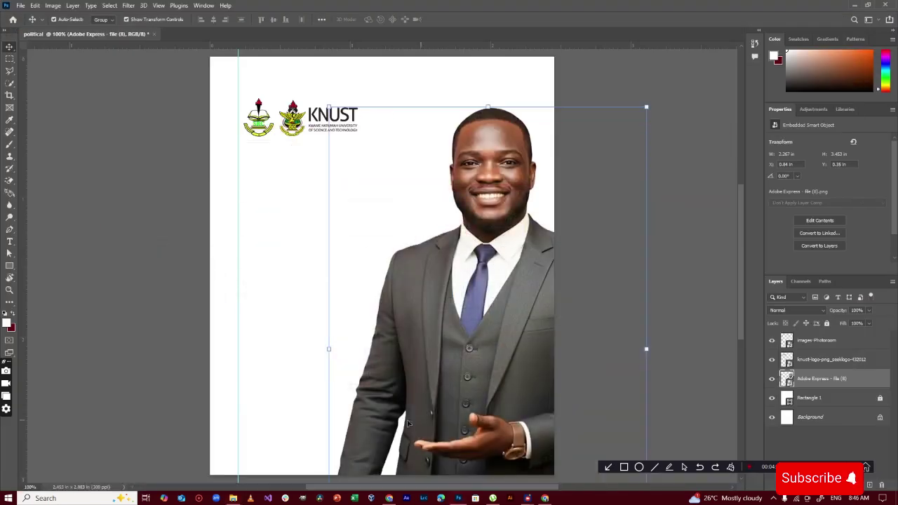
pyautogui.click(544, 498)
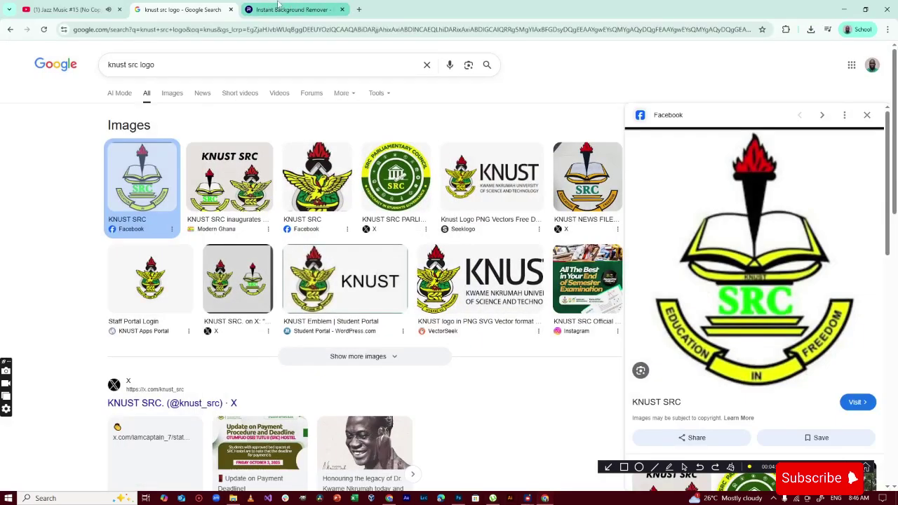
# Search Google Images for 'sankofa symbol png' and save the sankofa bird PNG to Downloads
pyautogui.click(229, 31)
pyautogui.write('sa')
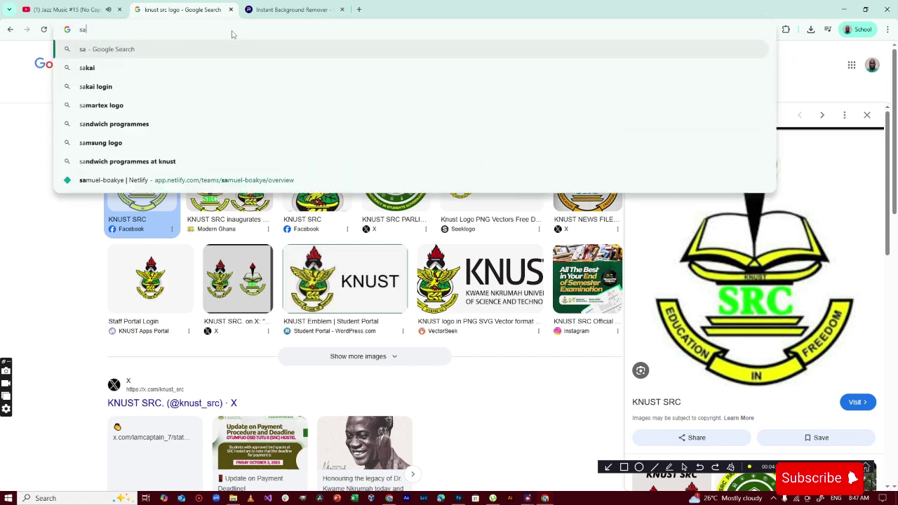
pyautogui.write('nkofa')
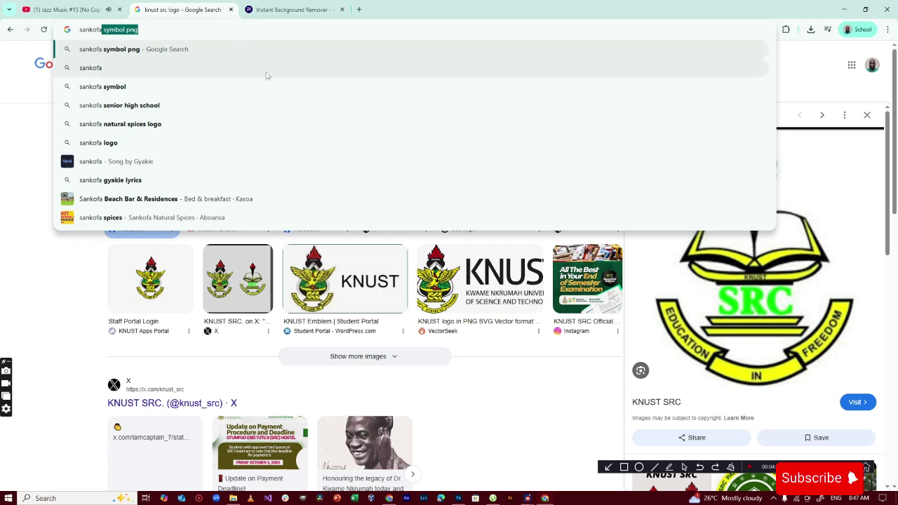
pyautogui.press('Return')
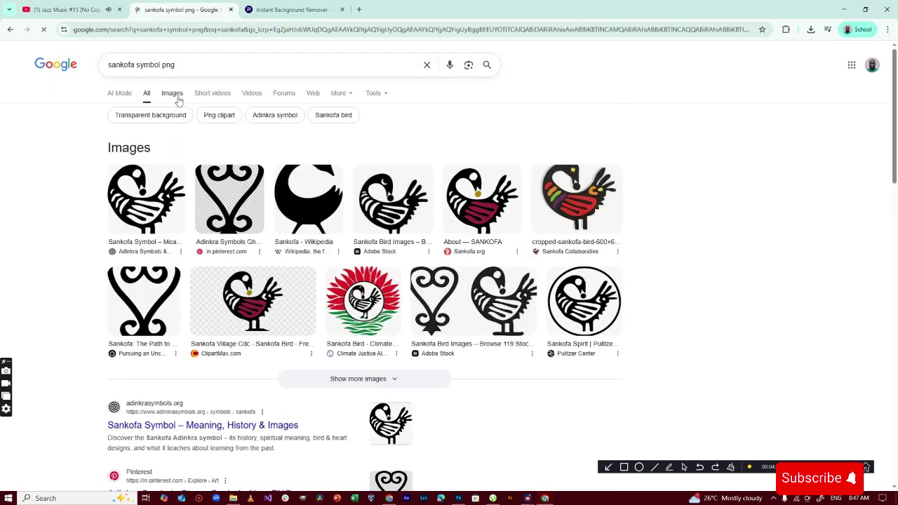
pyautogui.click(171, 94)
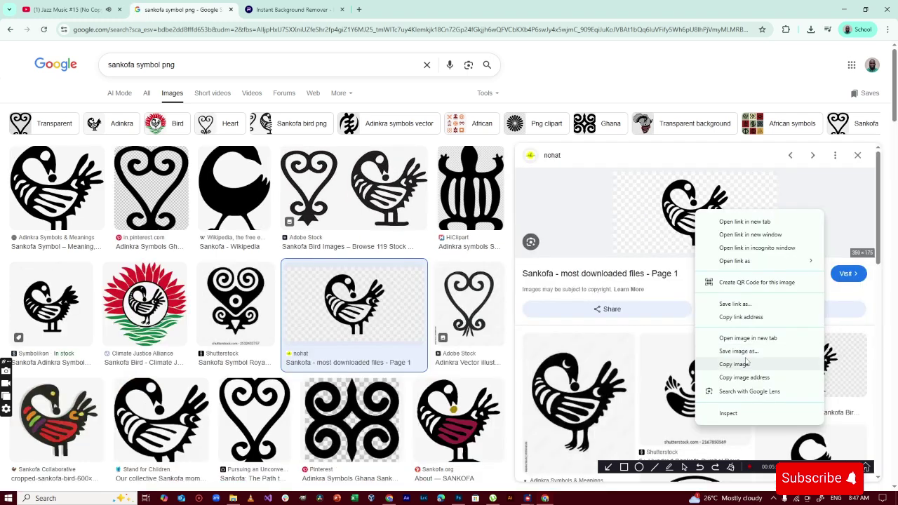
pyautogui.click(744, 355)
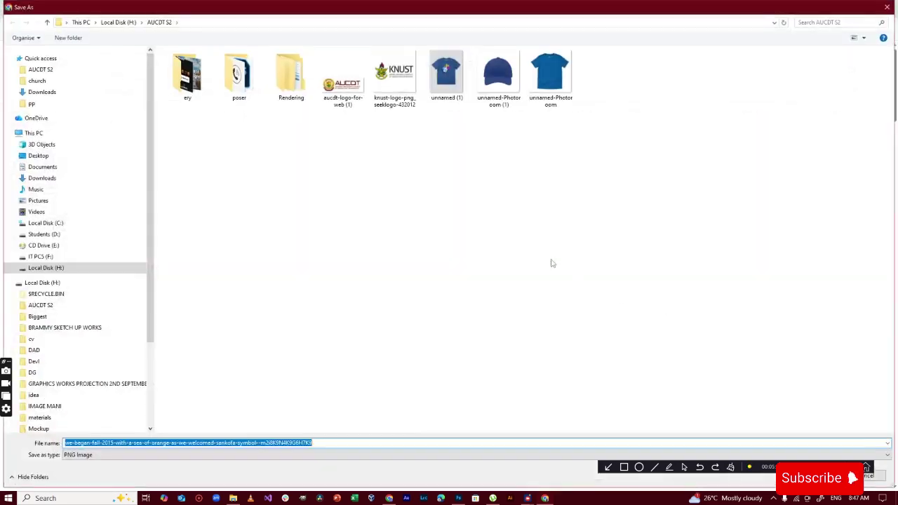
pyautogui.click(70, 92)
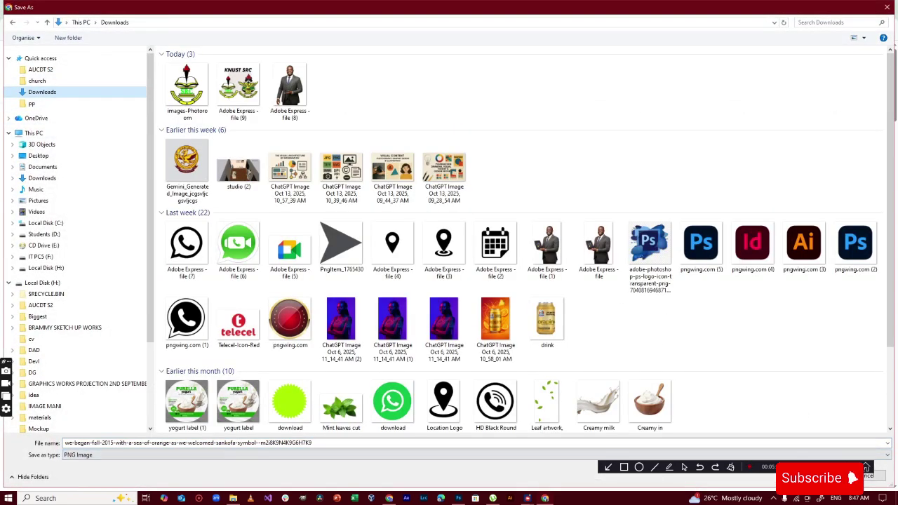
pyautogui.click(822, 476)
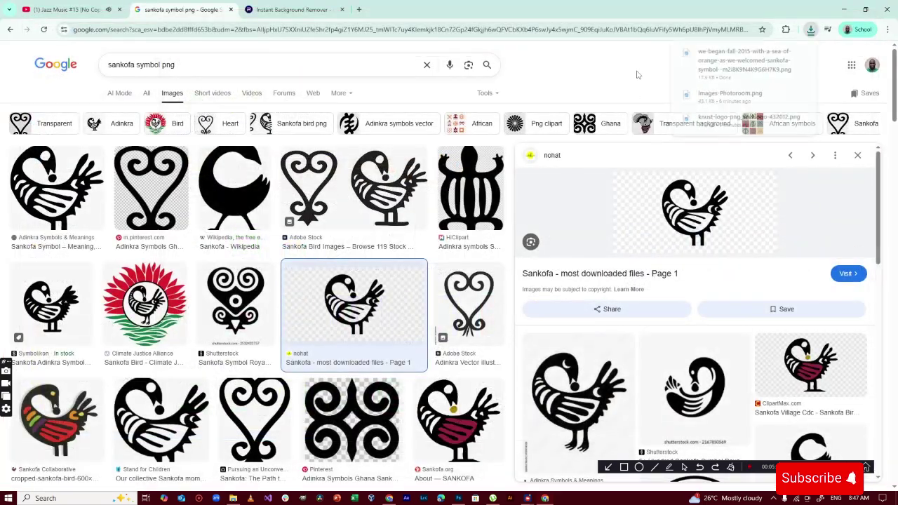
# Place the downloaded sankofa PNG onto the poster as an embedded image and commit it
pyautogui.hotkey('alt', 'Tab')
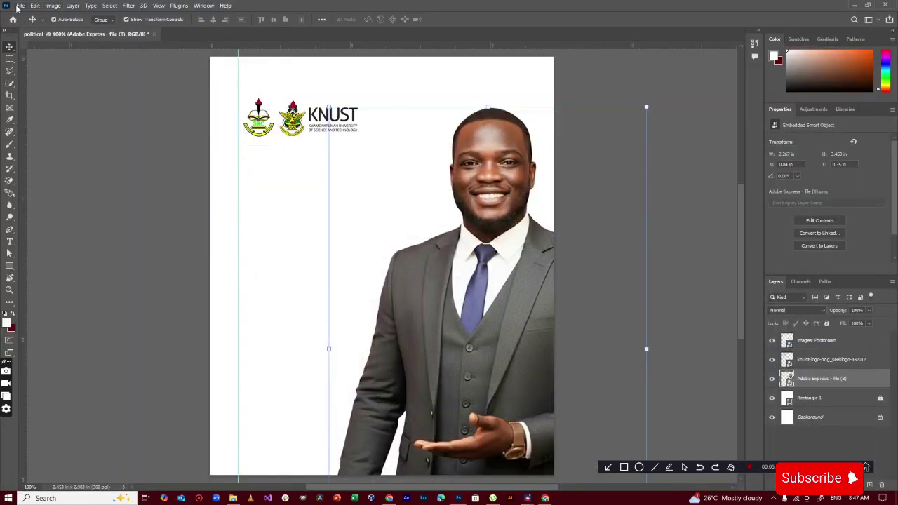
pyautogui.click(21, 5)
pyautogui.click(57, 191)
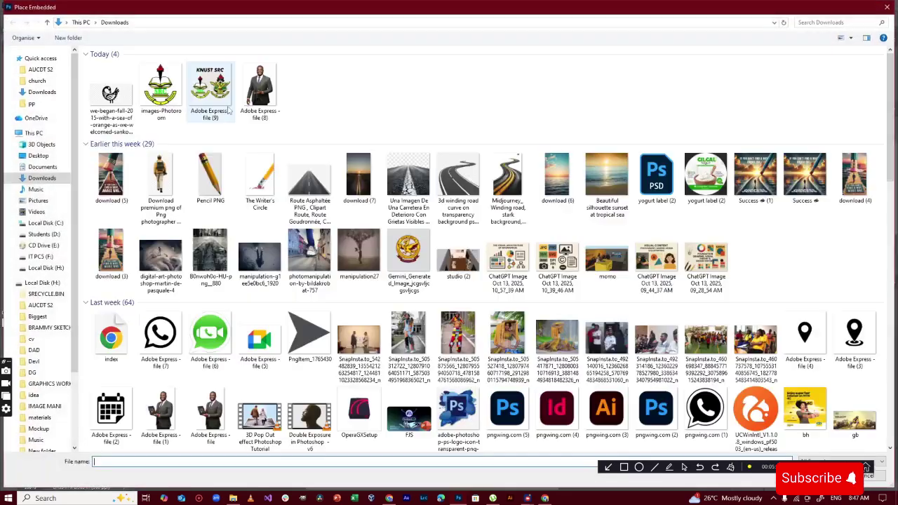
pyautogui.doubleClick(116, 84)
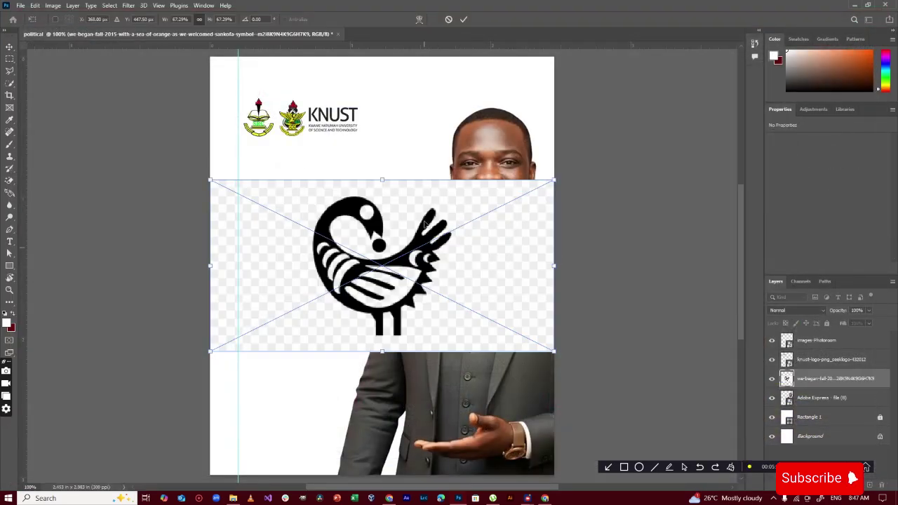
pyautogui.click(464, 19)
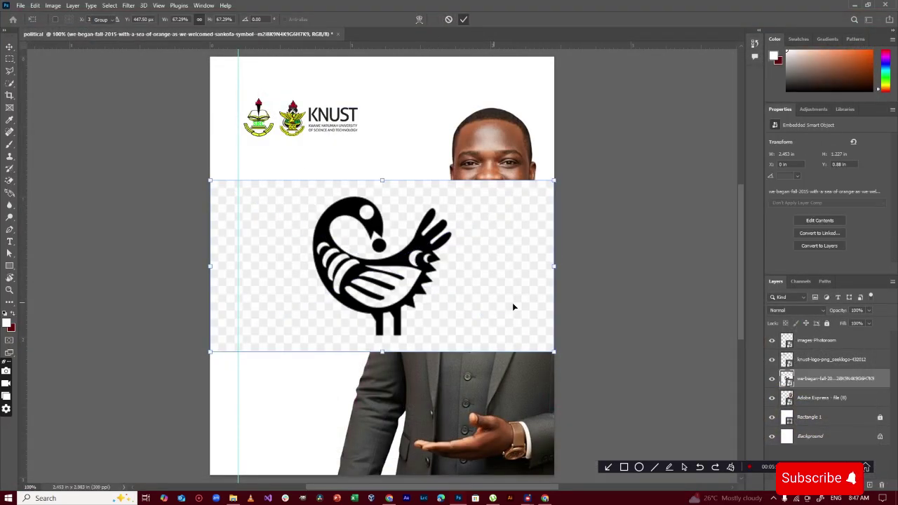
# Rasterize the sankofa layer into an ordinary pixel layer
pyautogui.rightClick(829, 379)
pyautogui.click(747, 259)
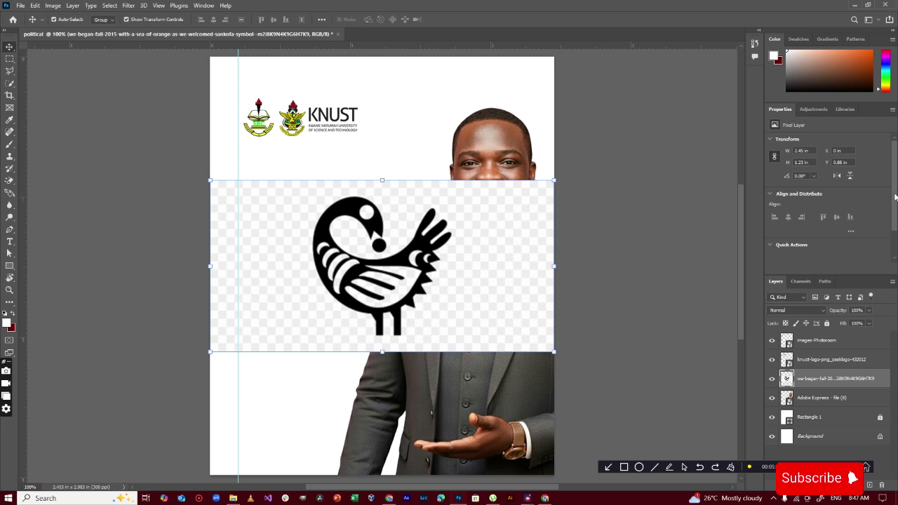
pyautogui.moveTo(896, 197); pyautogui.dragTo(896, 256)
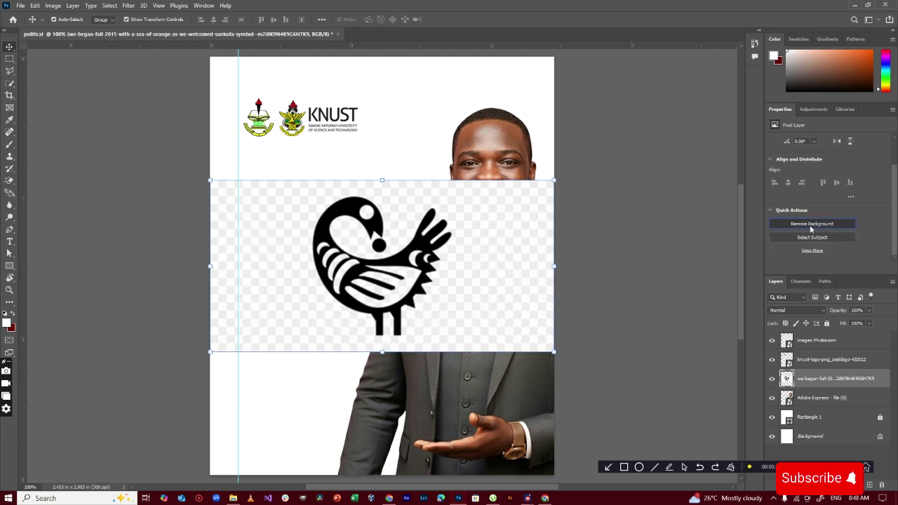
# Remove the sankofa image's background with Remove Background, then try the Magic Eraser on it
pyautogui.click(811, 225)
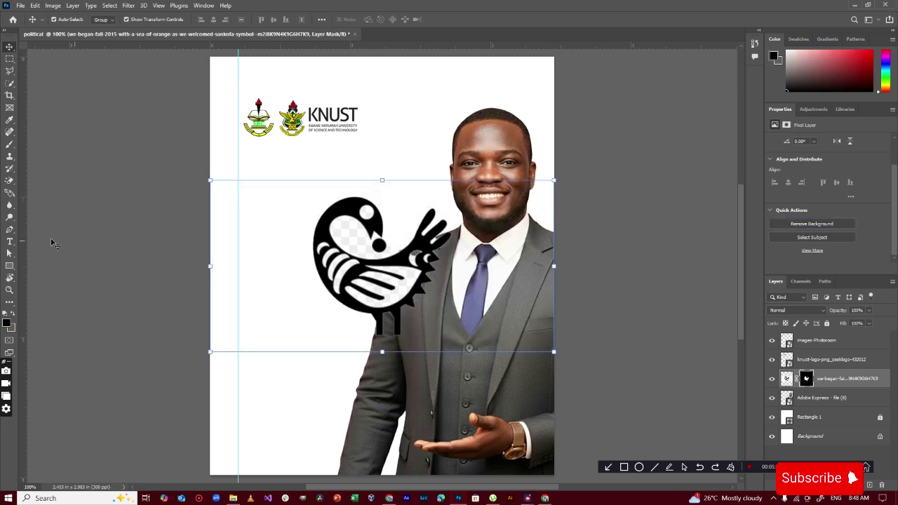
pyautogui.click(9, 181)
pyautogui.click(401, 293)
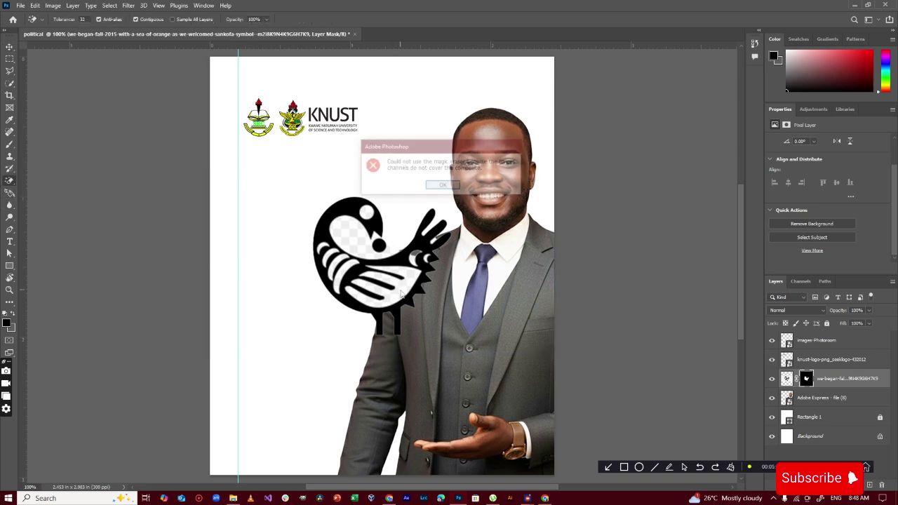
pyautogui.click(442, 185)
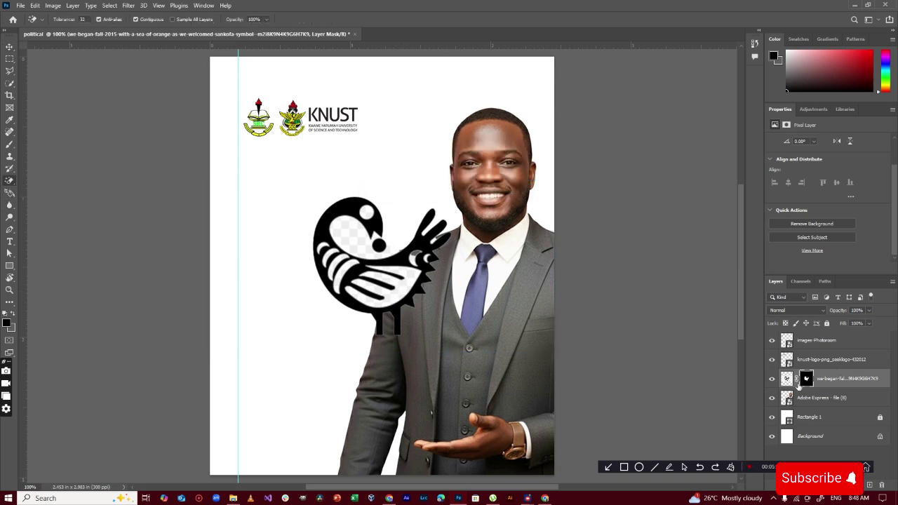
# Erase the white wing and tail areas on the bird's pixels, then undo the erasures
pyautogui.click(788, 383)
pyautogui.click(398, 294)
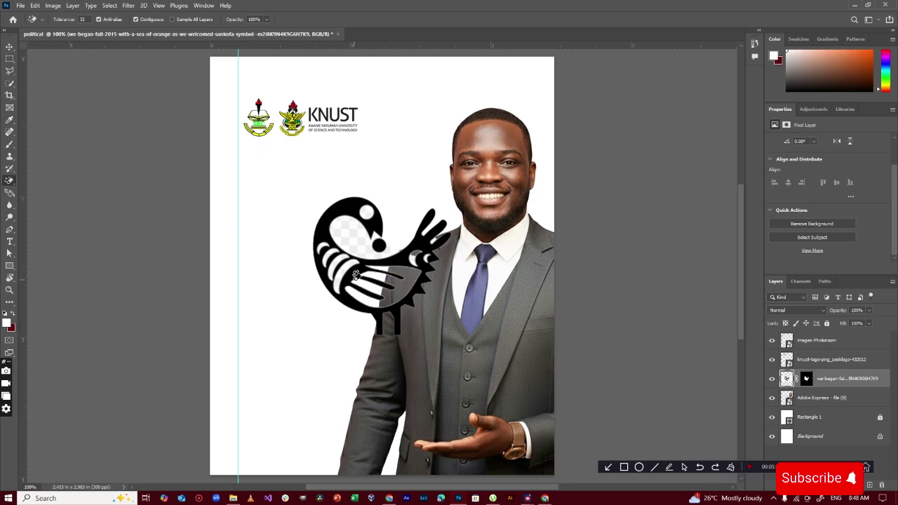
pyautogui.click(413, 259)
pyautogui.hotkey('ctrl', 'z')
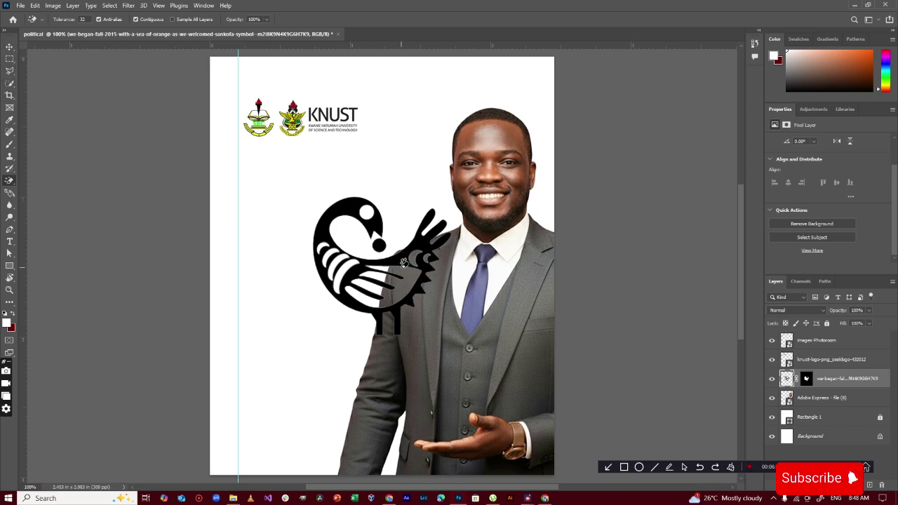
# Move the bird up over the candidate's face and enlarge it to about double size
pyautogui.click(9, 46)
pyautogui.moveTo(422, 248); pyautogui.dragTo(545, 142)
pyautogui.click(503, 230)
pyautogui.moveTo(504, 231); pyautogui.dragTo(516, 202)
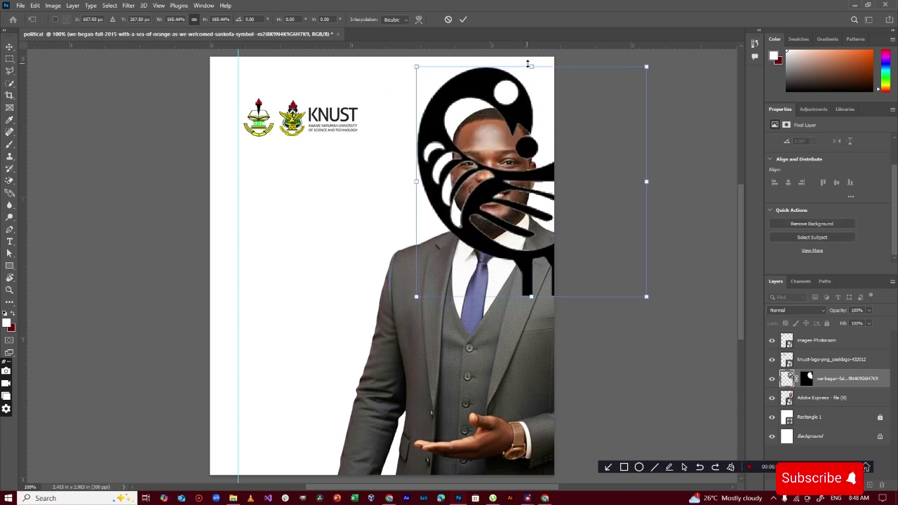
pyautogui.moveTo(529, 66); pyautogui.dragTo(531, 57)
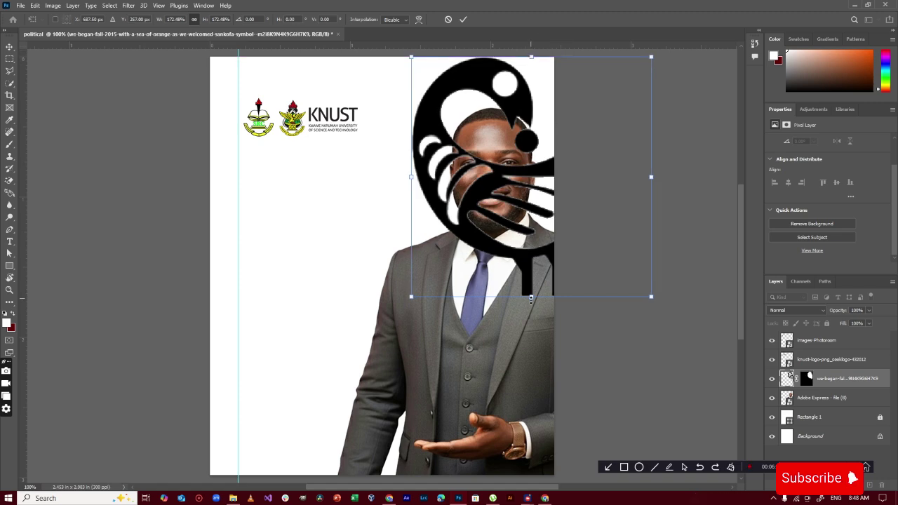
pyautogui.moveTo(532, 299); pyautogui.dragTo(531, 337)
# Shift the enlarged bird right, commit it, and put its layer below the candidate photo
pyautogui.moveTo(467, 210); pyautogui.dragTo(497, 211)
pyautogui.press('Return')
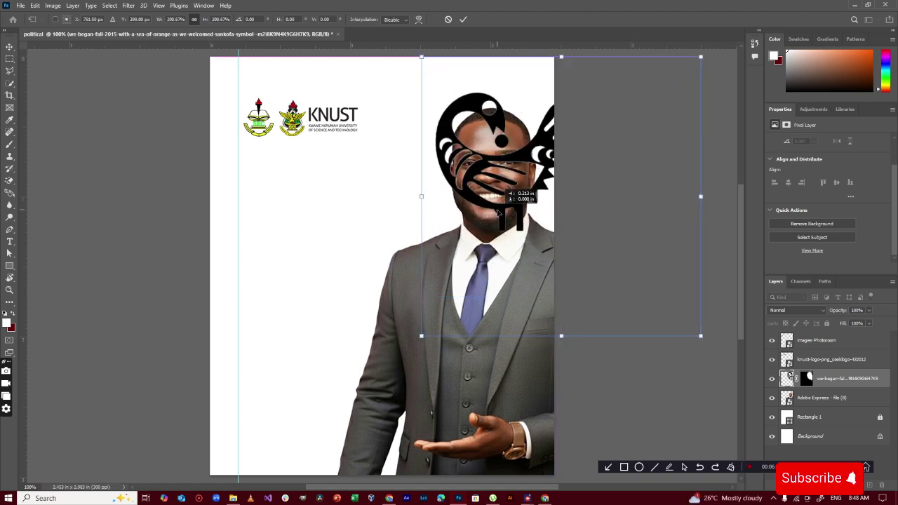
pyautogui.click(463, 19)
pyautogui.moveTo(842, 379); pyautogui.dragTo(859, 419)
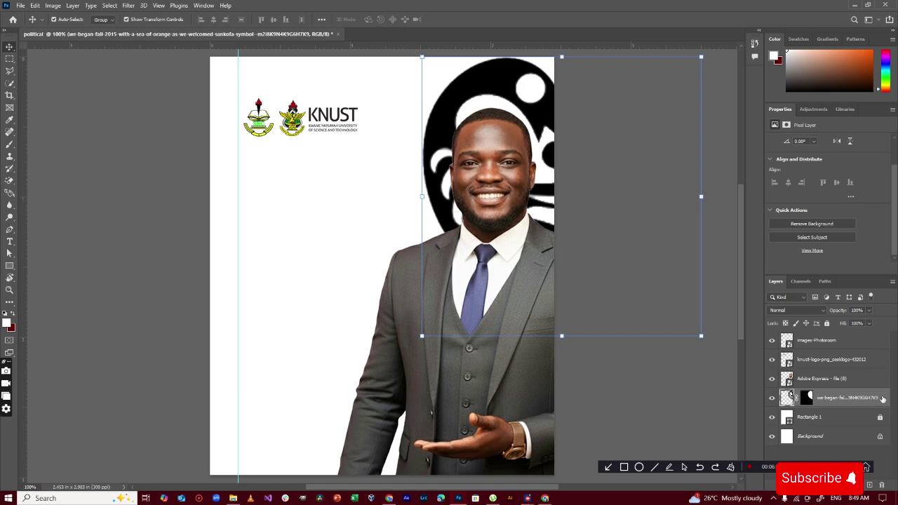
# Add a Gradient Overlay style to the sankofa layer and open its gradient editor
pyautogui.doubleClick(882, 398)
pyautogui.moveTo(567, 21); pyautogui.dragTo(665, 19)
pyautogui.click(659, 150)
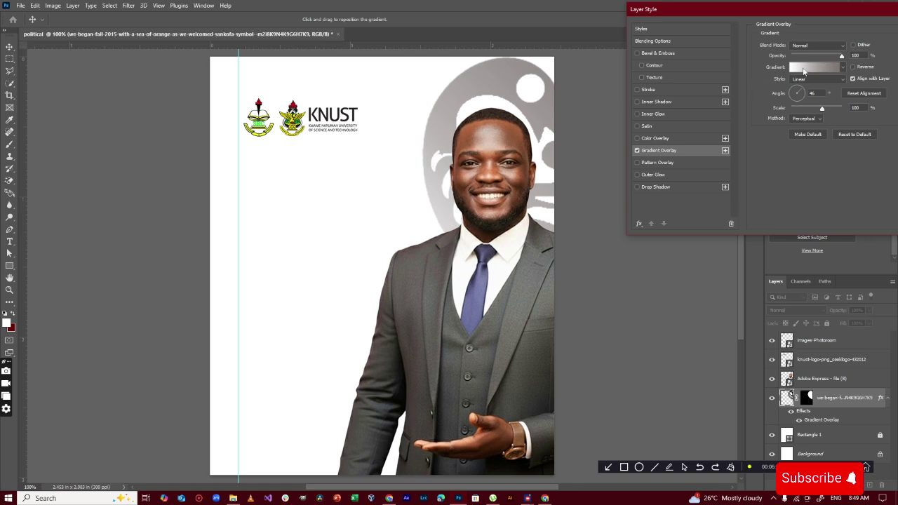
pyautogui.click(804, 69)
# Set the left gradient stop to a bright gold sampled from the KNUST emblem
pyautogui.click(550, 217)
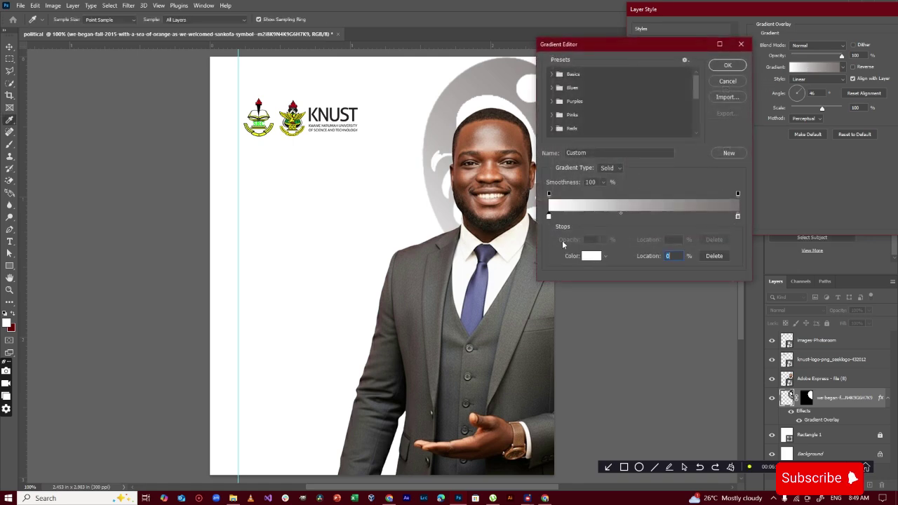
pyautogui.click(591, 257)
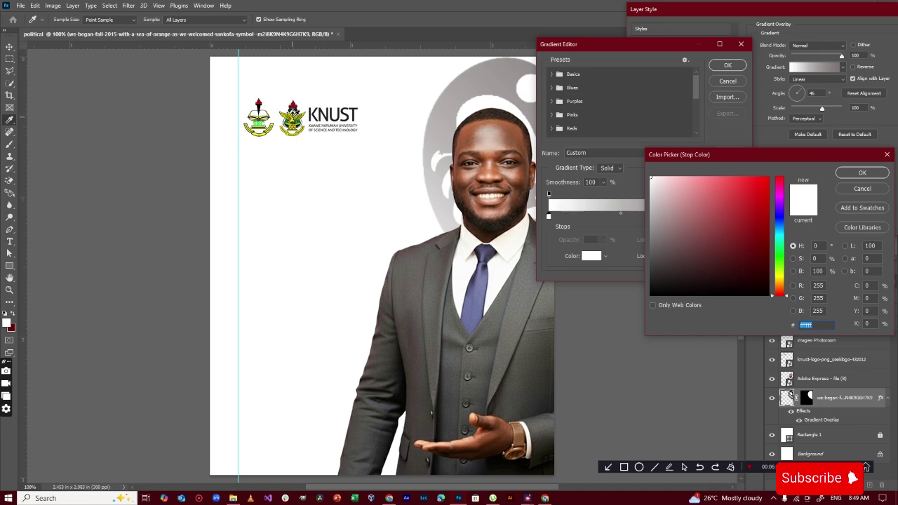
pyautogui.click(294, 115)
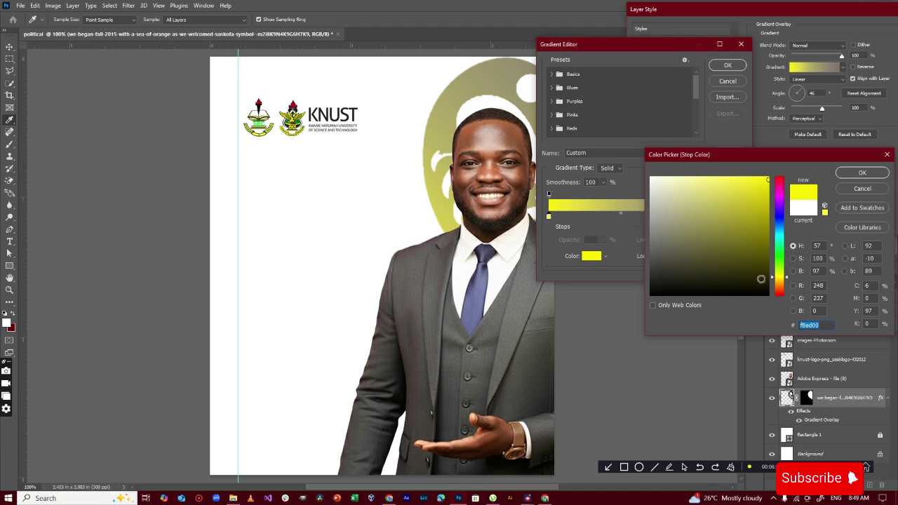
pyautogui.click(781, 281)
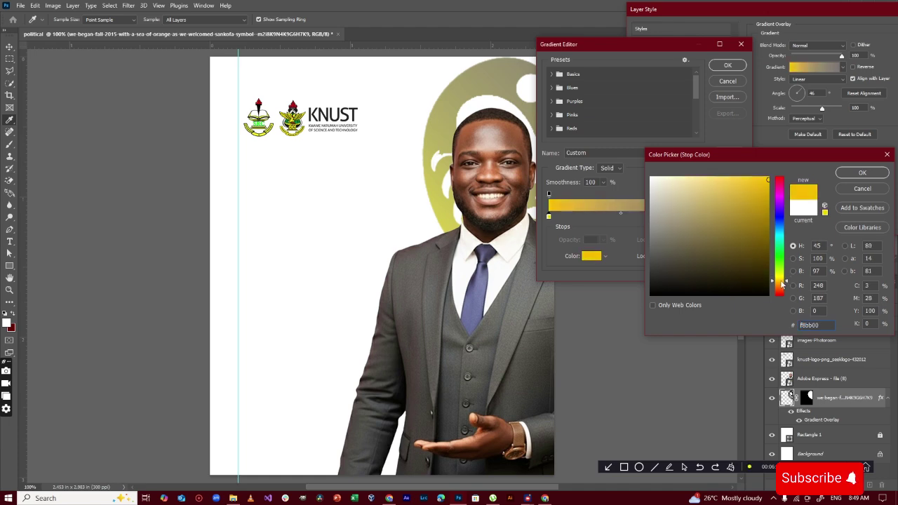
pyautogui.click(770, 177)
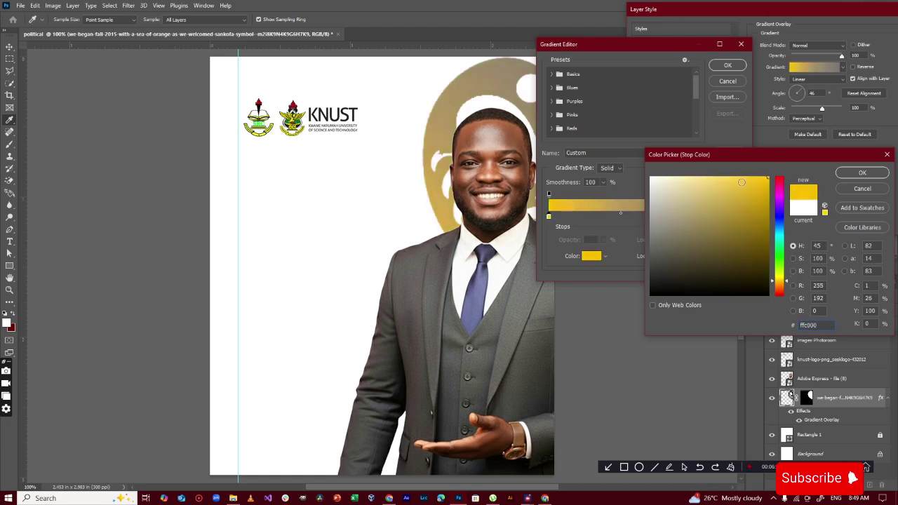
pyautogui.click(767, 187)
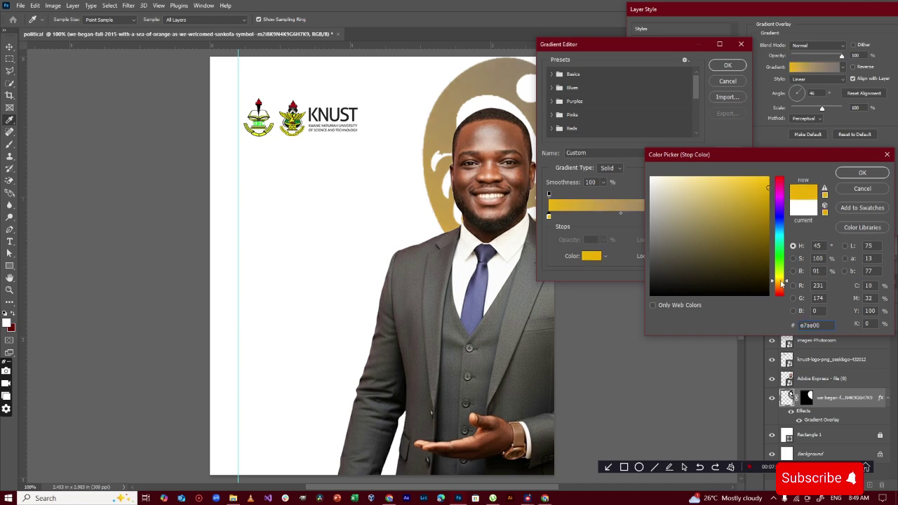
pyautogui.moveTo(783, 282); pyautogui.dragTo(781, 284)
pyautogui.click(767, 188)
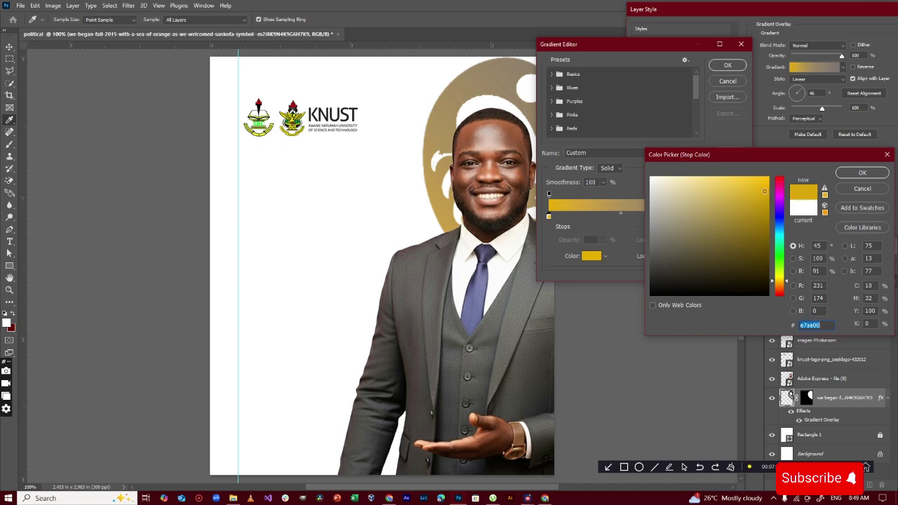
pyautogui.click(846, 173)
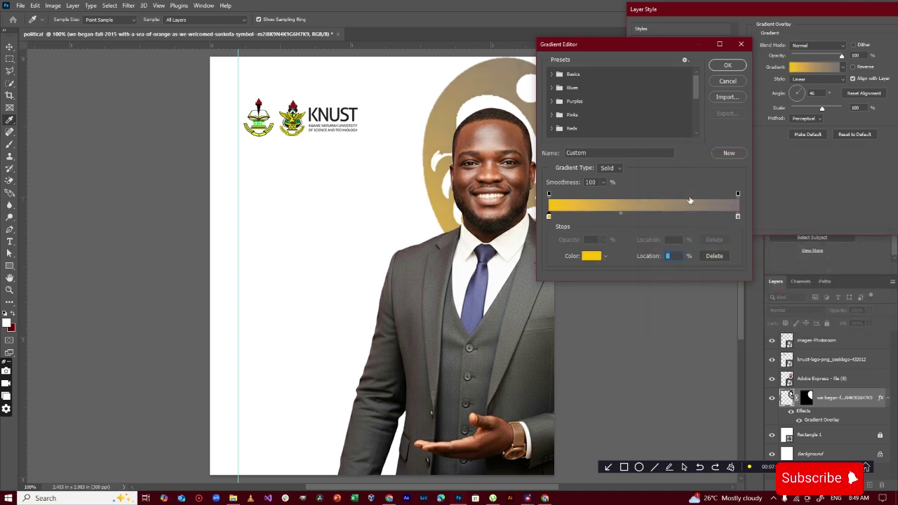
# Change the grey right gradient stop to bright yellow ffc000
pyautogui.click(739, 217)
pyautogui.click(590, 256)
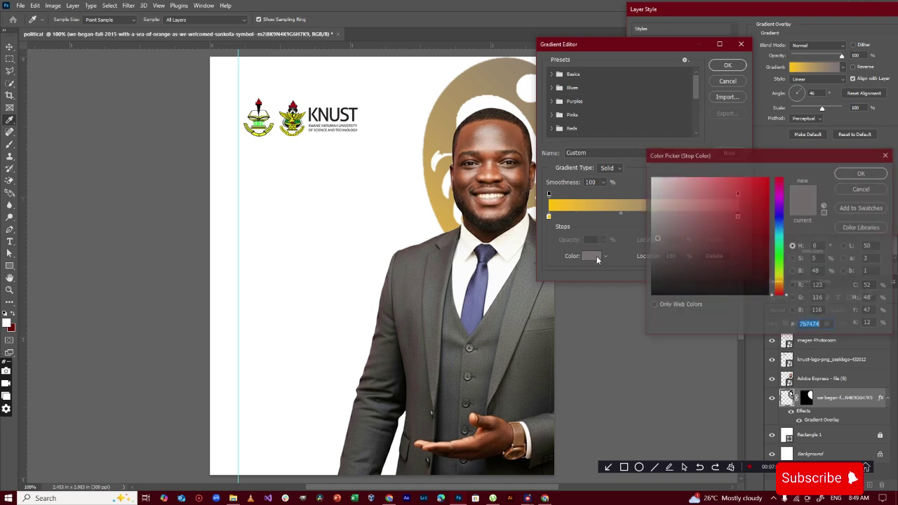
pyautogui.moveTo(783, 279); pyautogui.dragTo(783, 283)
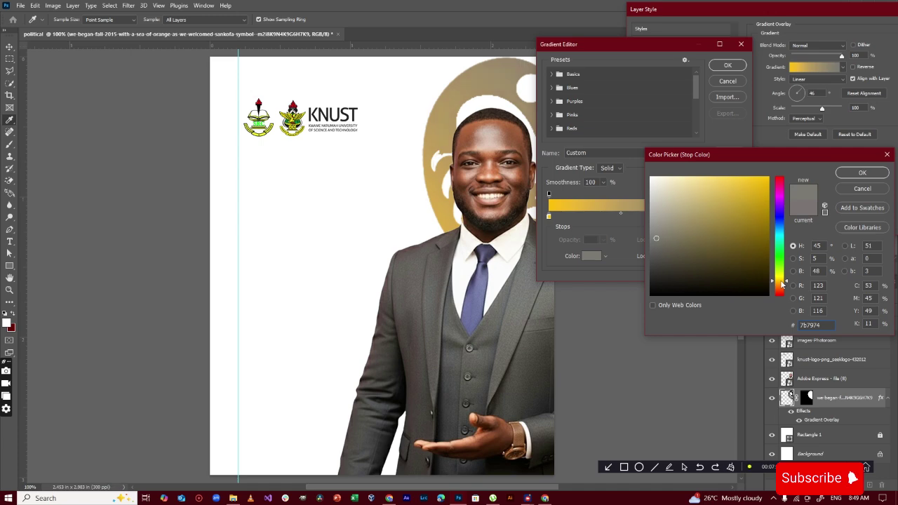
pyautogui.moveTo(762, 211)
pyautogui.mouseDown()
pyautogui.moveTo(767, 156)
pyautogui.moveTo(759, 177)
pyautogui.mouseUp()
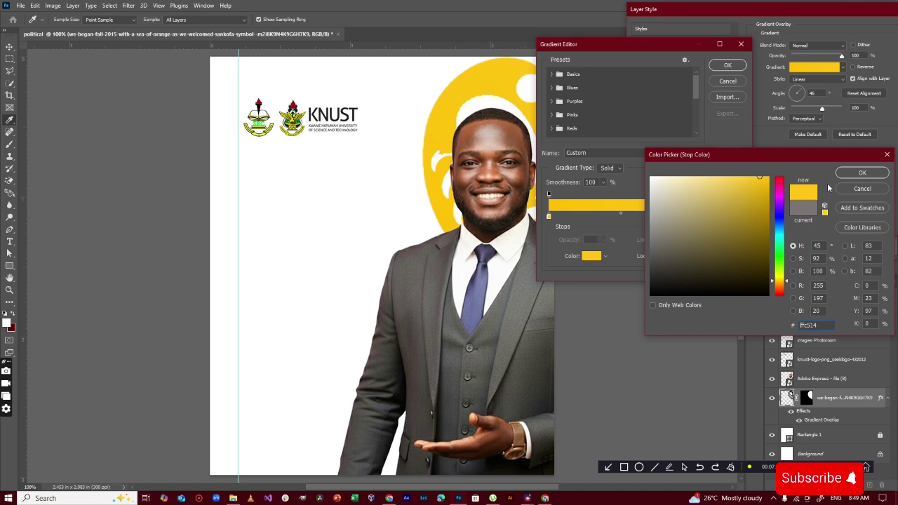
pyautogui.click(851, 174)
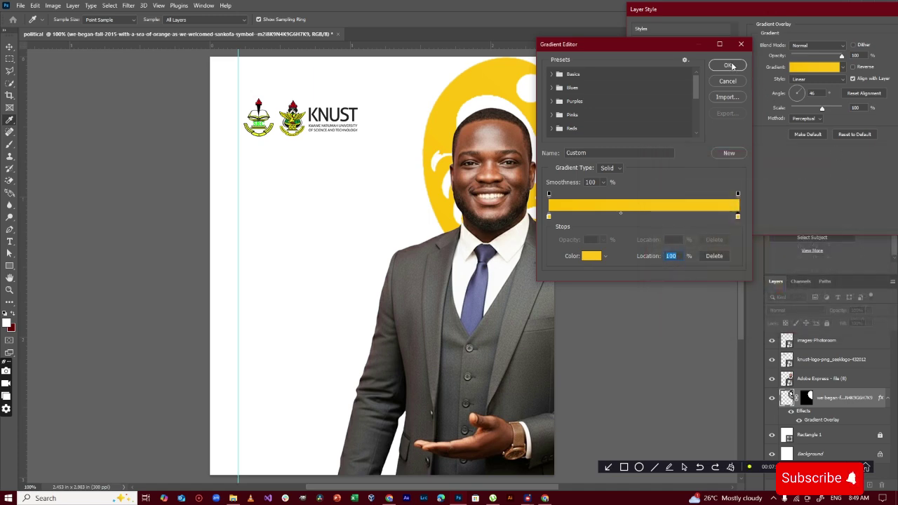
# Move the gradient midpoint to 56%, darken the left stop to dfa801, and accept
pyautogui.moveTo(656, 46); pyautogui.dragTo(759, 46)
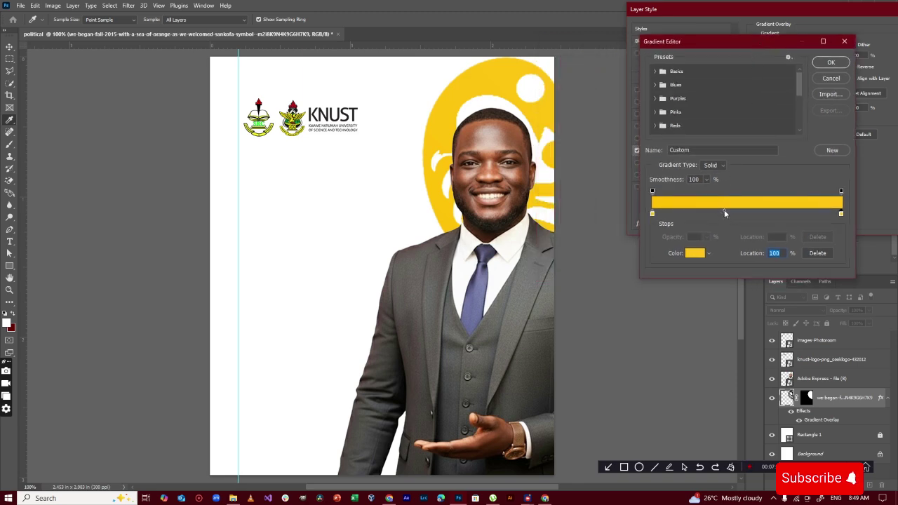
pyautogui.moveTo(724, 210); pyautogui.dragTo(758, 211)
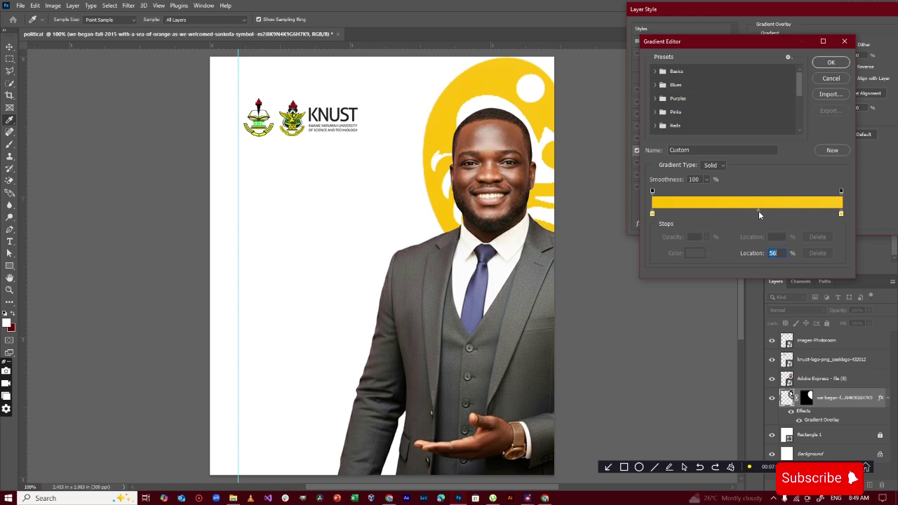
pyautogui.click(653, 214)
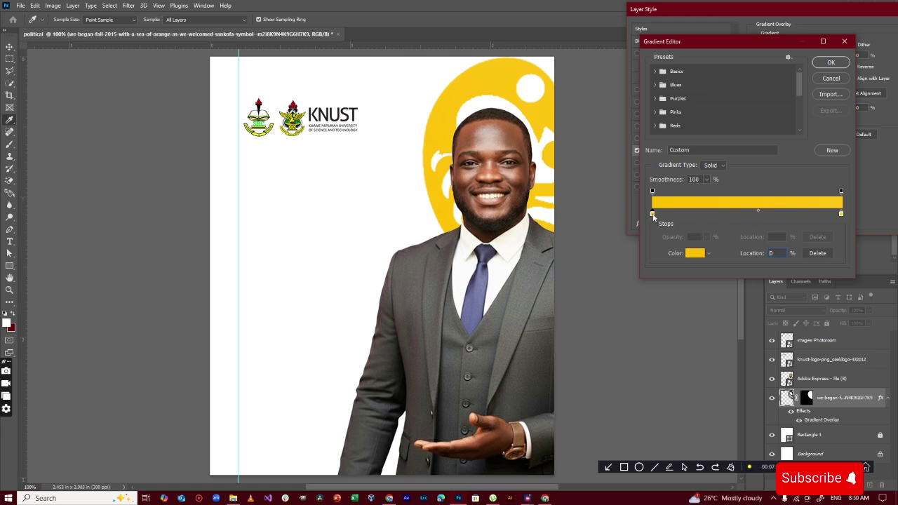
pyautogui.click(694, 254)
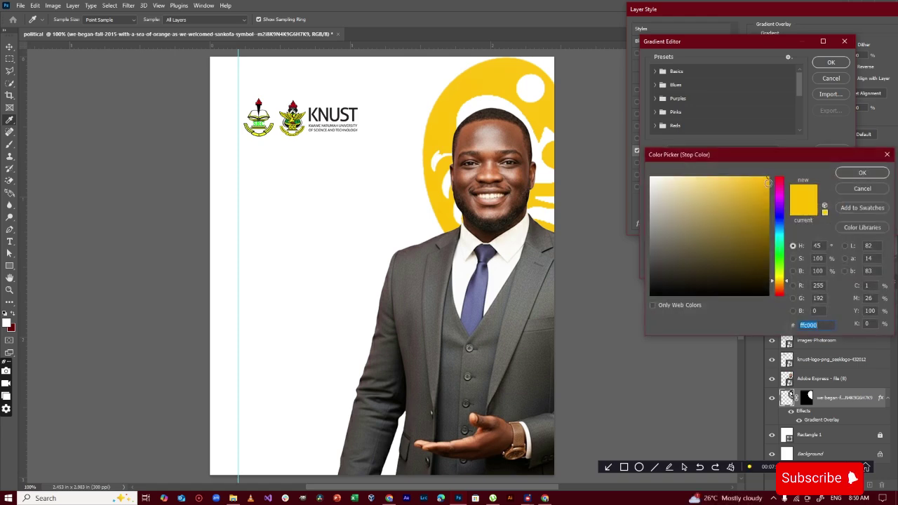
pyautogui.moveTo(769, 183); pyautogui.dragTo(769, 191)
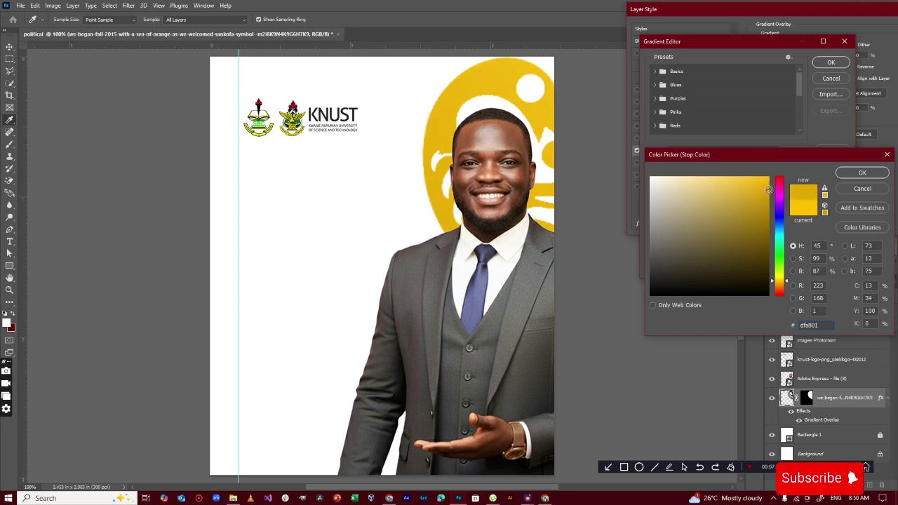
pyautogui.click(863, 173)
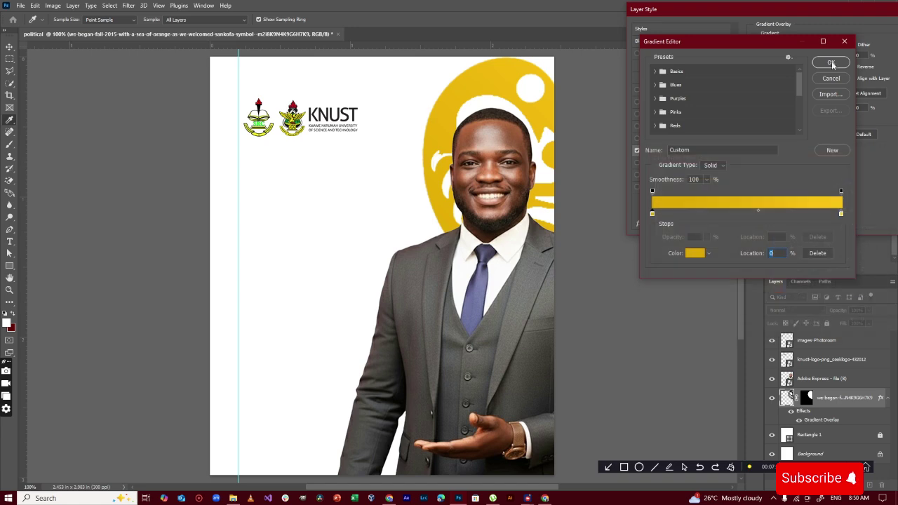
pyautogui.click(832, 64)
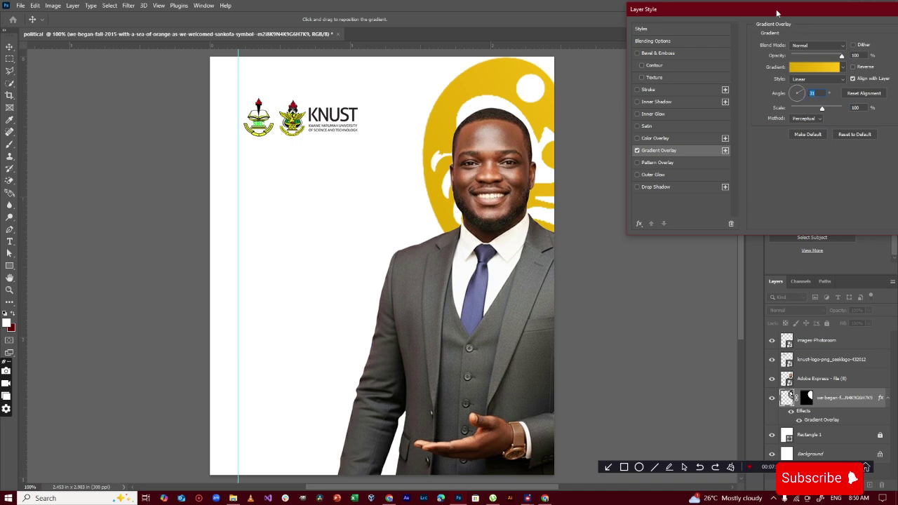
# Set the gradient overlay angle to 90 degrees and apply the layer style
pyautogui.moveTo(777, 12); pyautogui.dragTo(564, 116)
pyautogui.click(587, 198)
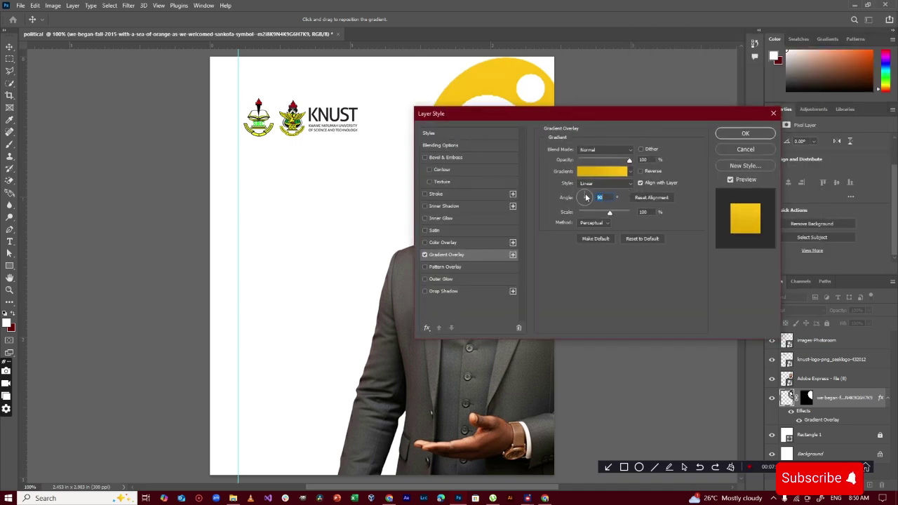
pyautogui.click(746, 134)
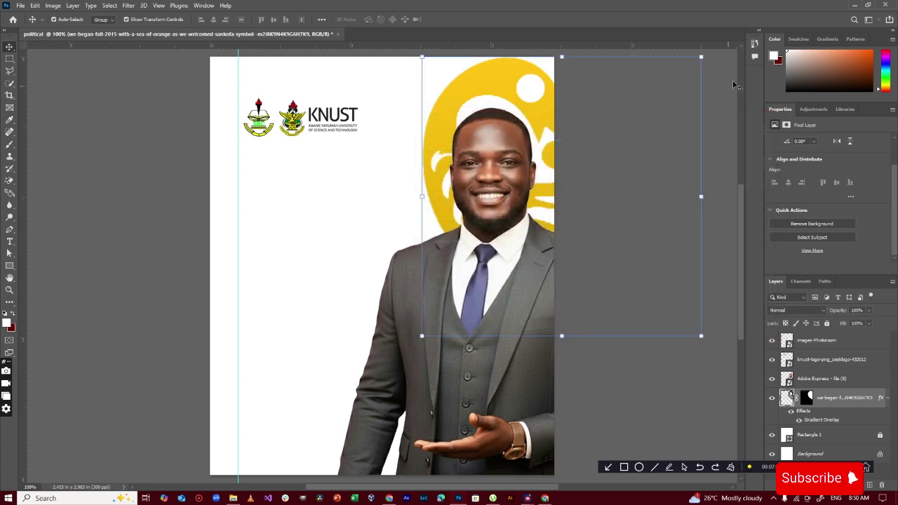
# Duplicate the gold symbol, stack the copy above Adobe Express, and move it around the candidate's hand
pyautogui.hotkey('ctrl', 'j')
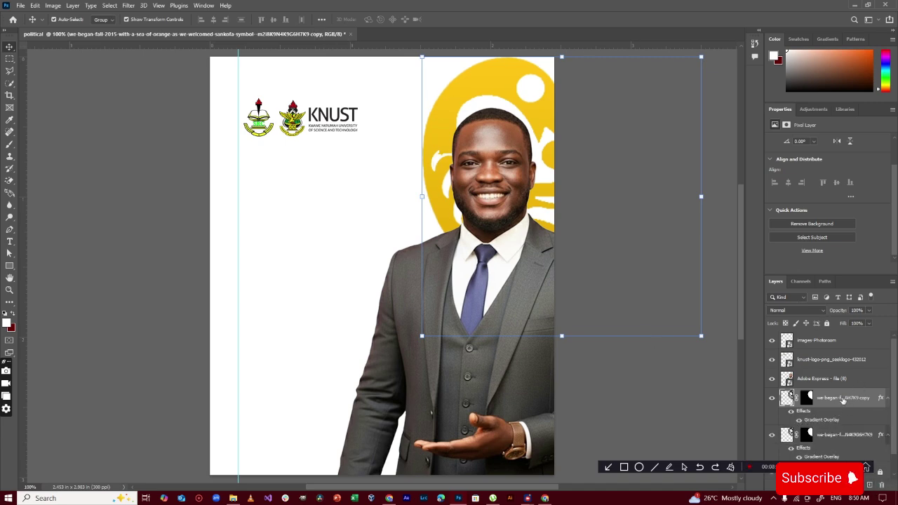
pyautogui.moveTo(842, 398); pyautogui.dragTo(804, 370)
pyautogui.moveTo(445, 142); pyautogui.dragTo(465, 414)
pyautogui.click(588, 270)
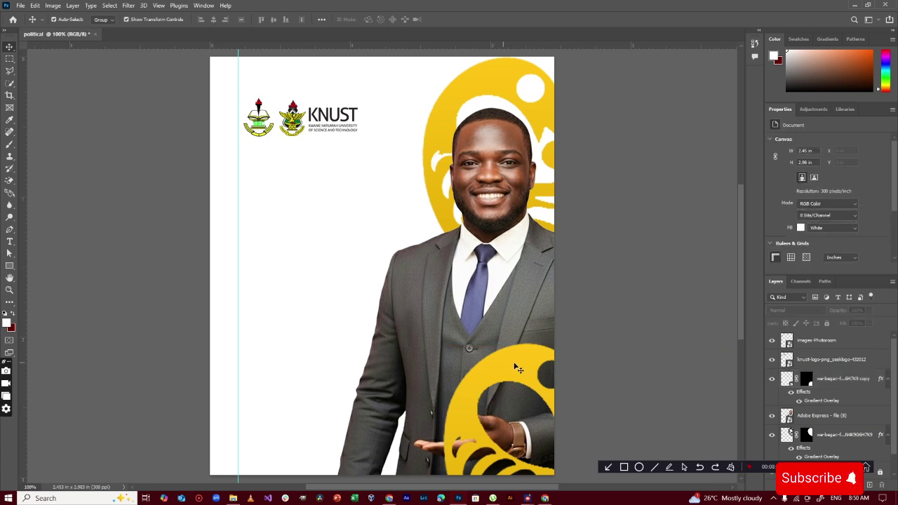
pyautogui.moveTo(514, 370); pyautogui.dragTo(499, 382)
pyautogui.click(603, 223)
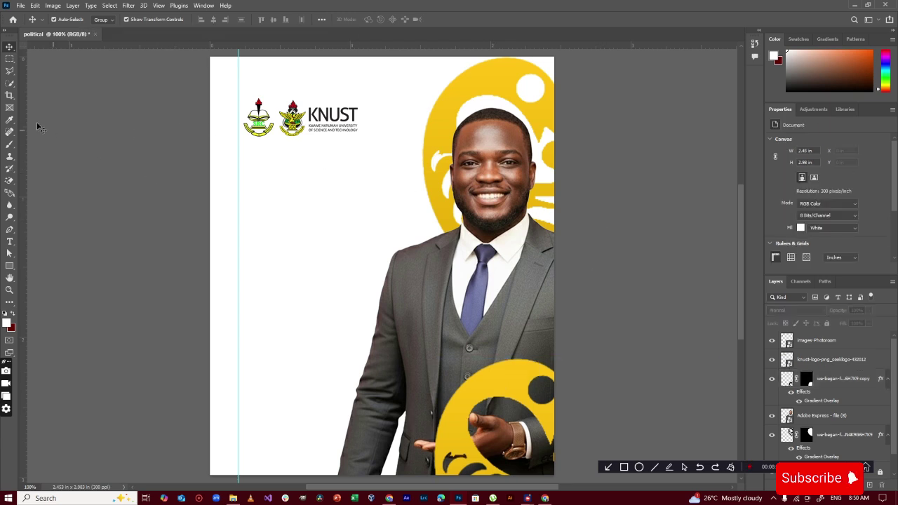
pyautogui.click(9, 242)
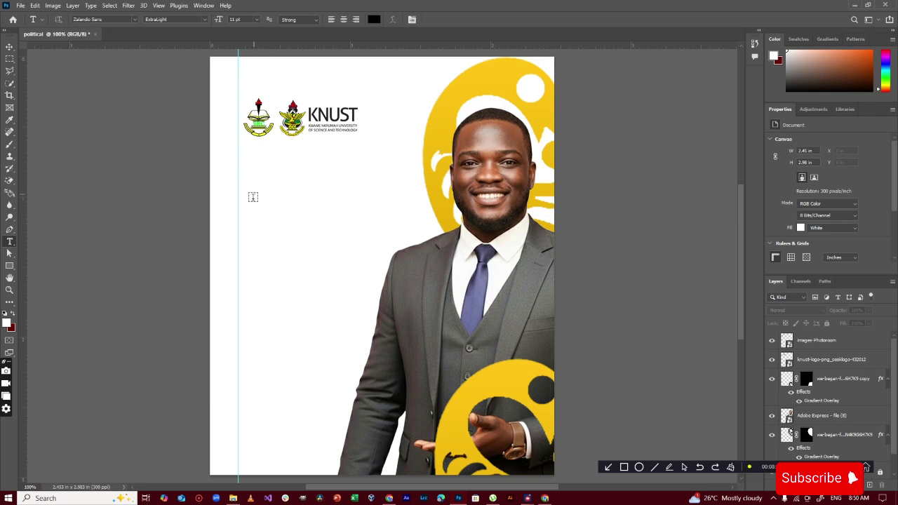
pyautogui.click(9, 47)
# Draw a lower-left rectangle with 0.1 in rounded corners, filled with the KNUST logo's green
pyautogui.click(10, 267)
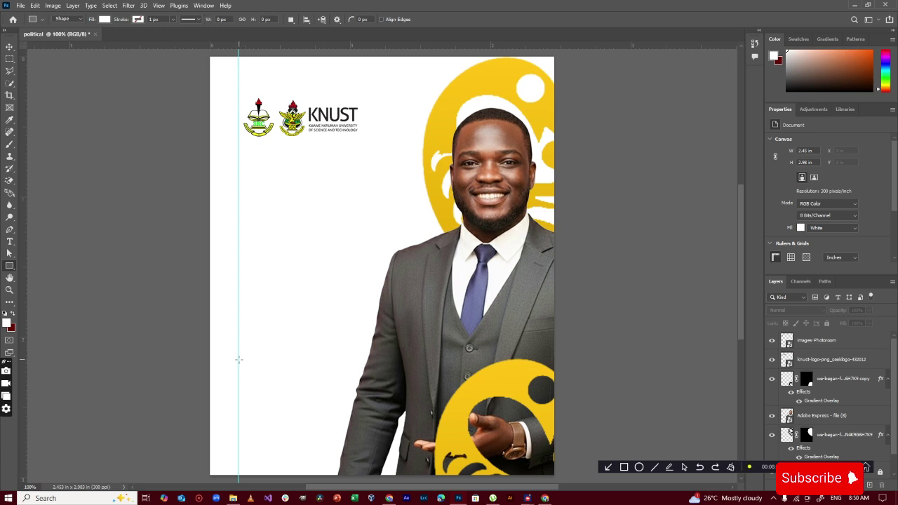
pyautogui.moveTo(238, 359); pyautogui.dragTo(389, 405)
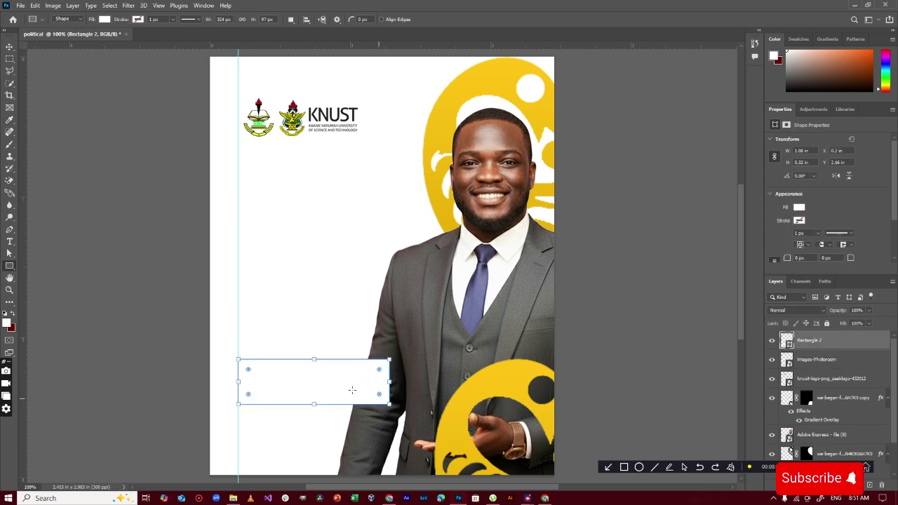
pyautogui.moveTo(248, 371); pyautogui.dragTo(253, 373)
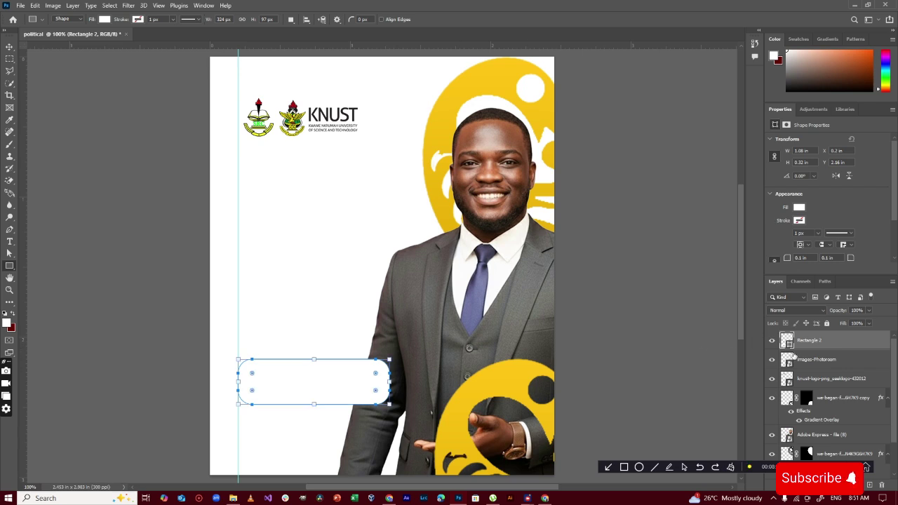
pyautogui.doubleClick(789, 345)
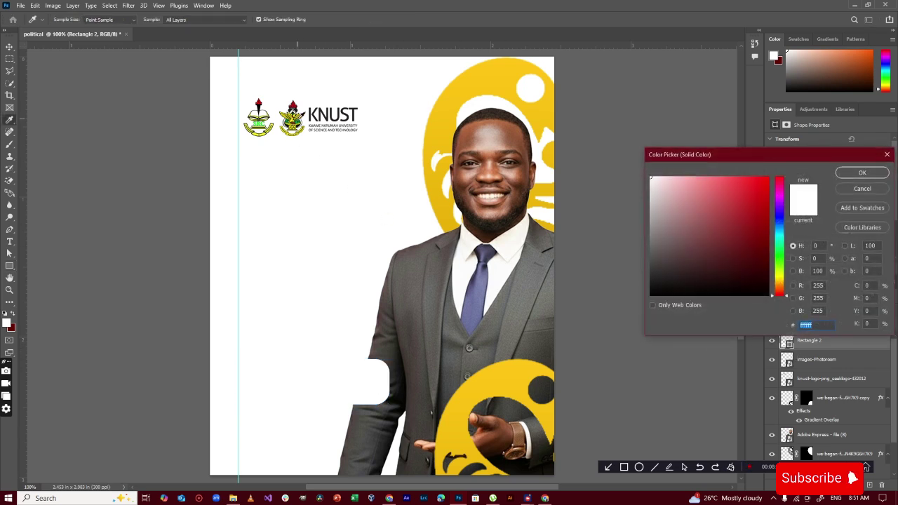
pyautogui.click(301, 120)
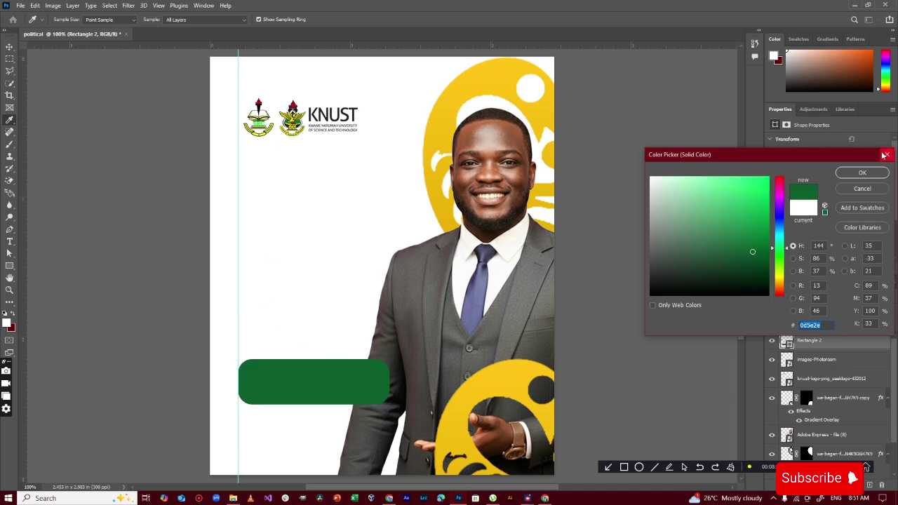
pyautogui.click(862, 173)
# Enlarge the green badge to about 110% and then narrow it slightly
pyautogui.click(9, 46)
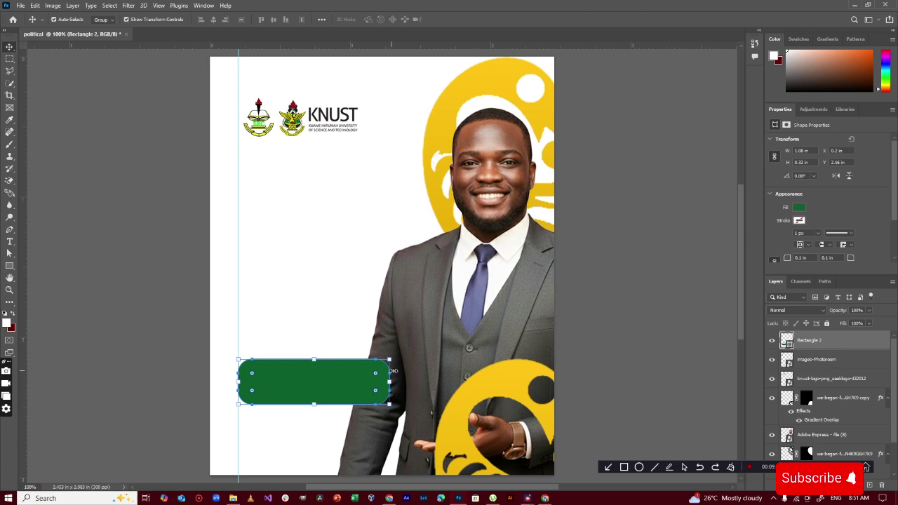
pyautogui.moveTo(390, 360); pyautogui.dragTo(405, 354)
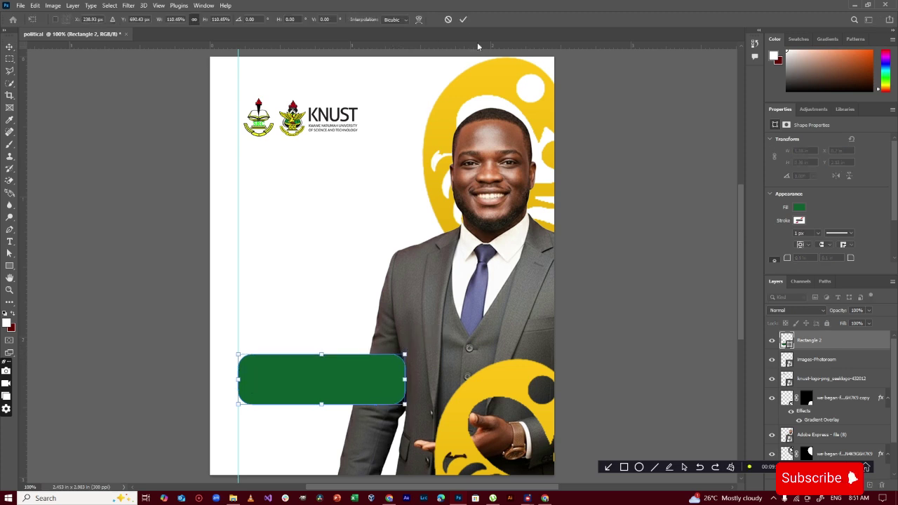
pyautogui.click(463, 19)
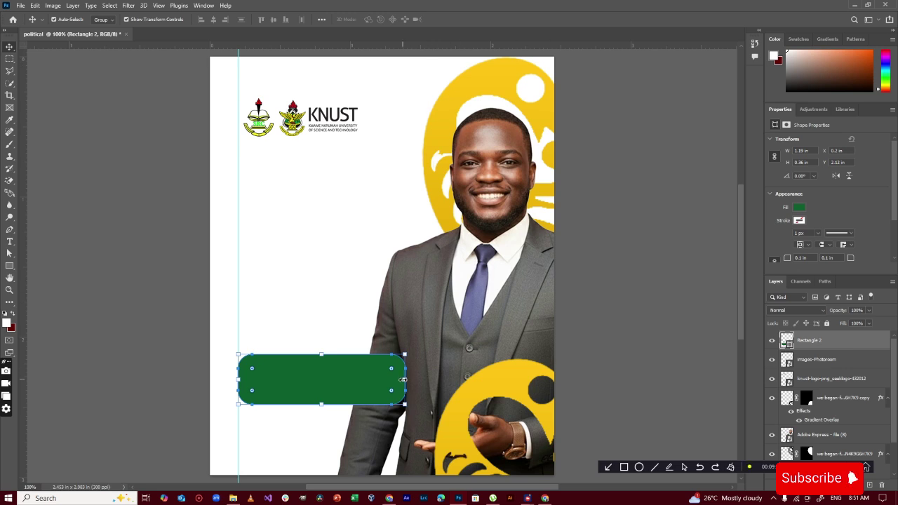
pyautogui.moveTo(402, 379); pyautogui.dragTo(398, 378)
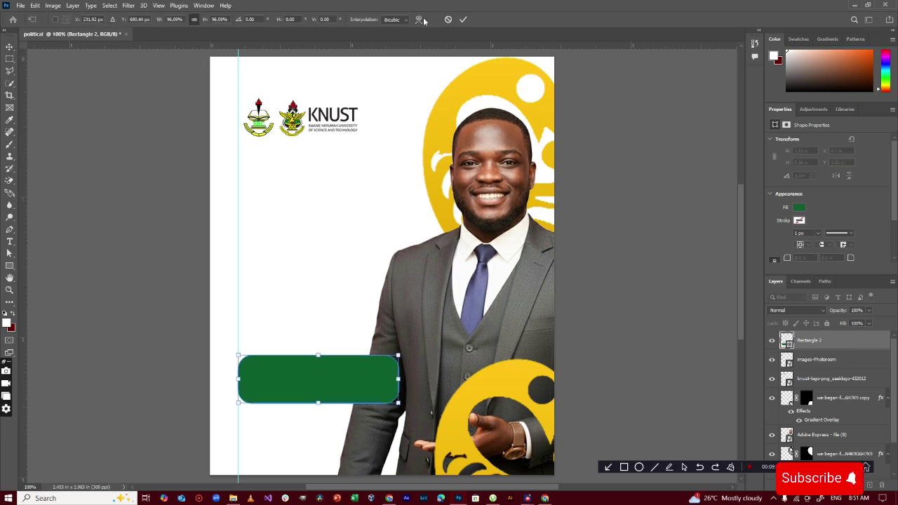
pyautogui.press('Return')
pyautogui.click(573, 163)
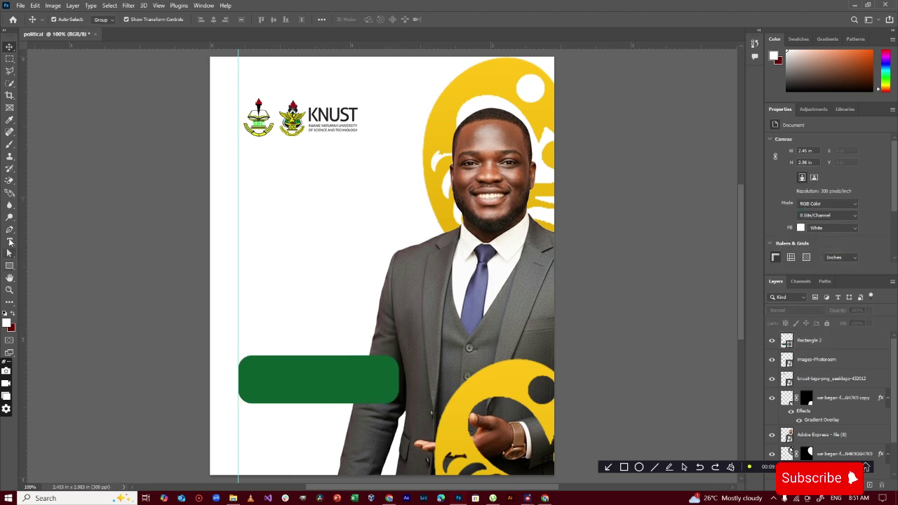
# Add the candidate's first name as a Black Italic text layer below the logo
pyautogui.click(10, 242)
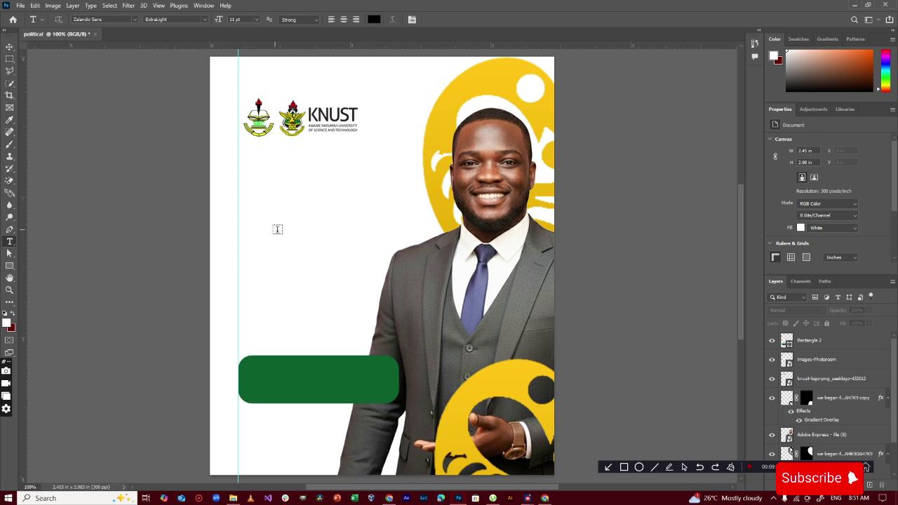
pyautogui.click(265, 193)
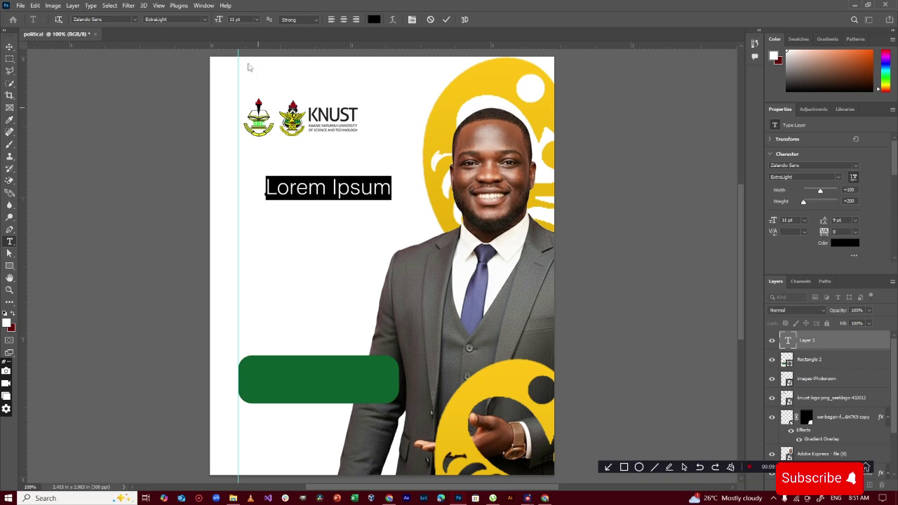
pyautogui.click(204, 20)
pyautogui.click(199, 143)
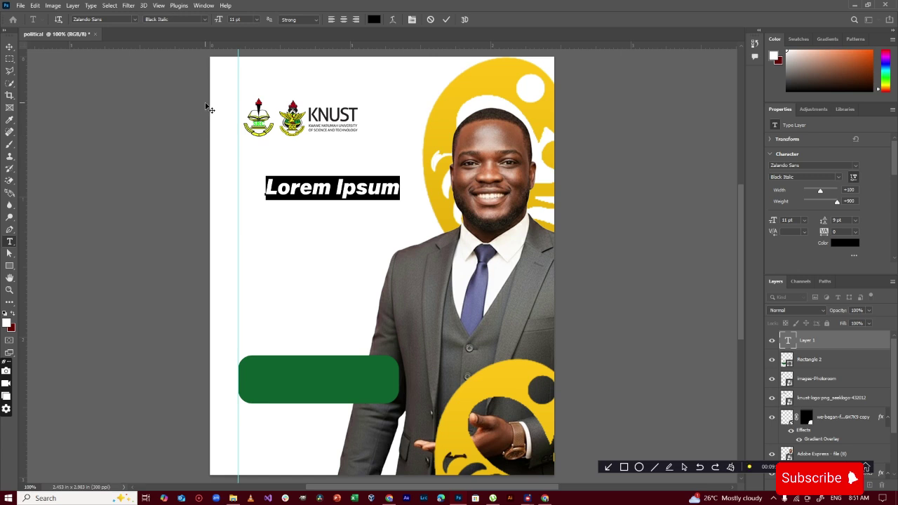
pyautogui.write('Sa')
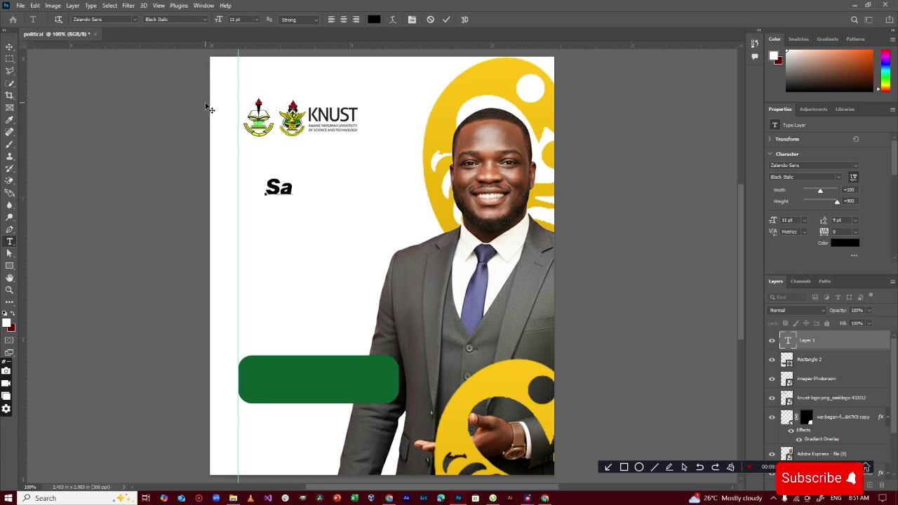
pyautogui.write('muel')
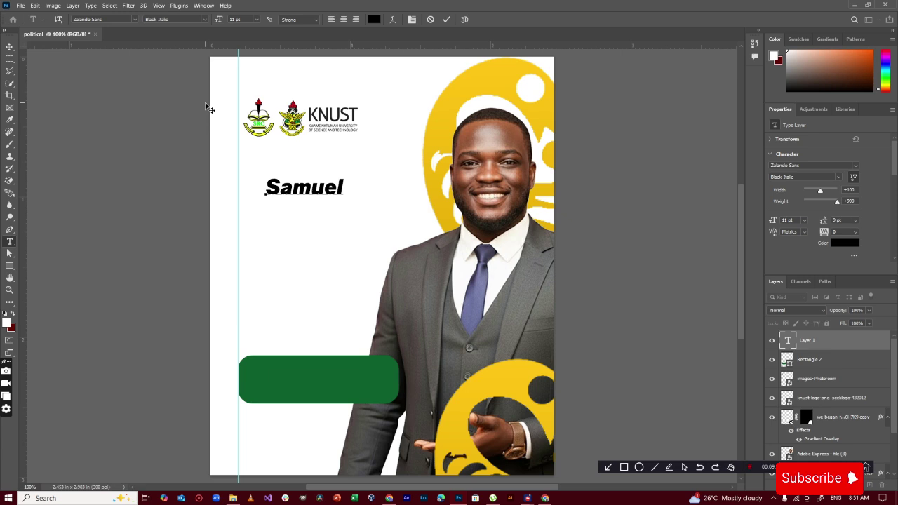
pyautogui.click(446, 20)
# Scale the first-name text up, narrow it slightly, and select its text for restyling
pyautogui.click(9, 47)
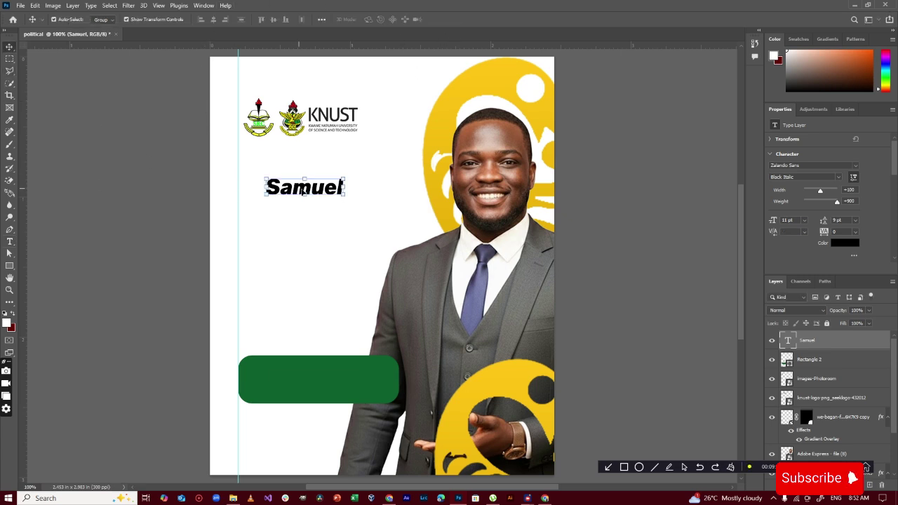
pyautogui.hotkey('ctrl', 't')
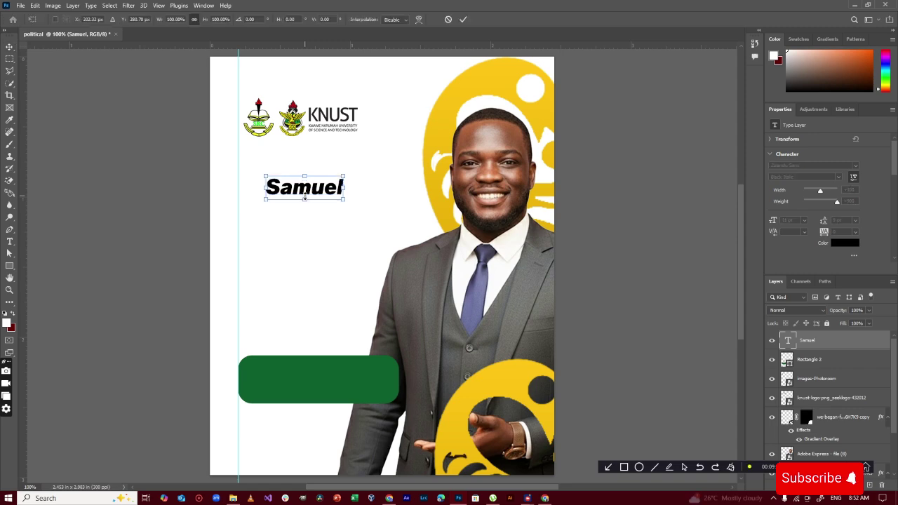
pyautogui.moveTo(305, 199)
pyautogui.mouseDown()
pyautogui.moveTo(313, 220)
pyautogui.moveTo(315, 188)
pyautogui.mouseUp()
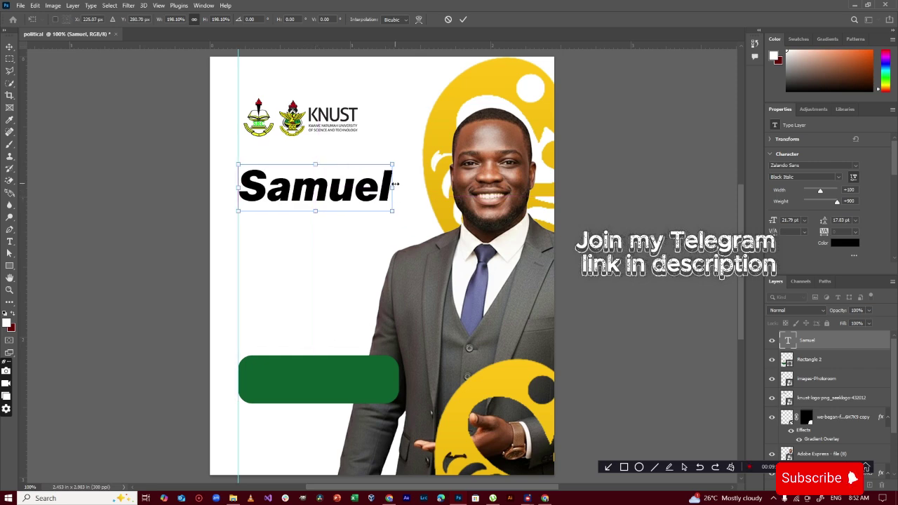
pyautogui.moveTo(395, 184); pyautogui.dragTo(386, 186)
pyautogui.doubleClick(335, 188)
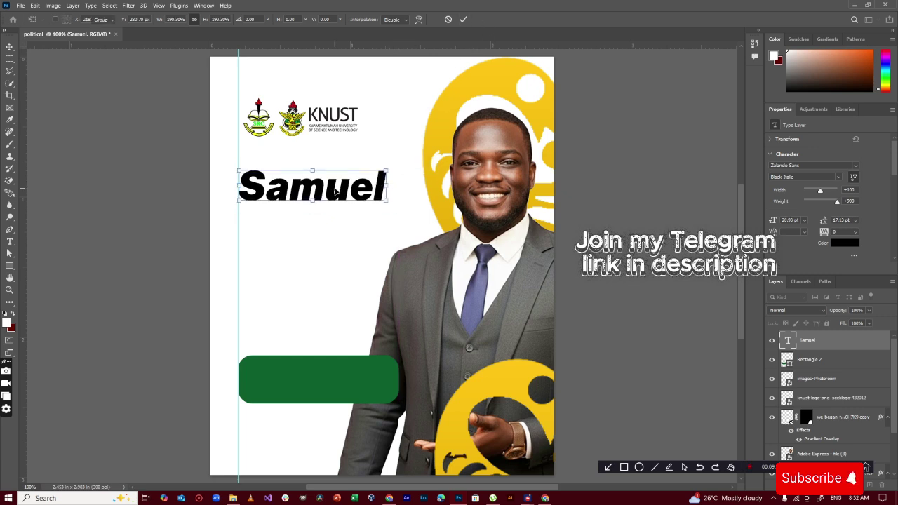
pyautogui.doubleClick(335, 188)
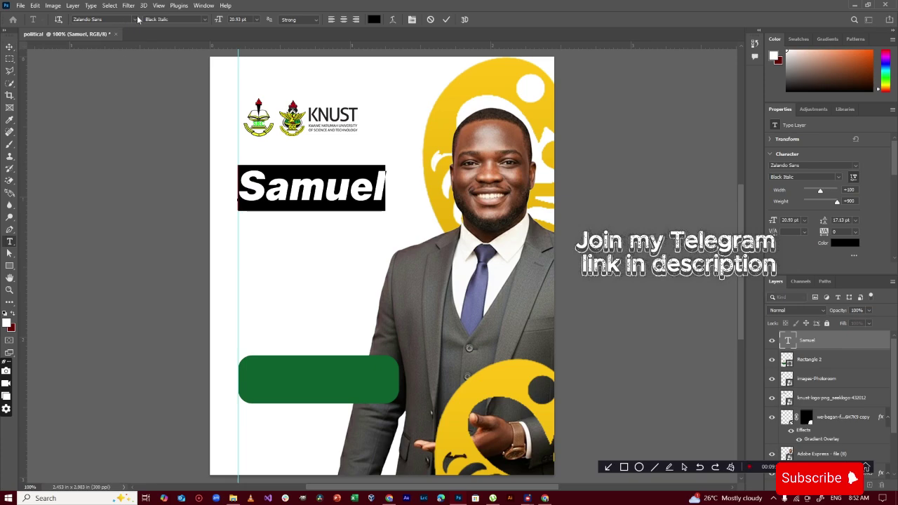
# Change the first-name text to the Boldonse font in Regular style
pyautogui.click(135, 19)
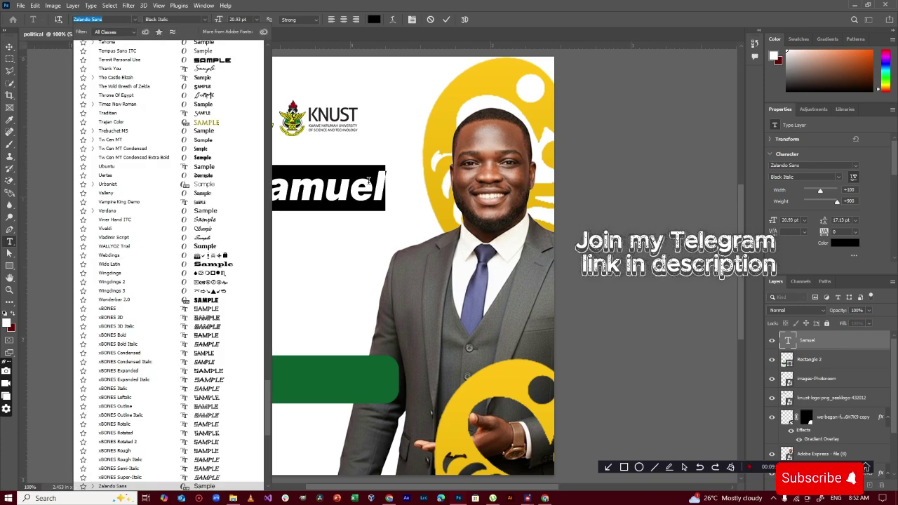
pyautogui.click(261, 229)
pyautogui.moveTo(273, 404); pyautogui.dragTo(279, 91)
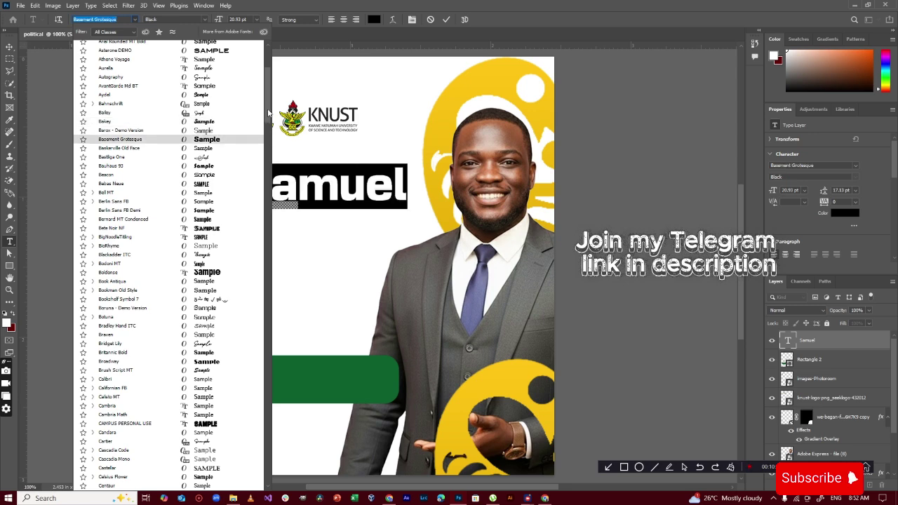
pyautogui.moveTo(268, 112); pyautogui.dragTo(269, 82)
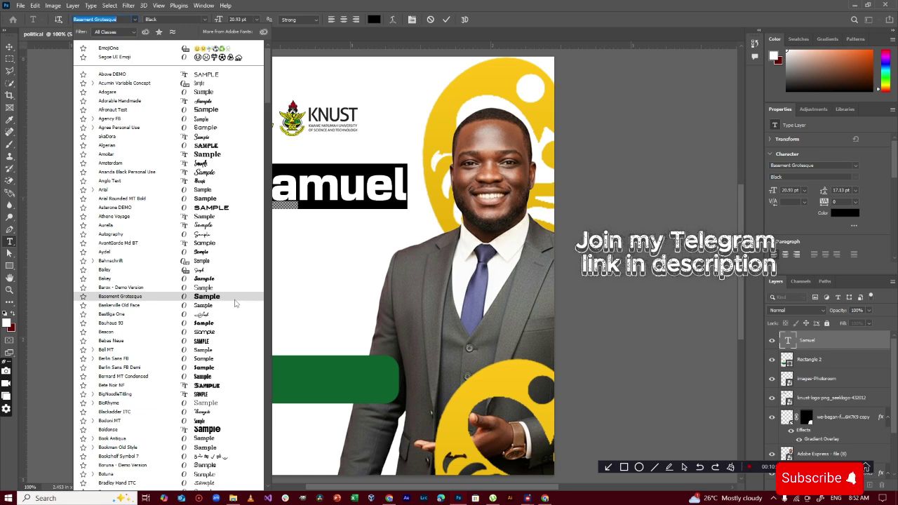
pyautogui.click(226, 436)
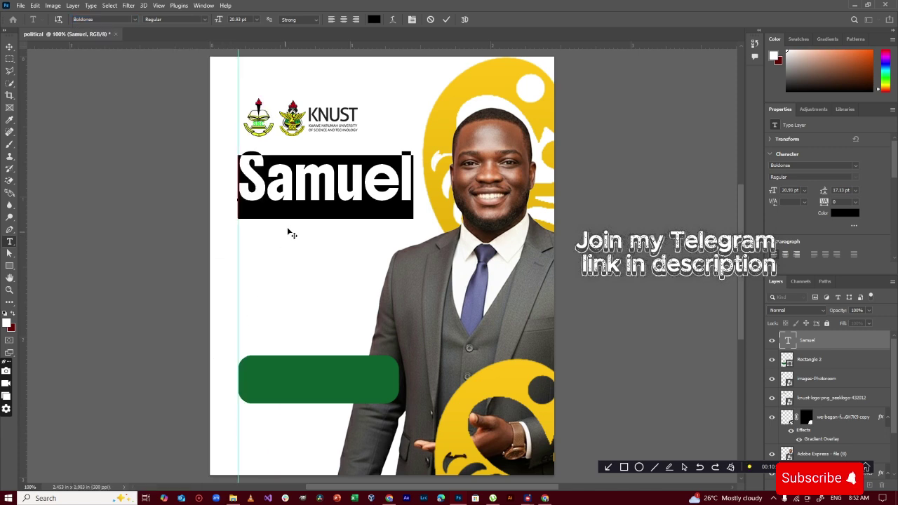
pyautogui.click(205, 20)
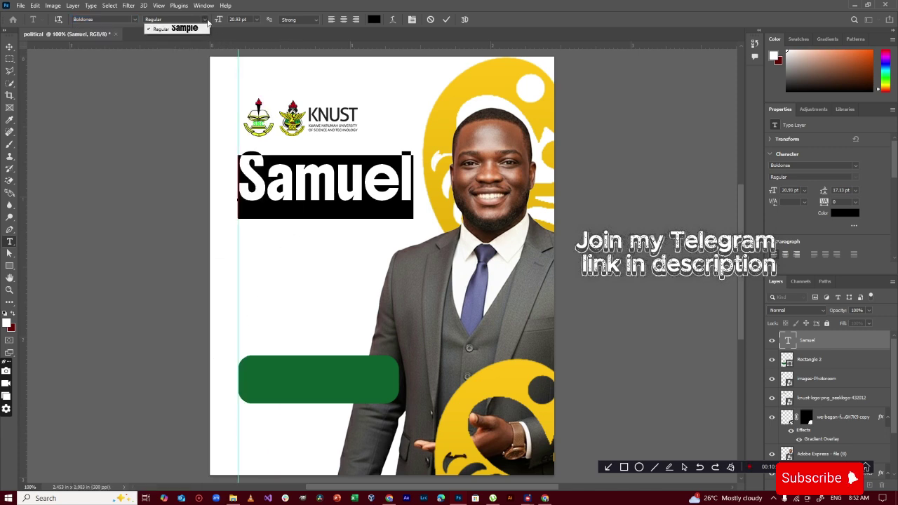
pyautogui.click(208, 23)
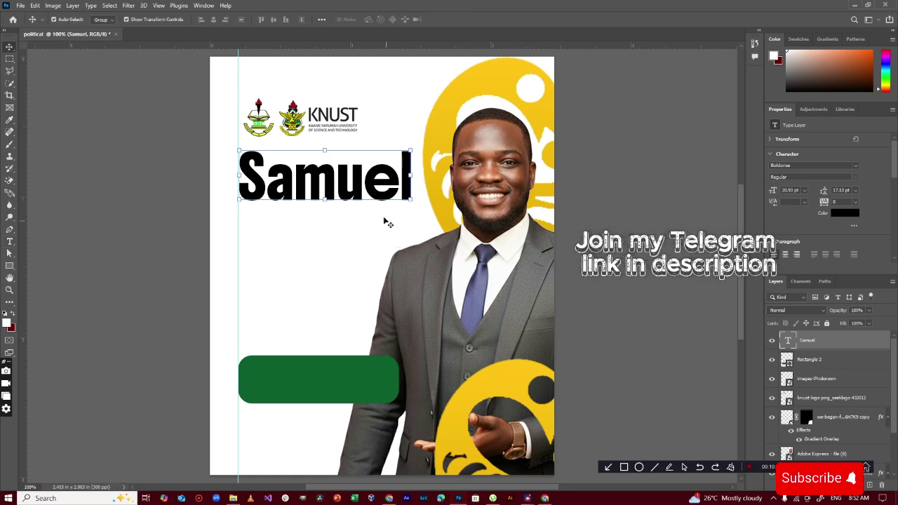
# Narrow the name to about 89%, slant it slightly, and nudge it down and right
pyautogui.moveTo(409, 181); pyautogui.dragTo(386, 183)
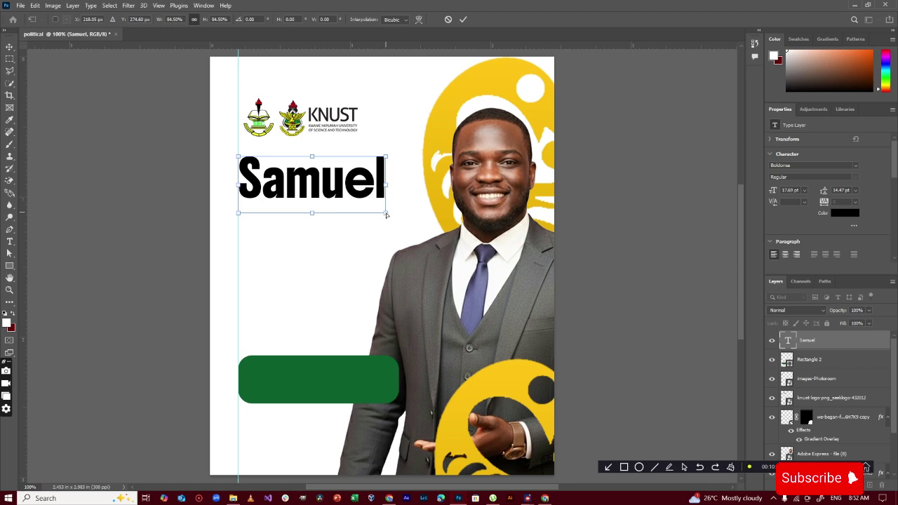
pyautogui.moveTo(386, 214); pyautogui.dragTo(372, 211)
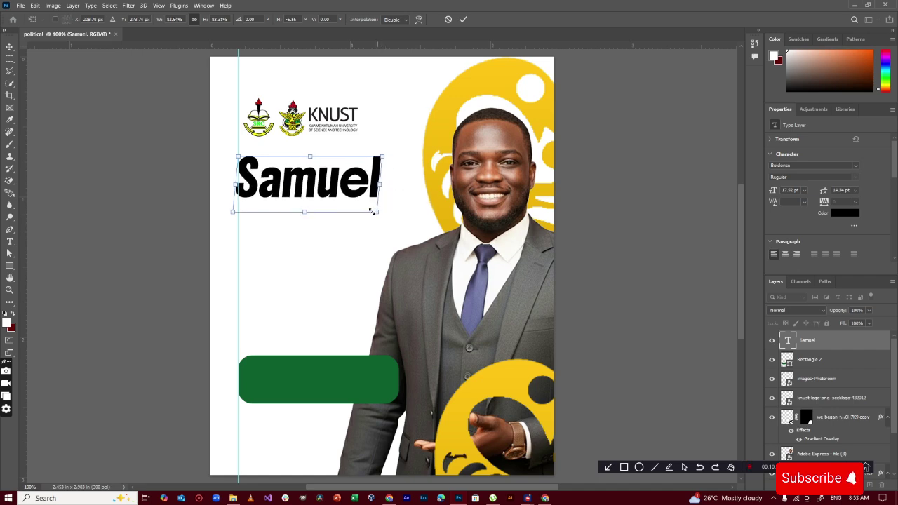
pyautogui.moveTo(340, 181); pyautogui.dragTo(344, 194)
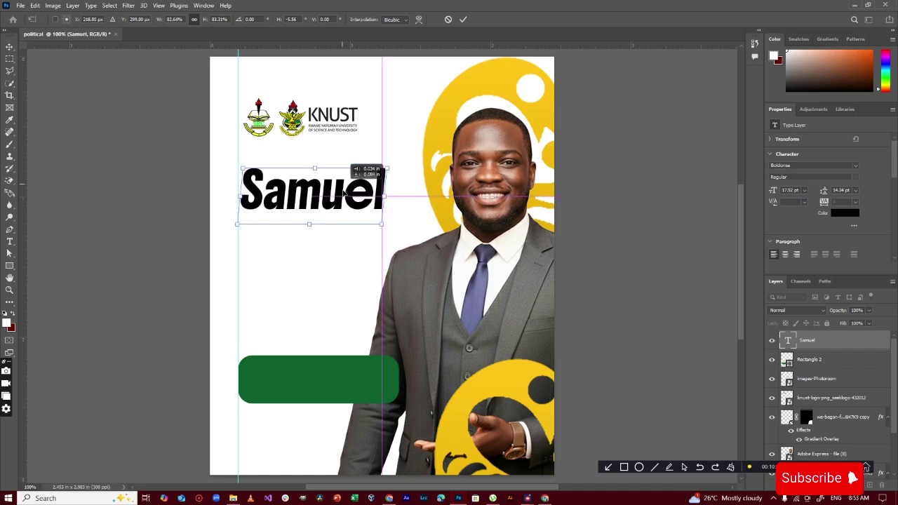
pyautogui.click(464, 19)
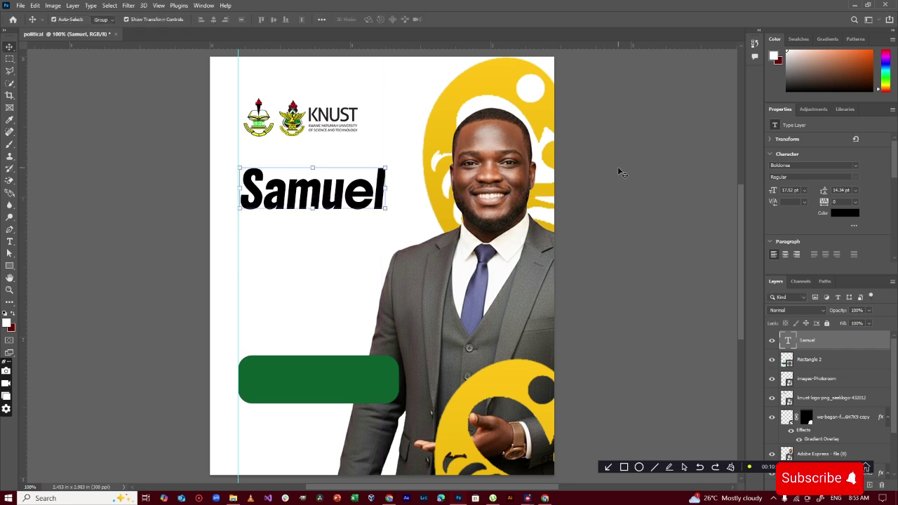
pyautogui.click(302, 241)
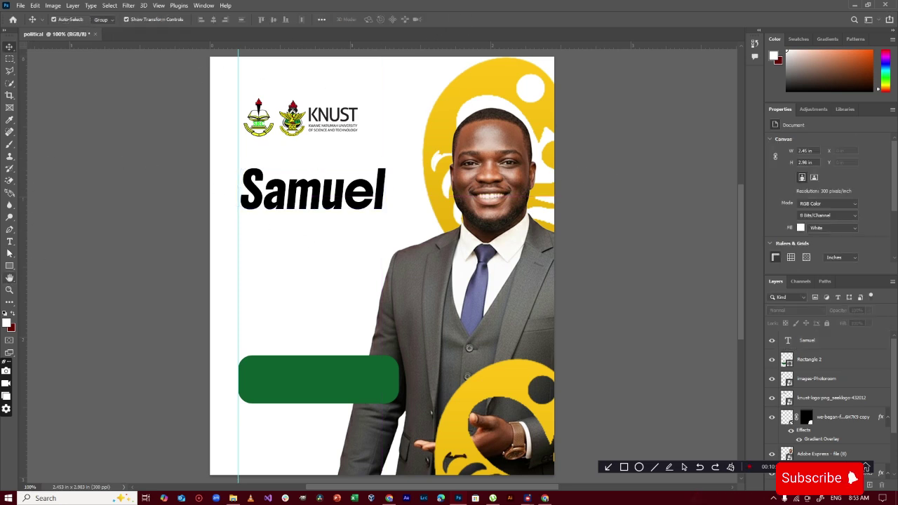
pyautogui.click(10, 242)
# Add 'Vote' in Zalando Sans Regular just above the first-name line
pyautogui.click(284, 156)
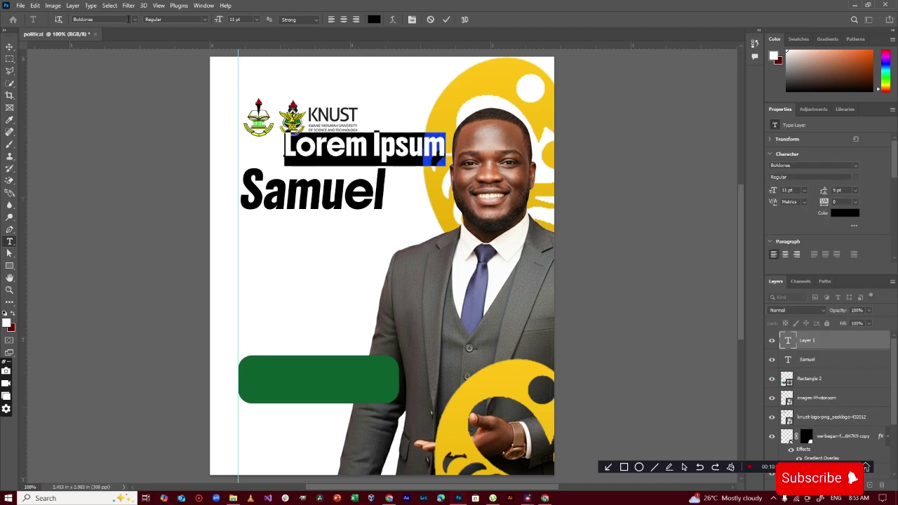
pyautogui.write('zel')
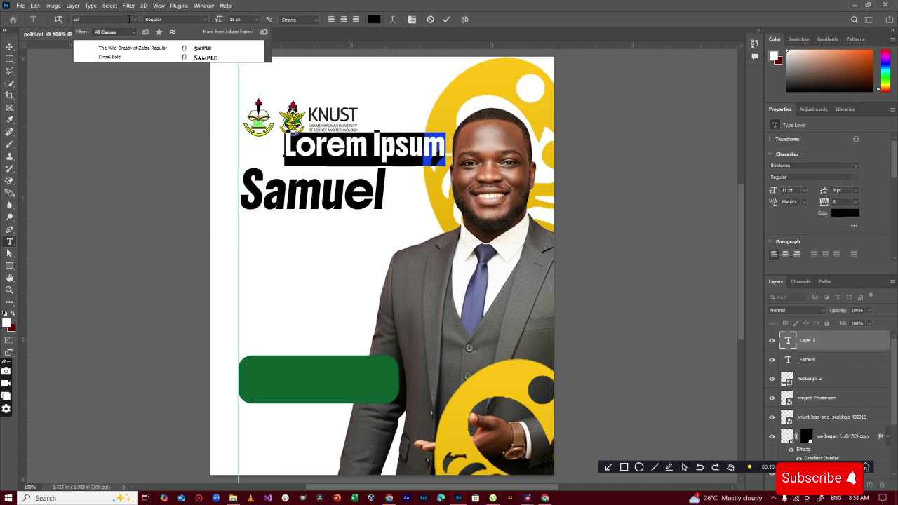
pyautogui.write('a')
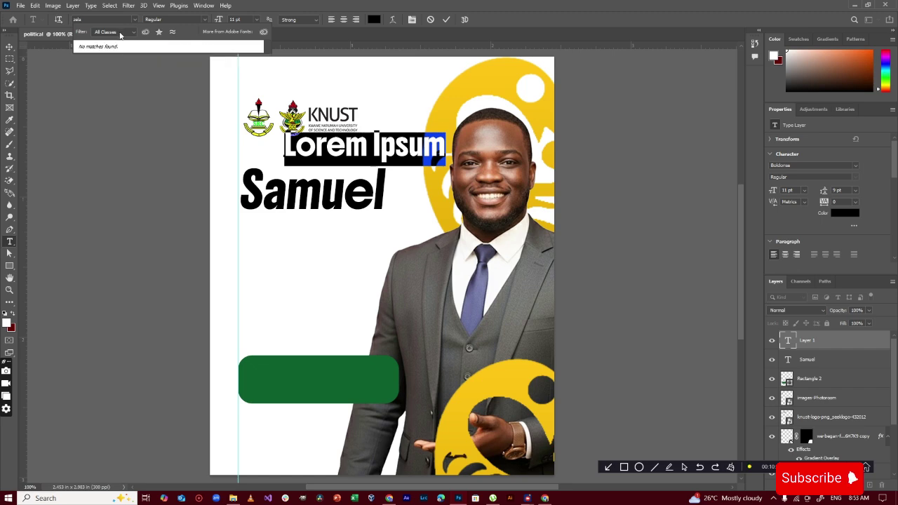
pyautogui.press('BackSpace')
pyautogui.press('BackSpace')
pyautogui.press('BackSpace')
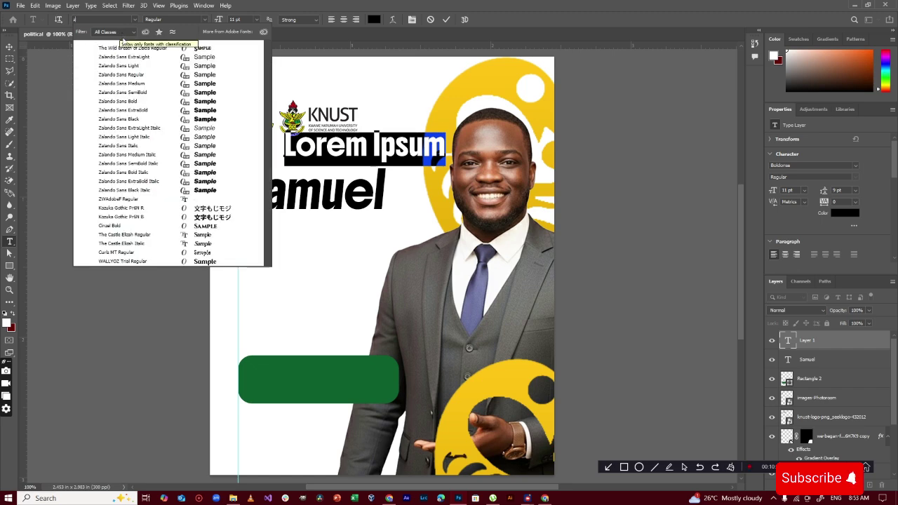
pyautogui.click(125, 75)
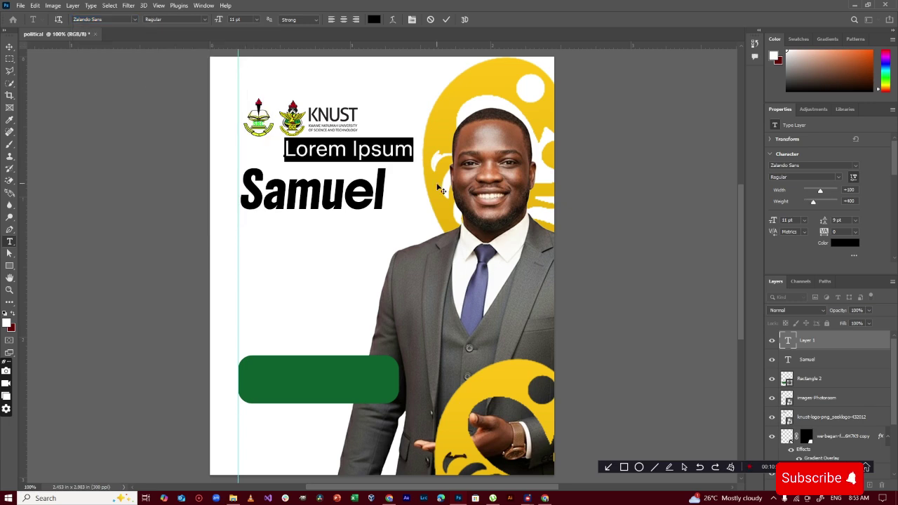
pyautogui.write('V')
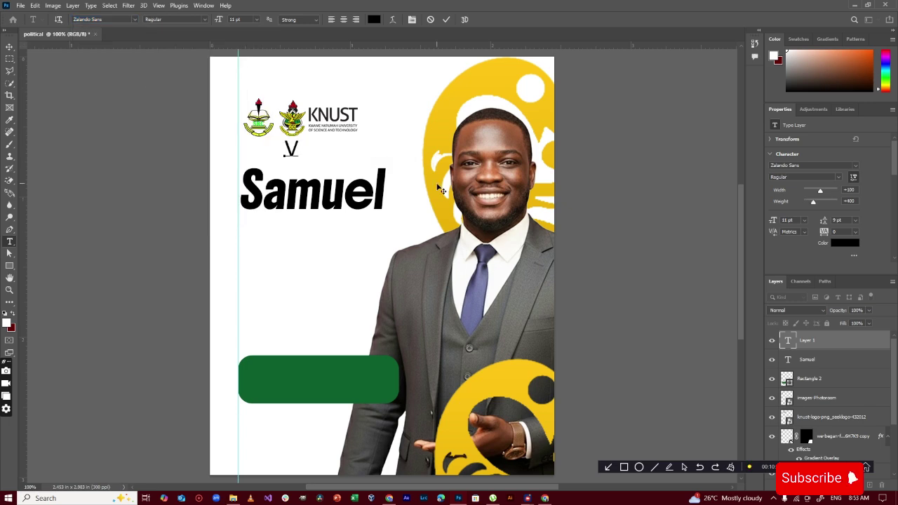
pyautogui.write('ote')
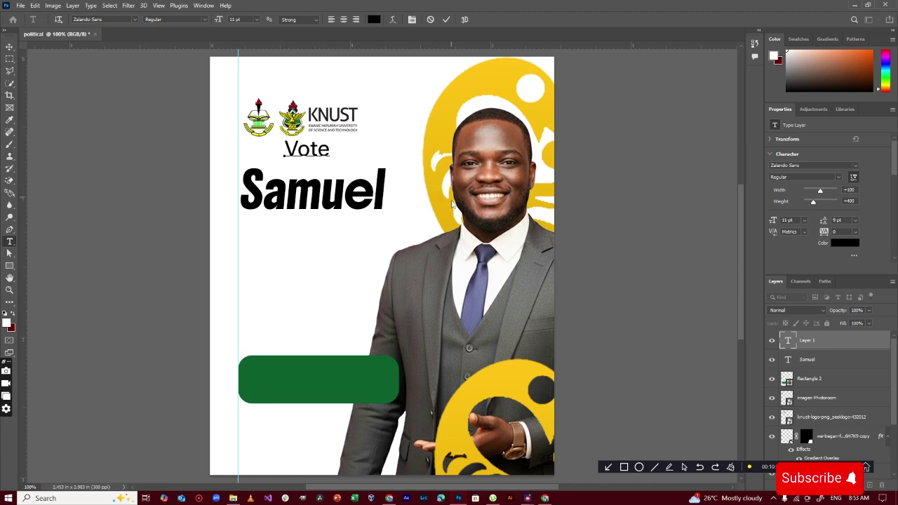
pyautogui.moveTo(306, 150); pyautogui.dragTo(309, 162)
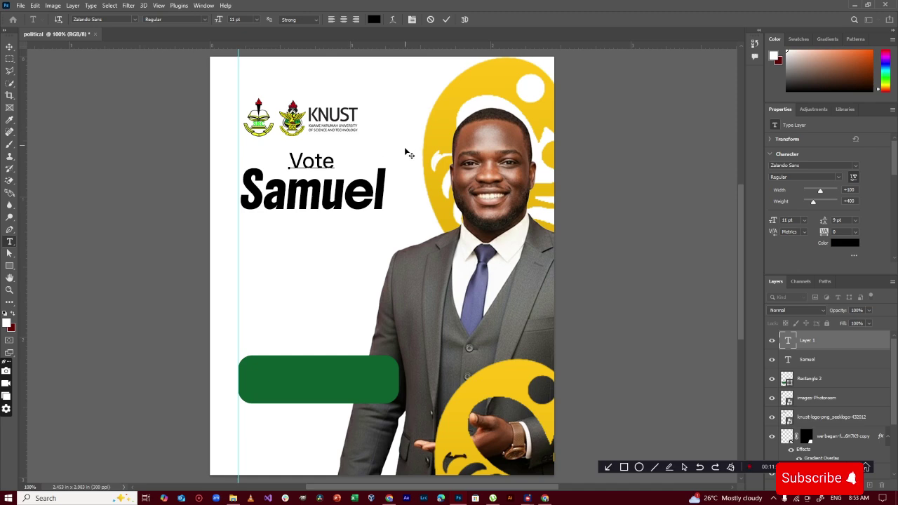
pyautogui.click(446, 21)
pyautogui.click(9, 47)
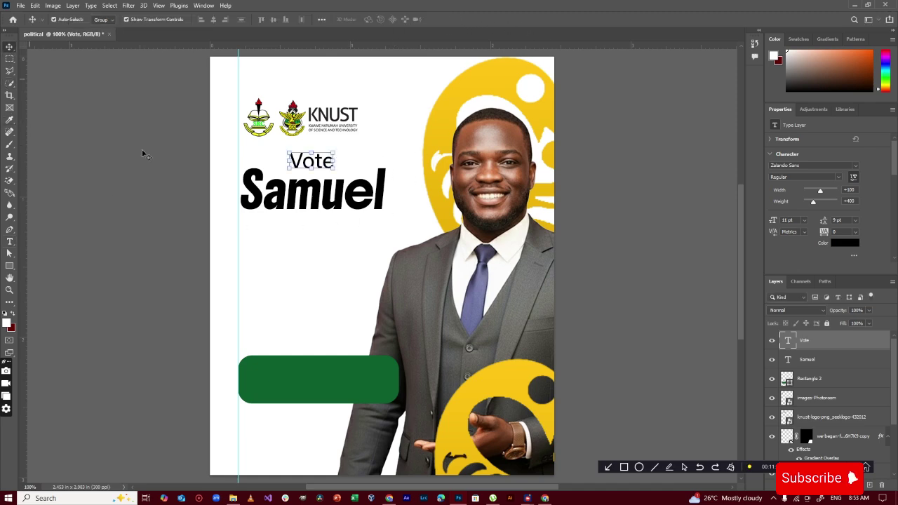
# Duplicate the first-name text below itself and retype it as the candidate's surname line
pyautogui.click(376, 202)
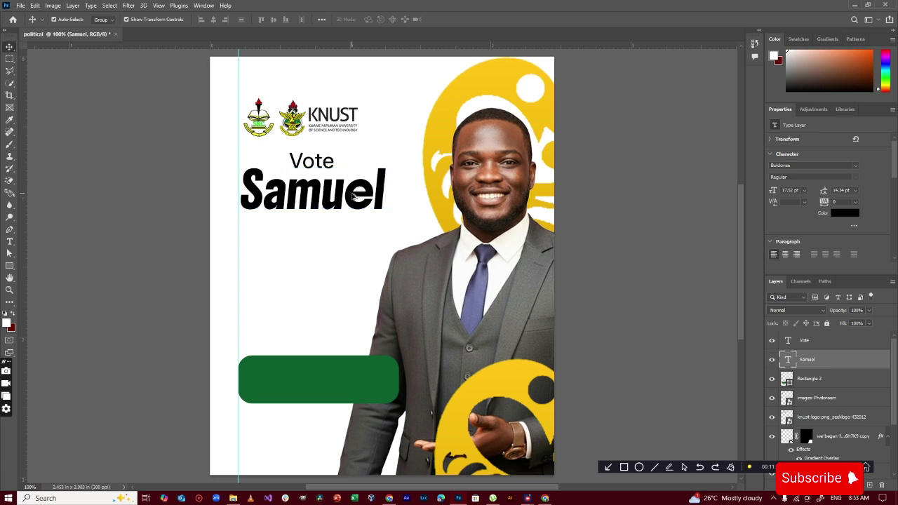
pyautogui.moveTo(358, 193); pyautogui.dragTo(352, 237)
pyautogui.doubleClick(351, 238)
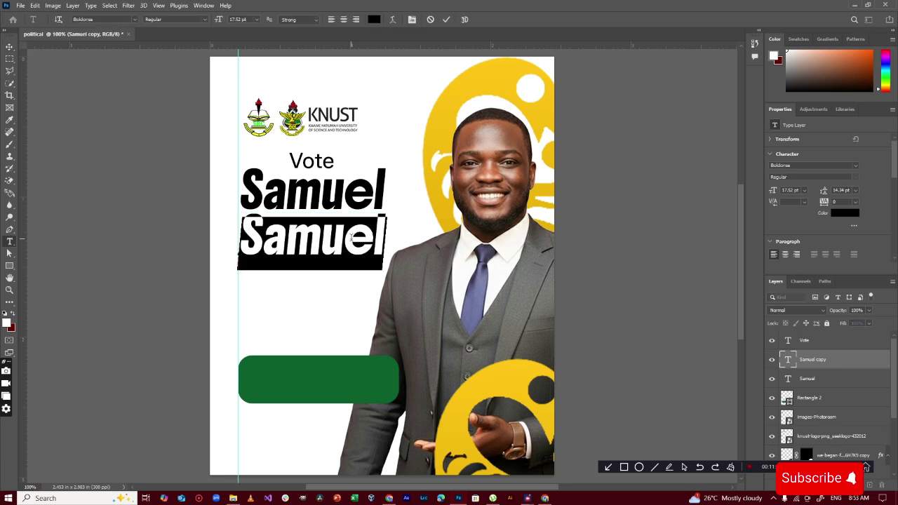
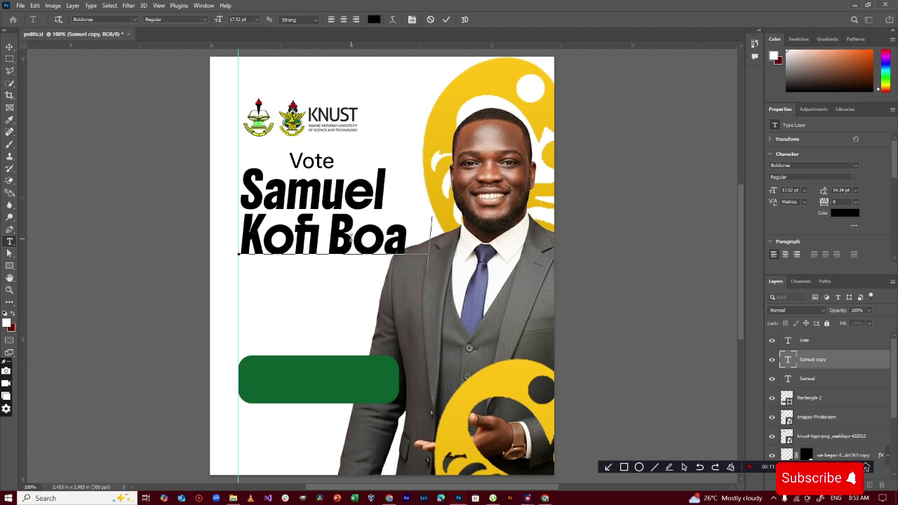
pyautogui.click(446, 19)
# Shrink the surname line to about 62% width, lower both name lines, and shift 'Vote' down-left
pyautogui.hotkey('ctrl', 't')
pyautogui.moveTo(444, 223); pyautogui.dragTo(388, 230)
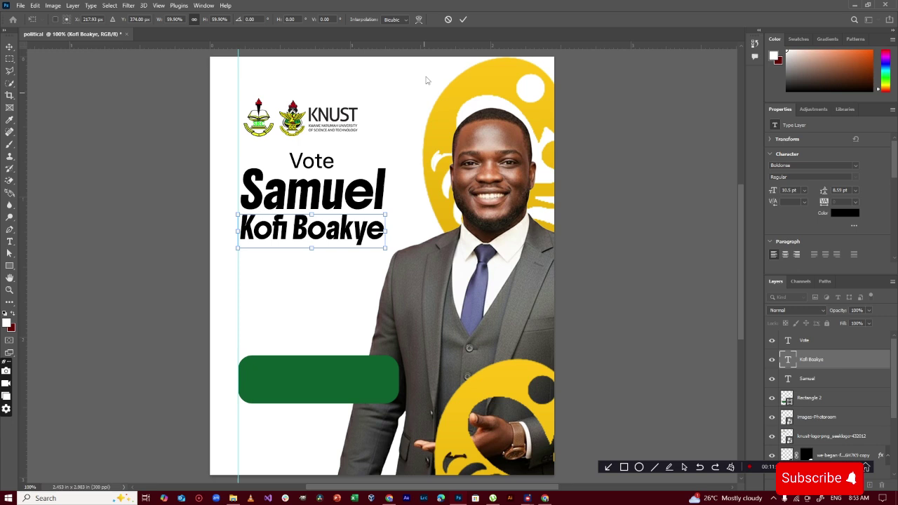
pyautogui.click(464, 19)
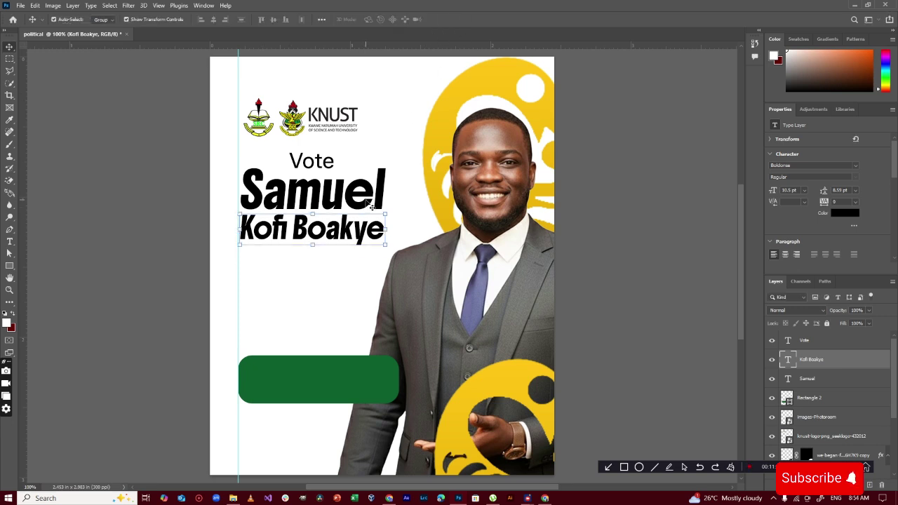
pyautogui.press('Up')
pyautogui.press('Up')
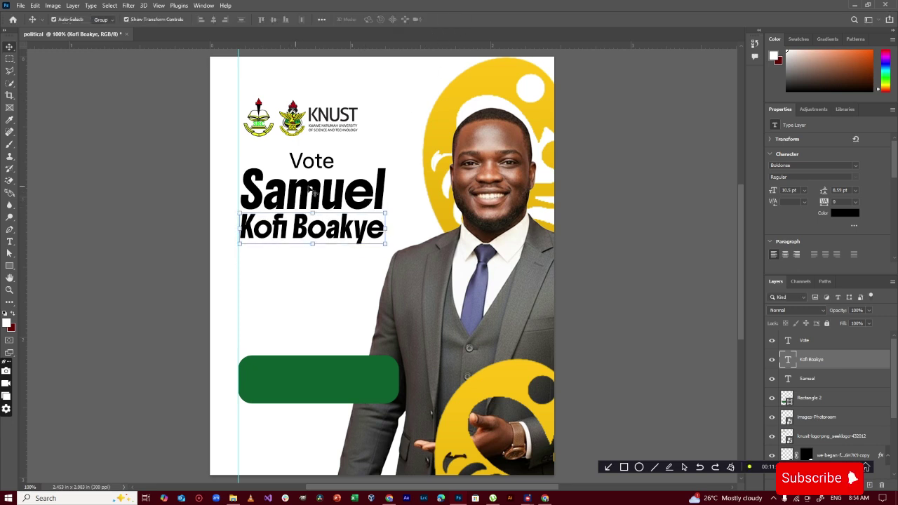
pyautogui.press('ctrl')
pyautogui.keyDown('shift'); pyautogui.click(383, 191); pyautogui.keyUp('shift')
pyautogui.moveTo(383, 192); pyautogui.dragTo(381, 203)
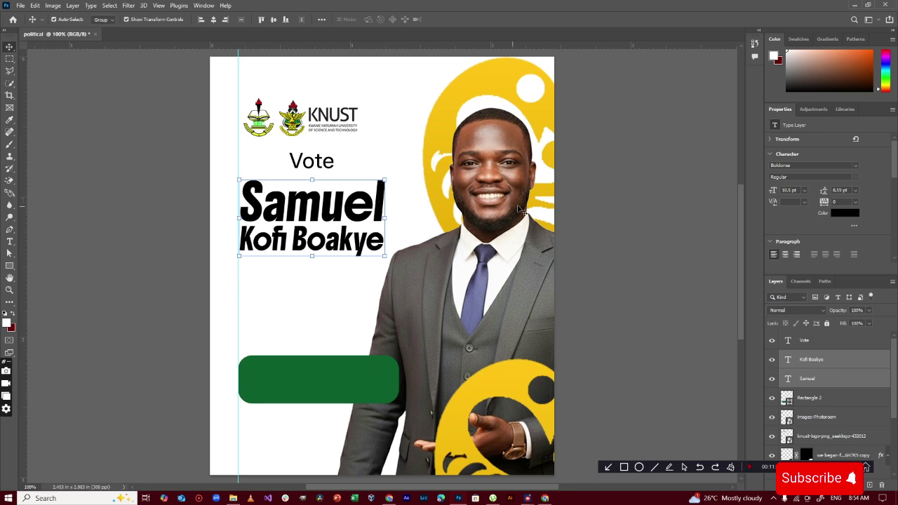
pyautogui.moveTo(325, 161); pyautogui.dragTo(318, 174)
# Restyle 'Vote' as SemiBold in the red sampled from the emblem's torch
pyautogui.doubleClick(318, 173)
pyautogui.click(205, 20)
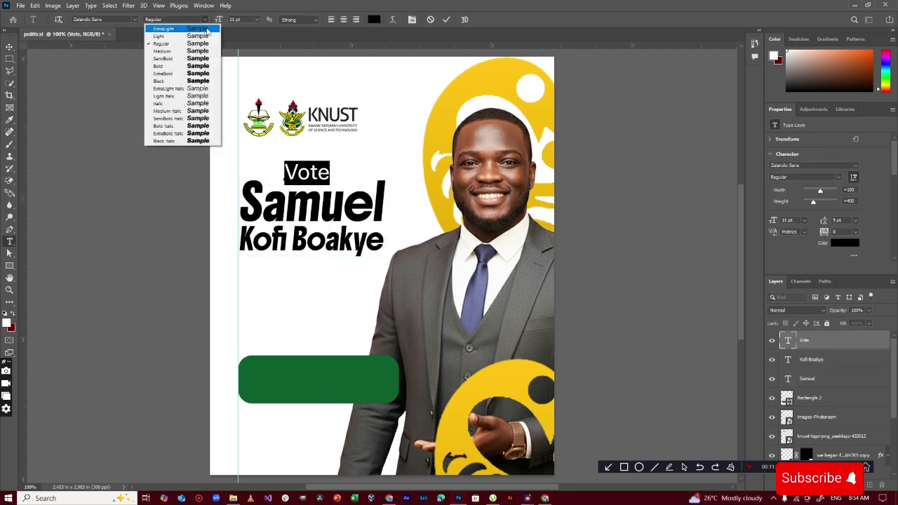
pyautogui.click(210, 61)
pyautogui.click(374, 19)
pyautogui.click(294, 105)
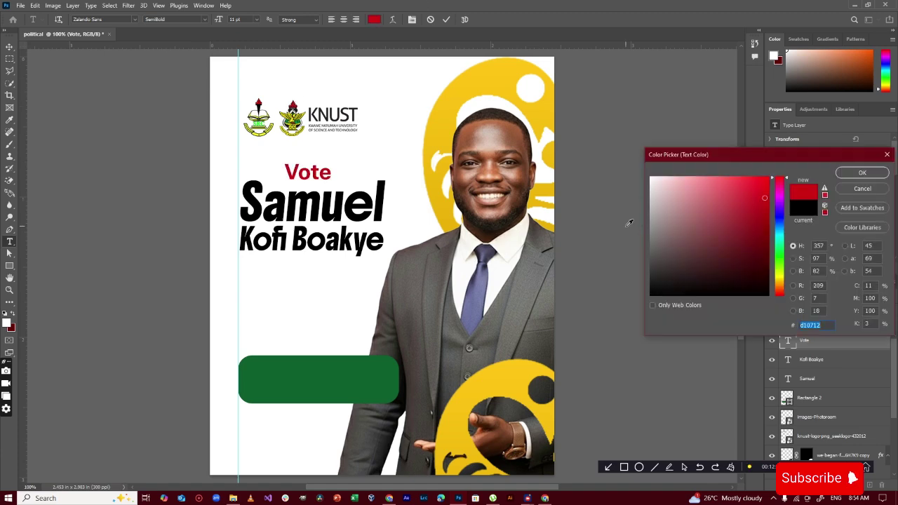
pyautogui.click(863, 174)
pyautogui.click(447, 19)
# Enlarge 'Vote' to about 134% and move it above the name
pyautogui.press('v')
pyautogui.hotkey('ctrl', 't')
pyautogui.moveTo(318, 173); pyautogui.dragTo(358, 196)
pyautogui.moveTo(340, 181); pyautogui.dragTo(294, 233)
# Tighten the tracking of 'Vote' to -40
pyautogui.press('Return')
pyautogui.doubleClick(324, 177)
pyautogui.click(838, 232)
pyautogui.scroll(-2, 838, 231)
pyautogui.click(447, 19)
# Select 'Vote' and both name lines together and scale the block slightly larger
pyautogui.press('v')
pyautogui.click(161, 270)
pyautogui.click(291, 385)
pyautogui.moveTo(385, 258); pyautogui.dragTo(399, 265)
pyautogui.moveTo(357, 216); pyautogui.dragTo(357, 226)
pyautogui.moveTo(398, 275); pyautogui.dragTo(390, 269)
# Duplicate the green bar into a second badge just below the candidate's name
pyautogui.click(463, 20)
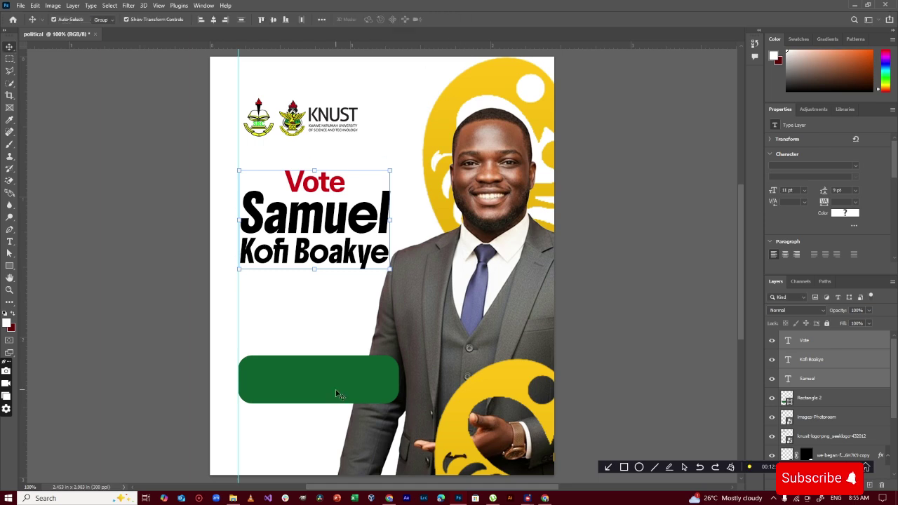
pyautogui.moveTo(336, 394); pyautogui.dragTo(337, 303)
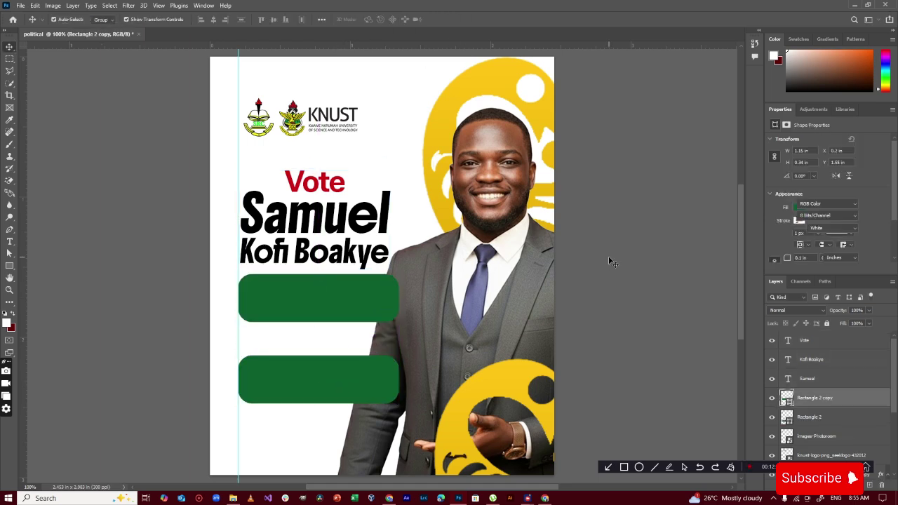
pyautogui.click(583, 270)
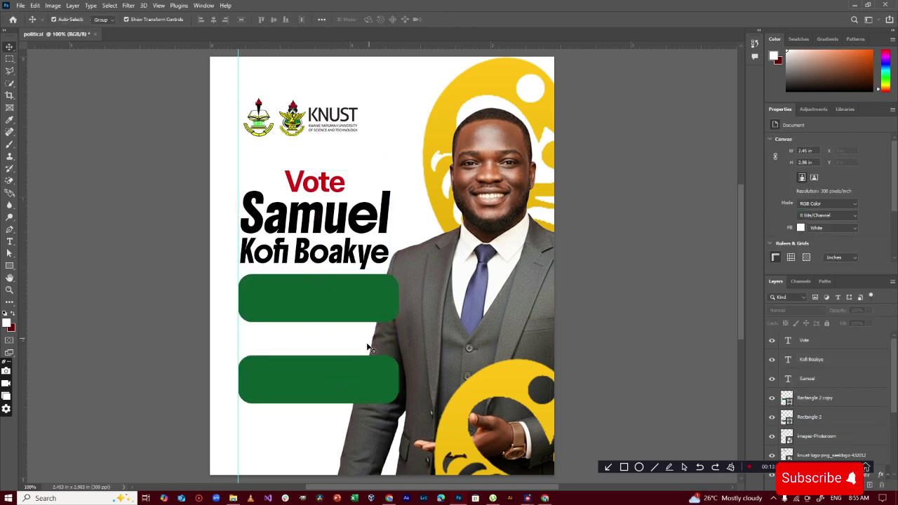
pyautogui.click(347, 379)
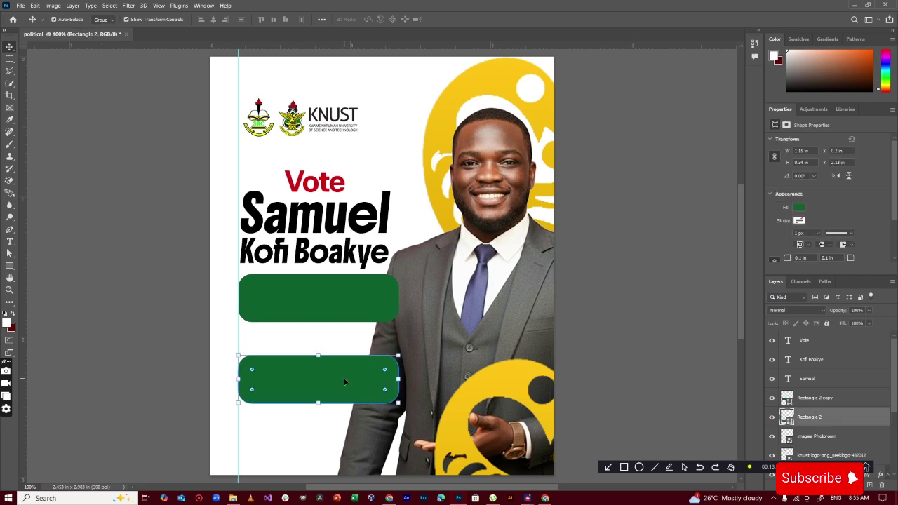
# Nudge 'Vote' down and back up to fine-tune its position
pyautogui.click(330, 174)
pyautogui.press('Down')
pyautogui.press('Down')
pyautogui.press('Down')
pyautogui.press('Down')
pyautogui.press('Down')
pyautogui.press('Down')
pyautogui.press('Down')
pyautogui.press('Down')
pyautogui.press('Down')
pyautogui.press('Down')
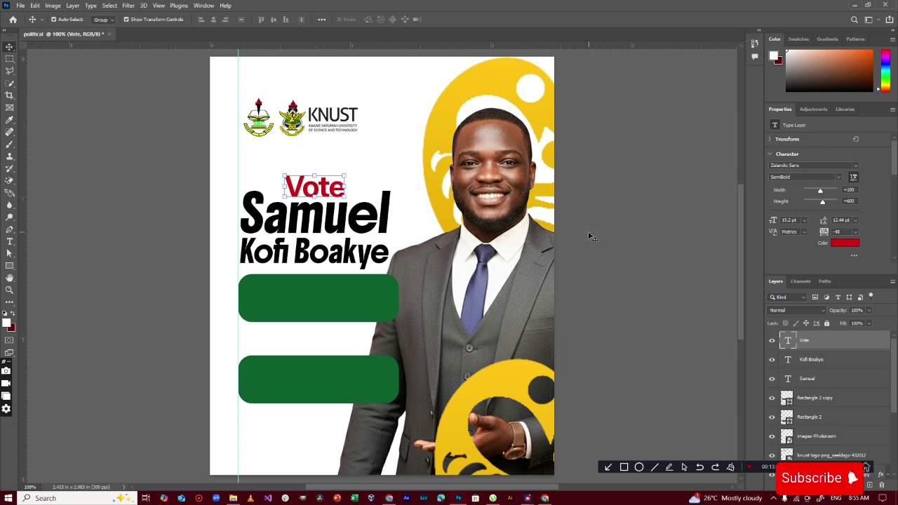
pyautogui.press('Up')
pyautogui.press('Up')
pyautogui.press('Up')
pyautogui.press('Up')
pyautogui.press('Up')
pyautogui.press('Up')
pyautogui.press('Up')
pyautogui.press('Up')
pyautogui.press('Up')
pyautogui.press('Up')
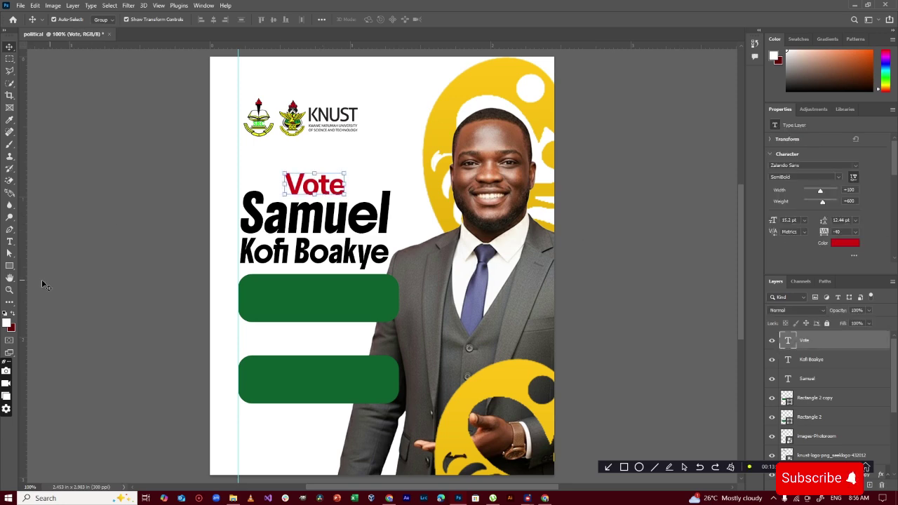
# Draw an underline path beneath 'Vote' with no fill and a 3 px black stroke
pyautogui.press('p')
pyautogui.click(288, 198)
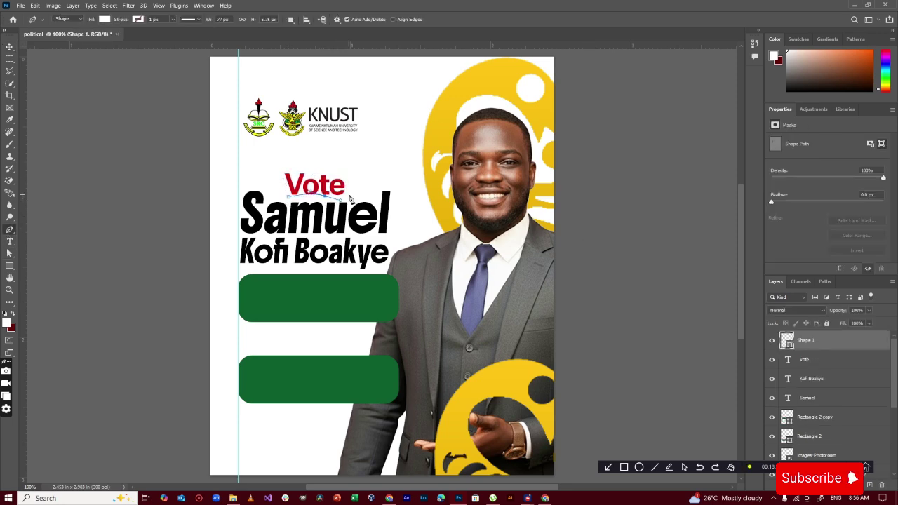
pyautogui.click(351, 199)
pyautogui.click(104, 20)
pyautogui.click(50, 37)
pyautogui.click(136, 20)
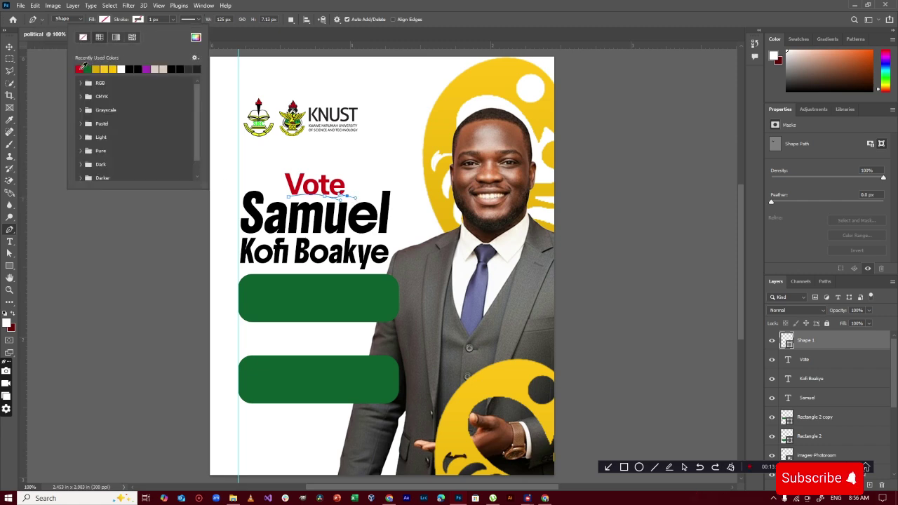
pyautogui.click(79, 69)
pyautogui.moveTo(121, 20); pyautogui.dragTo(123, 21)
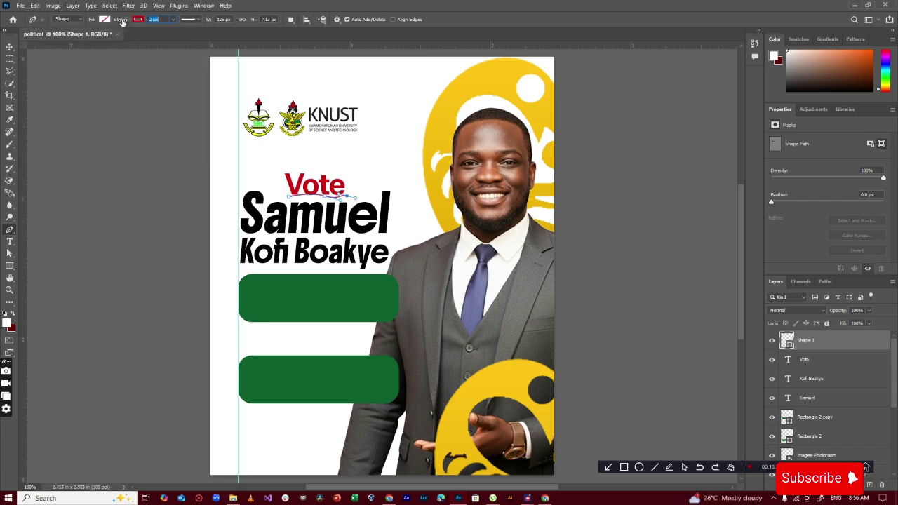
pyautogui.click(137, 19)
pyautogui.click(132, 66)
# Shift 'Vote' slightly up, then a few pixels down
pyautogui.click(9, 47)
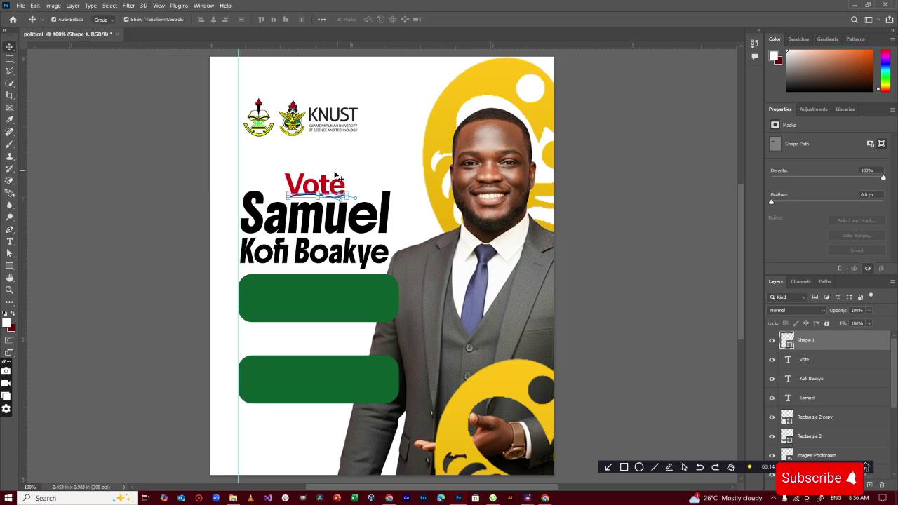
pyautogui.moveTo(322, 180); pyautogui.dragTo(325, 179)
pyautogui.press('Down')
pyautogui.press('Down')
pyautogui.press('Down')
pyautogui.press('Down')
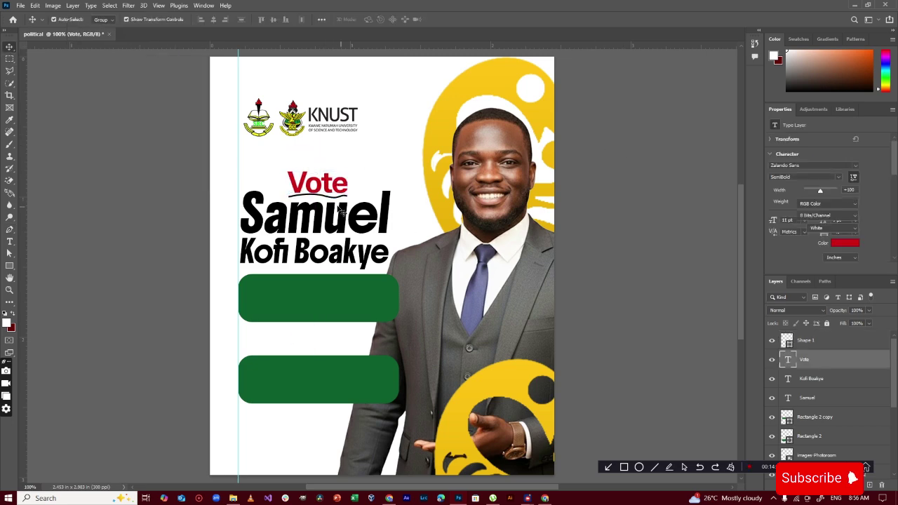
# Give the underline a Color Overlay using yellow sampled from the poster graphic
pyautogui.click(814, 341)
pyautogui.doubleClick(863, 347)
pyautogui.moveTo(497, 113); pyautogui.dragTo(705, 54)
pyautogui.click(651, 185)
pyautogui.click(849, 92)
pyautogui.click(492, 79)
pyautogui.click(492, 195)
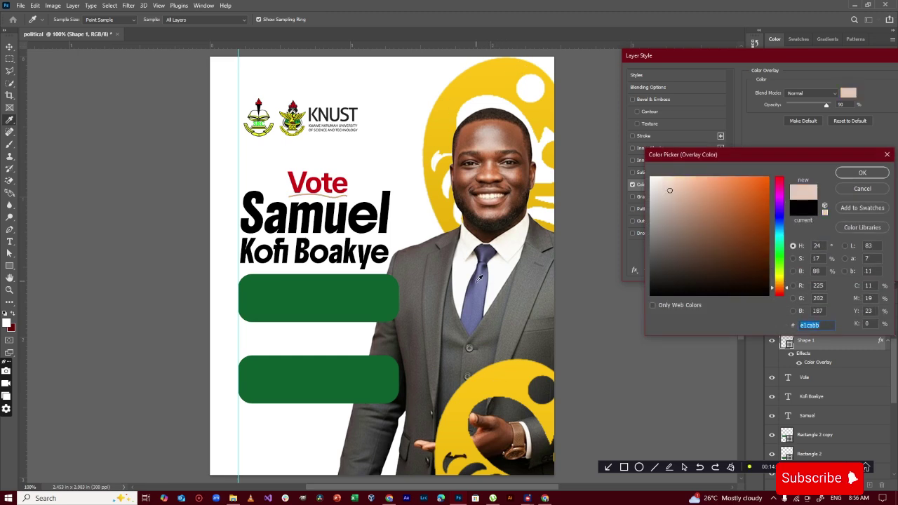
pyautogui.click(481, 268)
pyautogui.click(503, 79)
pyautogui.press('Return')
pyautogui.press('Return')
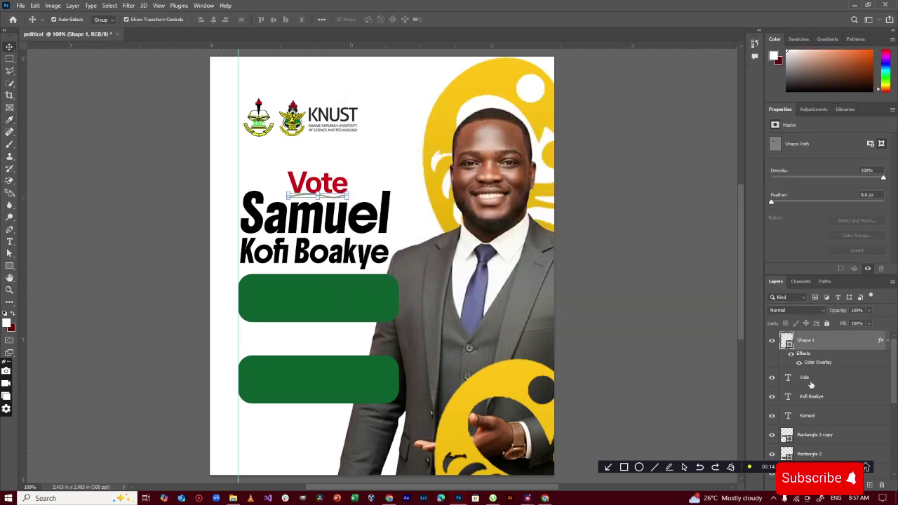
# Hide the underline shape and nudge 'Vote' down slightly
pyautogui.click(772, 341)
pyautogui.click(812, 378)
pyautogui.press('Down')
pyautogui.press('Down')
pyautogui.press('Down')
pyautogui.press('Down')
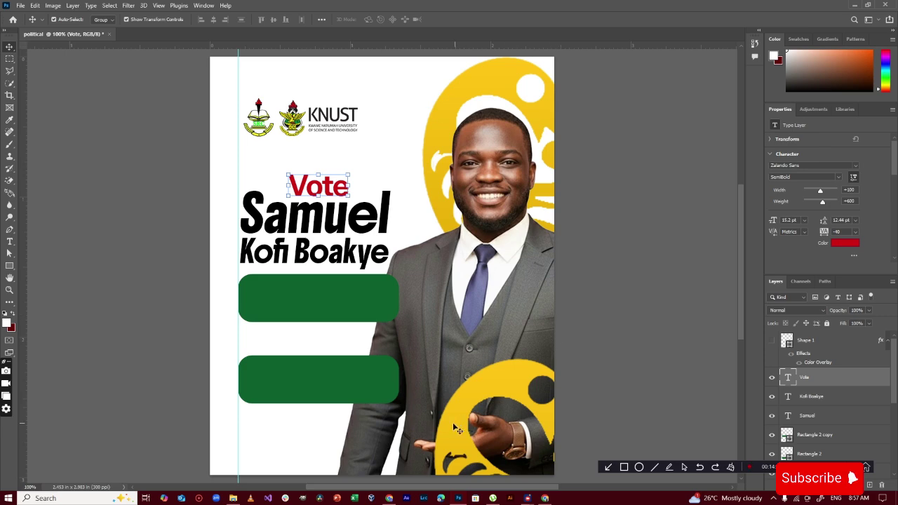
pyautogui.rightClick(9, 266)
# Draw a white rectangle over the candidate's chest
pyautogui.click(49, 267)
pyautogui.moveTo(416, 268); pyautogui.dragTo(523, 320)
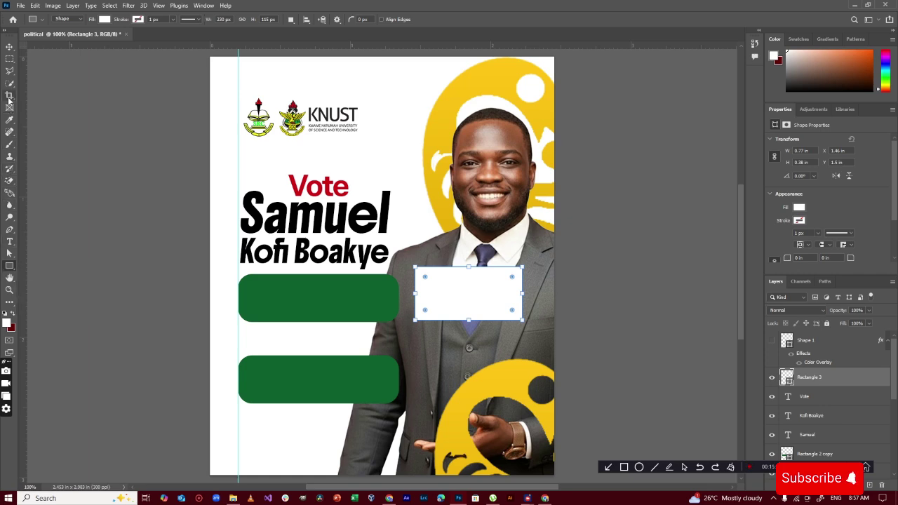
pyautogui.click(9, 303)
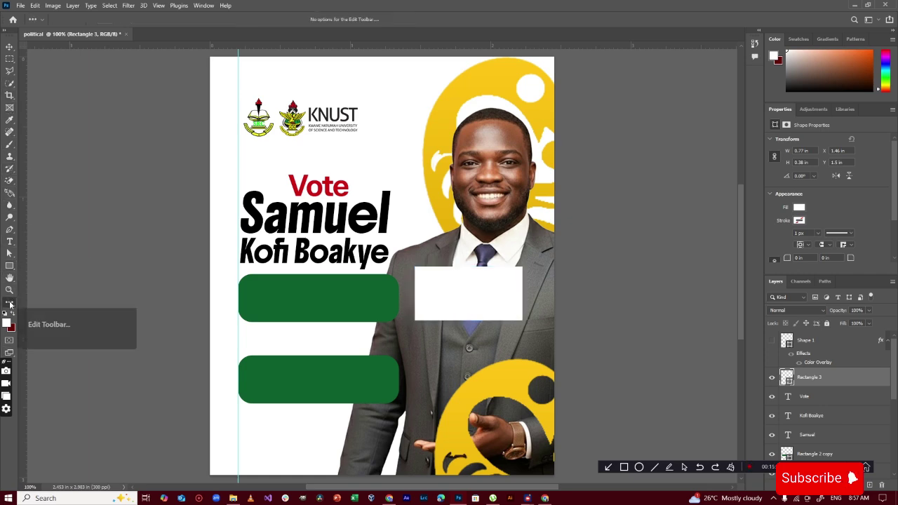
pyautogui.click(39, 320)
pyautogui.scroll(-10, 337, 211)
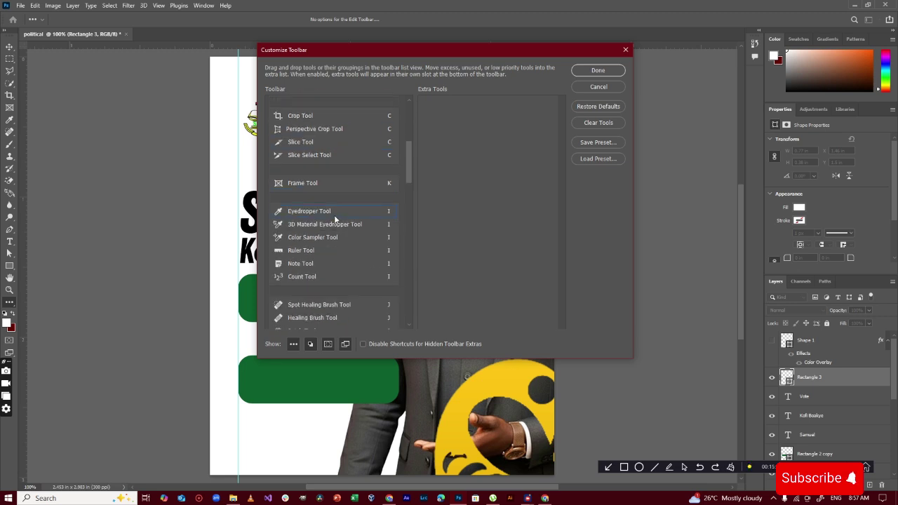
pyautogui.scroll(-5, 335, 220)
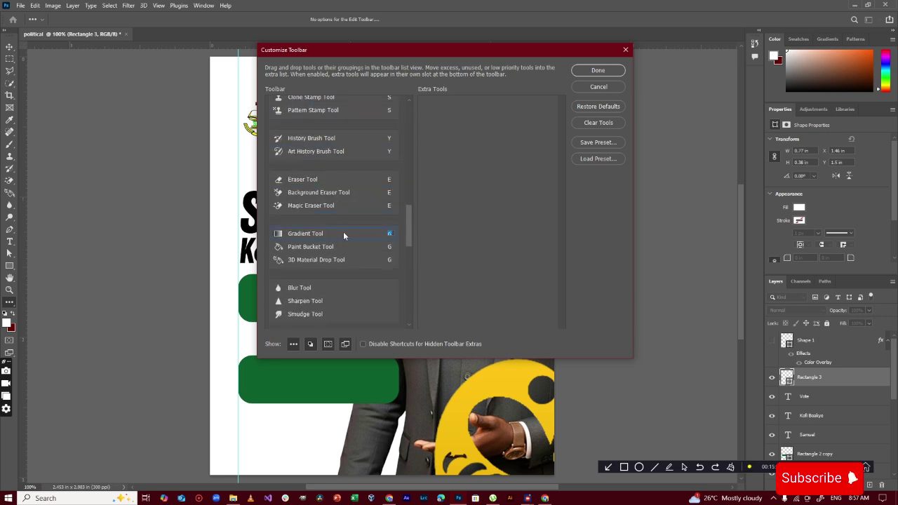
pyautogui.click(602, 87)
# Set up the Gradient tool with a white gradient
pyautogui.press('v')
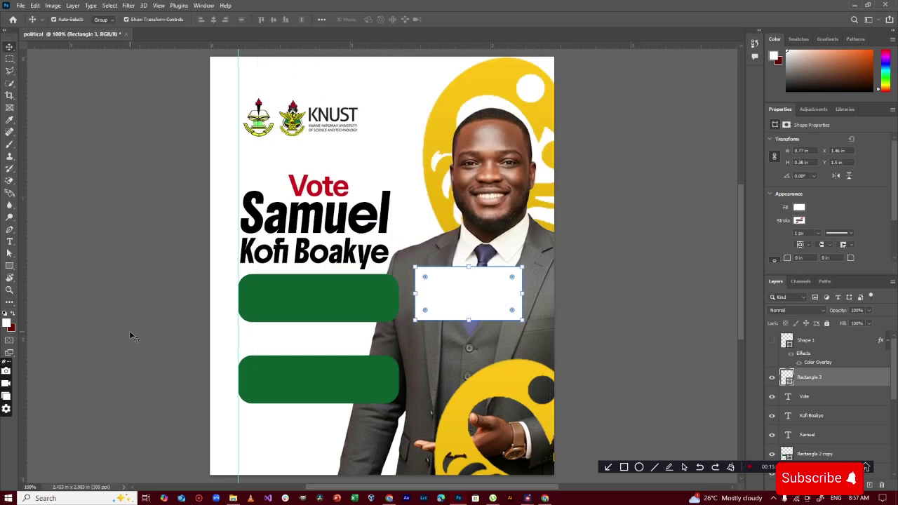
pyautogui.press('g')
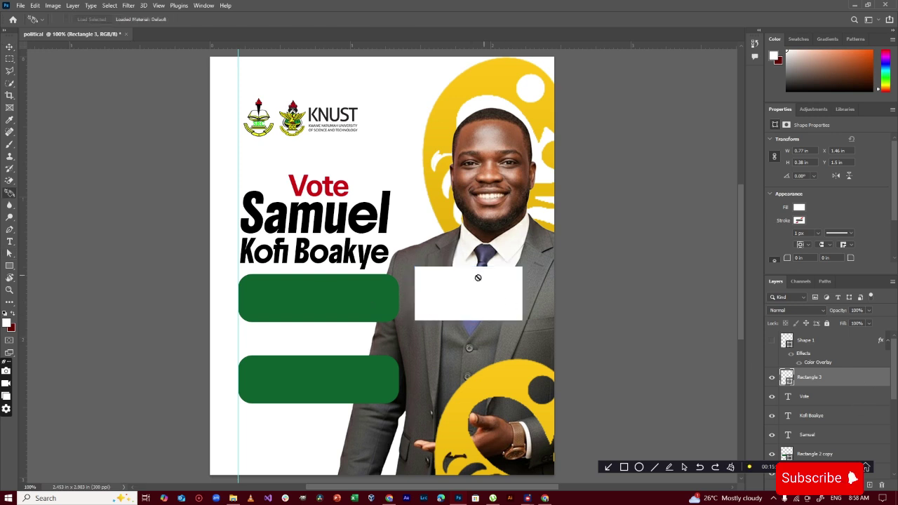
pyautogui.rightClick(10, 193)
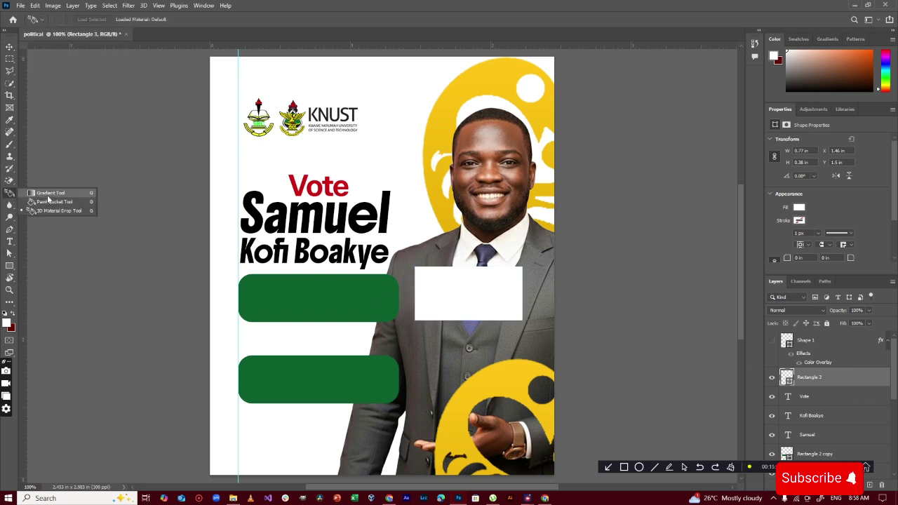
pyautogui.click(42, 198)
pyautogui.click(90, 21)
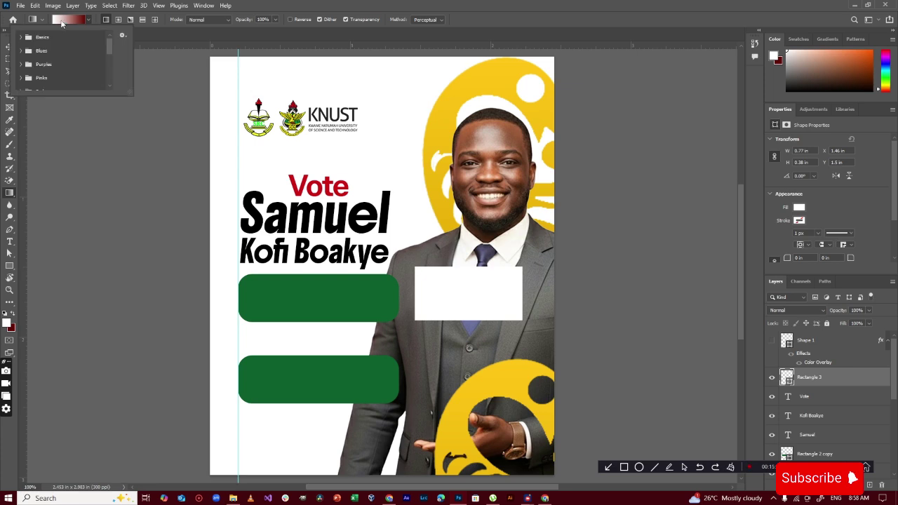
pyautogui.click(64, 21)
pyautogui.click(695, 253)
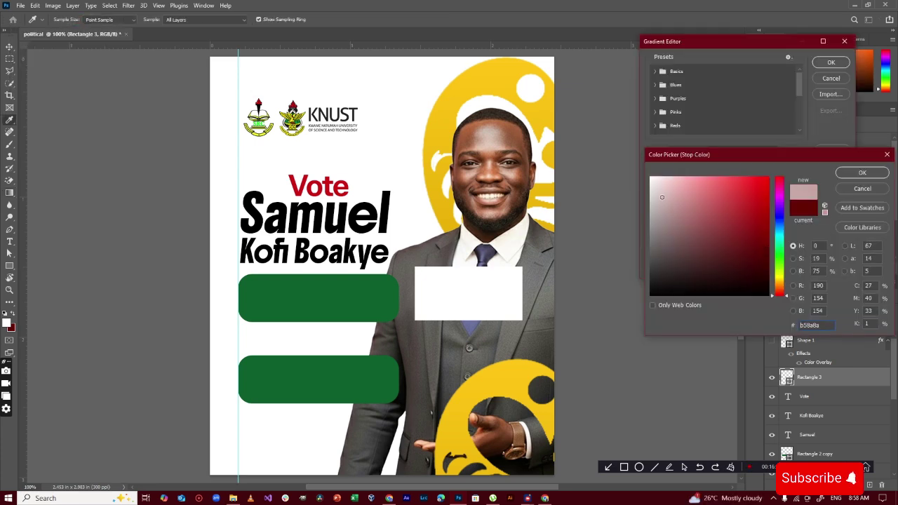
pyautogui.click(653, 176)
pyautogui.click(844, 172)
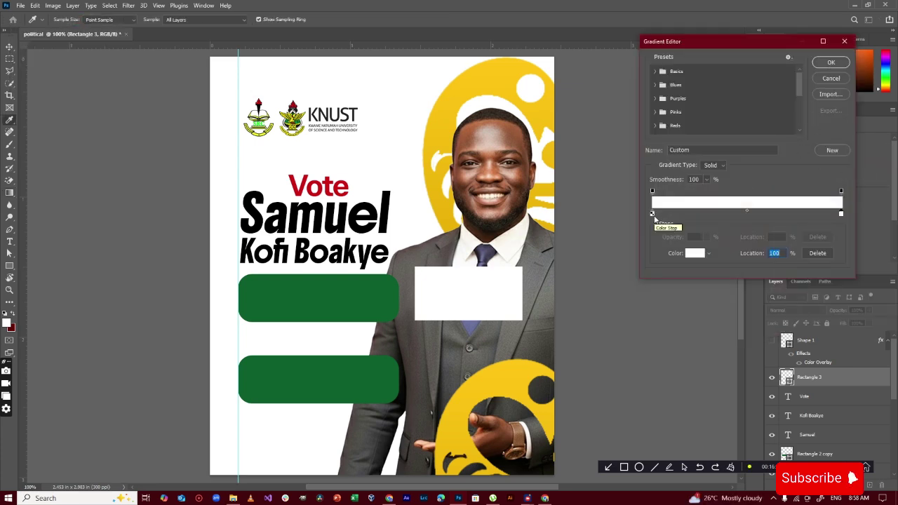
pyautogui.click(832, 63)
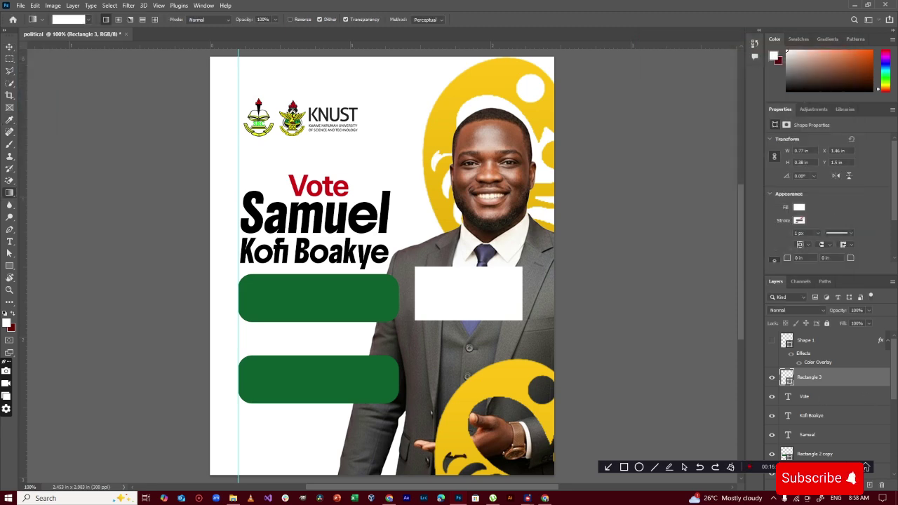
# Mask the rectangle with a rightward fade, tilt it about 9.75° and position it
pyautogui.click(832, 486)
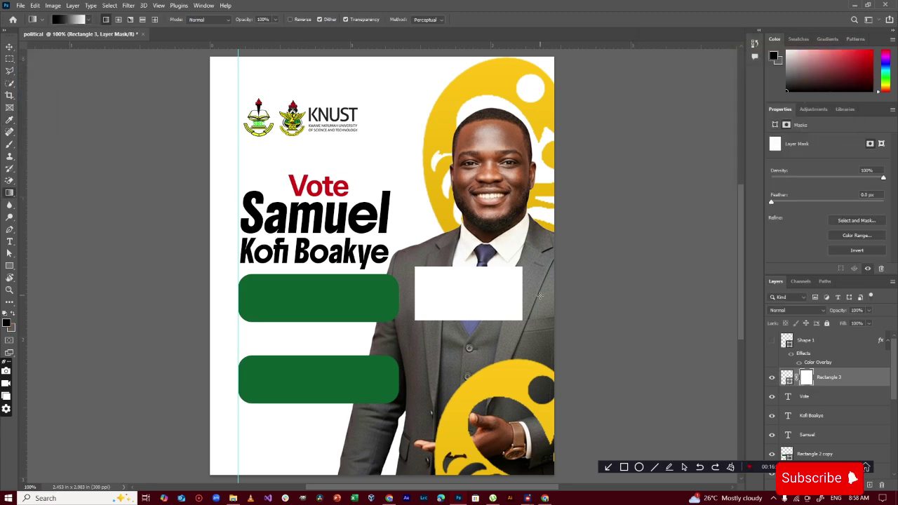
pyautogui.moveTo(546, 296); pyautogui.dragTo(341, 303)
pyautogui.press('v')
pyautogui.moveTo(439, 297); pyautogui.dragTo(315, 303)
pyautogui.moveTo(413, 267); pyautogui.dragTo(422, 277)
pyautogui.moveTo(346, 290); pyautogui.dragTo(386, 294)
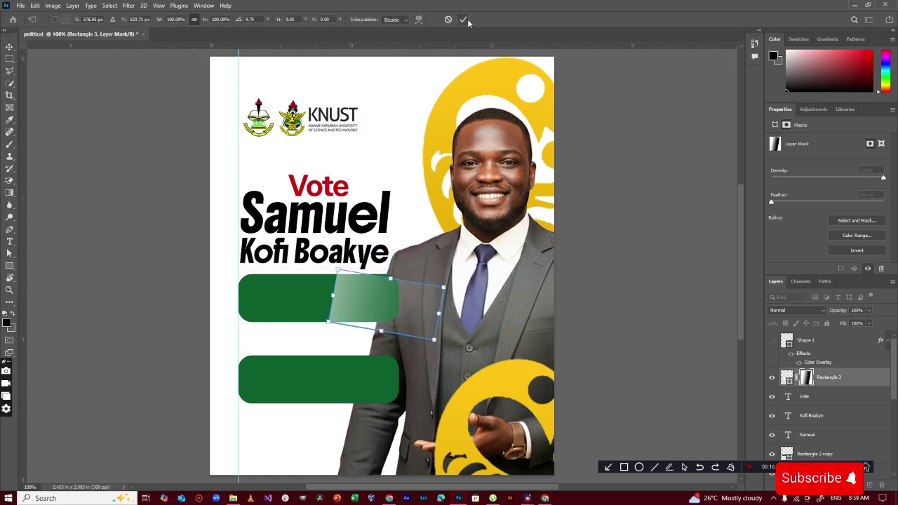
pyautogui.click(467, 21)
# Move the highlight above the upper green bar and clip it inside the bar
pyautogui.click(280, 300)
pyautogui.moveTo(253, 288); pyautogui.dragTo(254, 288)
pyautogui.click(364, 301)
pyautogui.moveTo(828, 378); pyautogui.dragTo(828, 444)
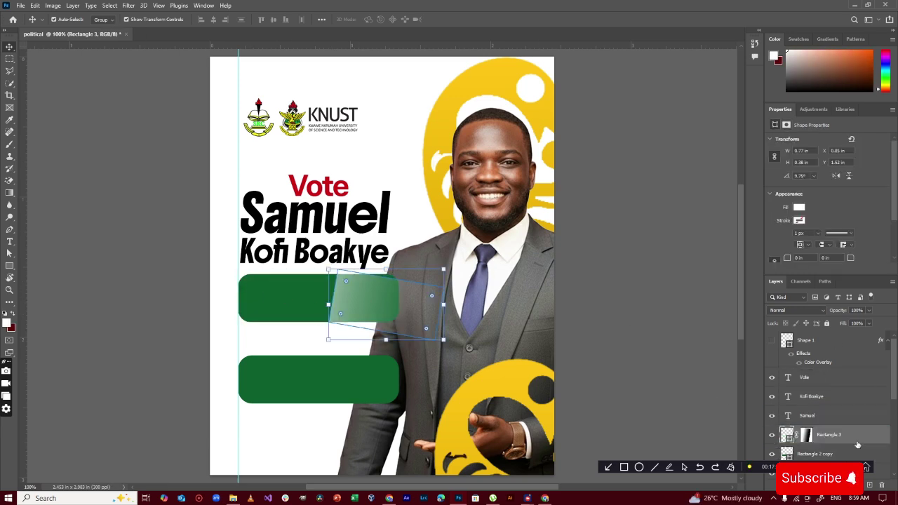
pyautogui.rightClick(835, 435)
pyautogui.click(828, 223)
pyautogui.moveTo(370, 295); pyautogui.dragTo(260, 294)
pyautogui.click(365, 336)
pyautogui.click(366, 299)
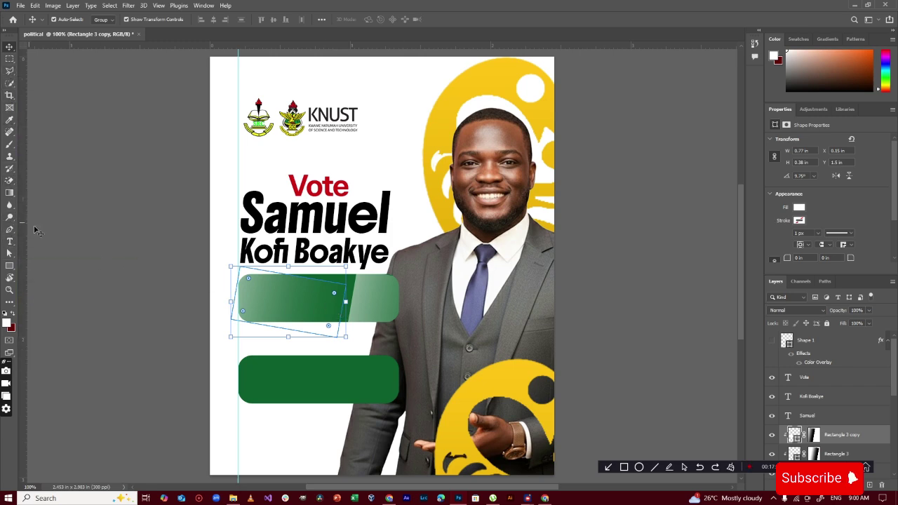
# Redraw the copied highlight's gradient mask fade and rotate the mask about -6°
pyautogui.click(9, 193)
pyautogui.scroll(-3, 848, 407)
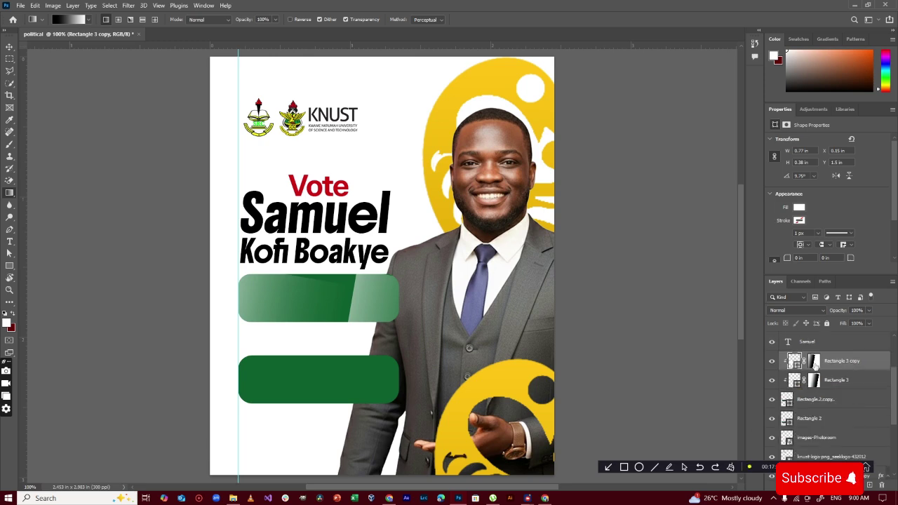
pyautogui.click(814, 362)
pyautogui.moveTo(361, 318); pyautogui.dragTo(238, 285)
pyautogui.moveTo(309, 295); pyautogui.dragTo(164, 274)
pyautogui.moveTo(337, 308); pyautogui.dragTo(21, 269)
pyautogui.click(9, 47)
pyautogui.moveTo(364, 277); pyautogui.dragTo(361, 271)
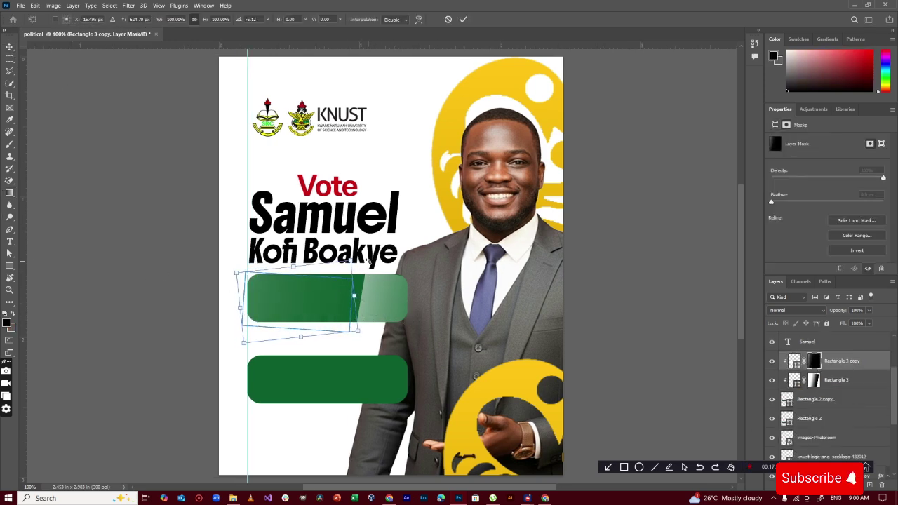
pyautogui.moveTo(308, 296); pyautogui.dragTo(300, 293)
pyautogui.press('Return')
# Lower the first highlight's opacity to 67%, then make it fainter still
pyautogui.click(390, 303)
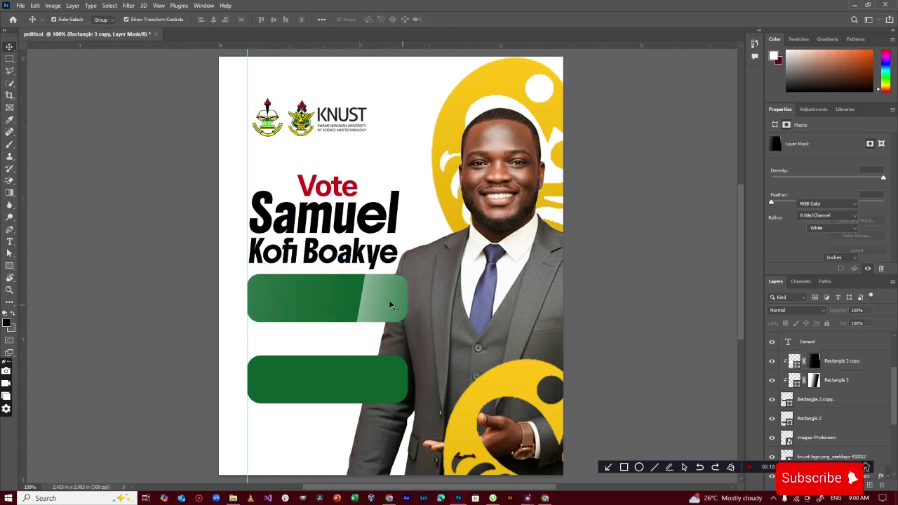
pyautogui.press('6')
pyautogui.press('7')
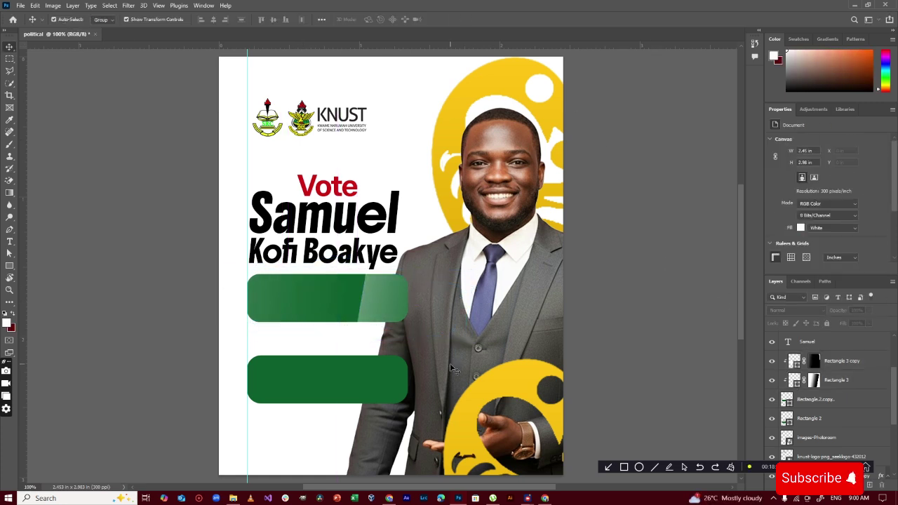
pyautogui.moveTo(870, 311); pyautogui.dragTo(857, 322)
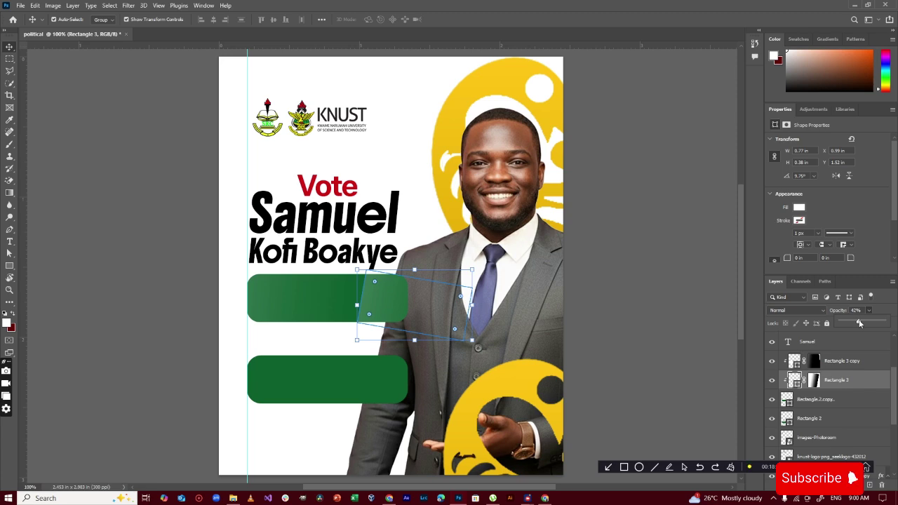
pyautogui.click(567, 320)
# Draw a thin bar across the green badge and fill it with Vote's red
pyautogui.press('u')
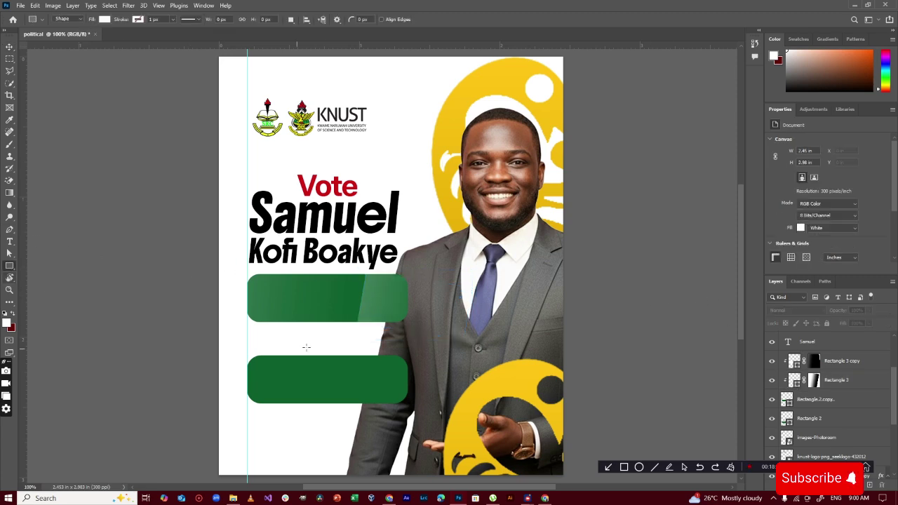
pyautogui.moveTo(270, 310); pyautogui.dragTo(344, 315)
pyautogui.press('v')
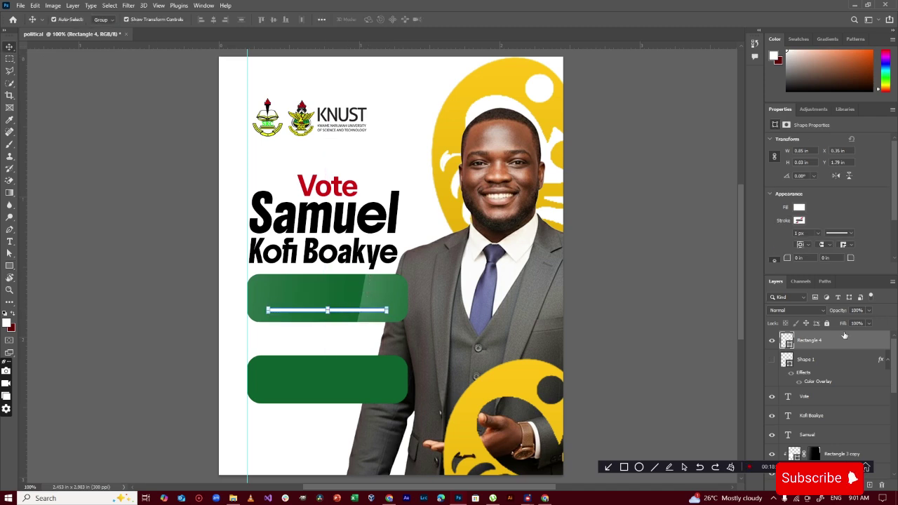
pyautogui.doubleClick(788, 342)
pyautogui.click(340, 184)
# Duplicate the bar to the right and recolour the copy yellow from the background symbol
pyautogui.moveTo(351, 307); pyautogui.dragTo(363, 307)
pyautogui.doubleClick(788, 342)
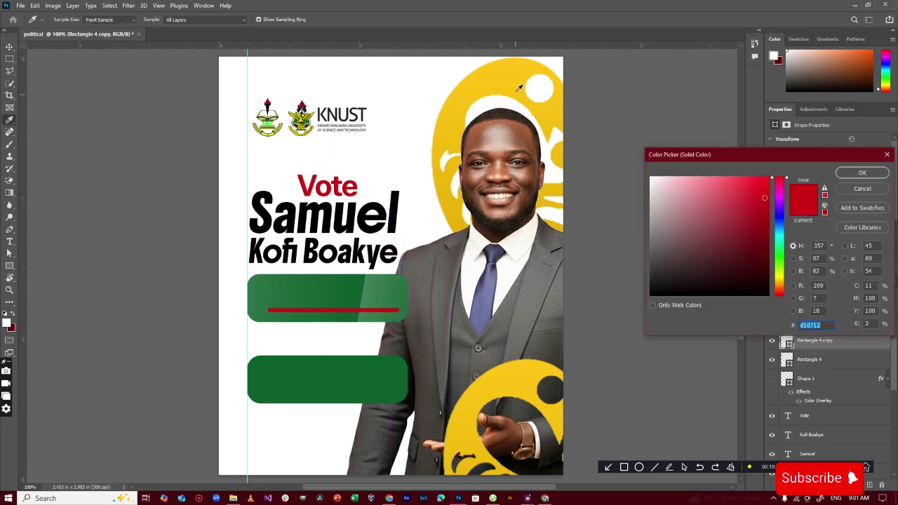
pyautogui.click(518, 89)
pyautogui.click(870, 173)
pyautogui.scroll(10, 383, 321)
pyautogui.moveTo(423, 298); pyautogui.dragTo(274, 297)
pyautogui.hotkey('ctrl', 'z')
# Add near-black and green bar copies to continue the stripe
pyautogui.click(464, 19)
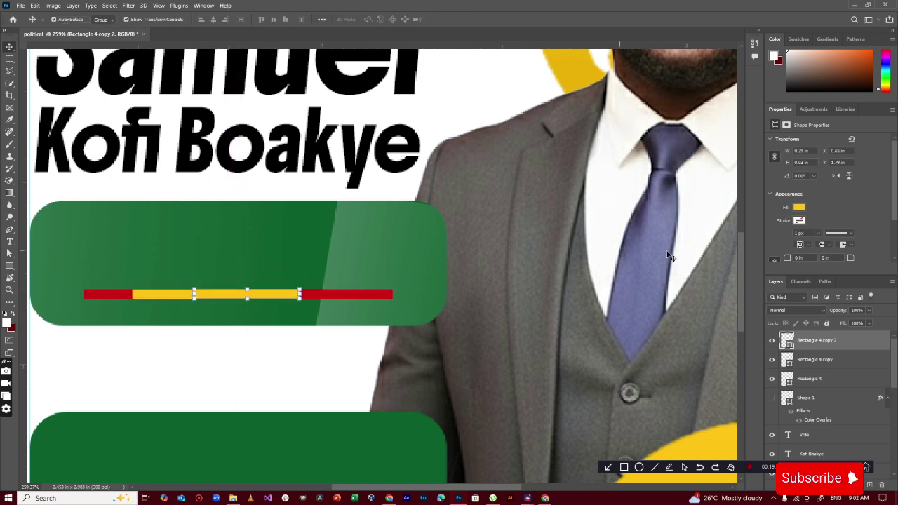
pyautogui.doubleClick(793, 348)
pyautogui.moveTo(667, 280); pyautogui.dragTo(635, 285)
pyautogui.click(842, 174)
pyautogui.moveTo(265, 298); pyautogui.dragTo(322, 300)
pyautogui.doubleClick(790, 344)
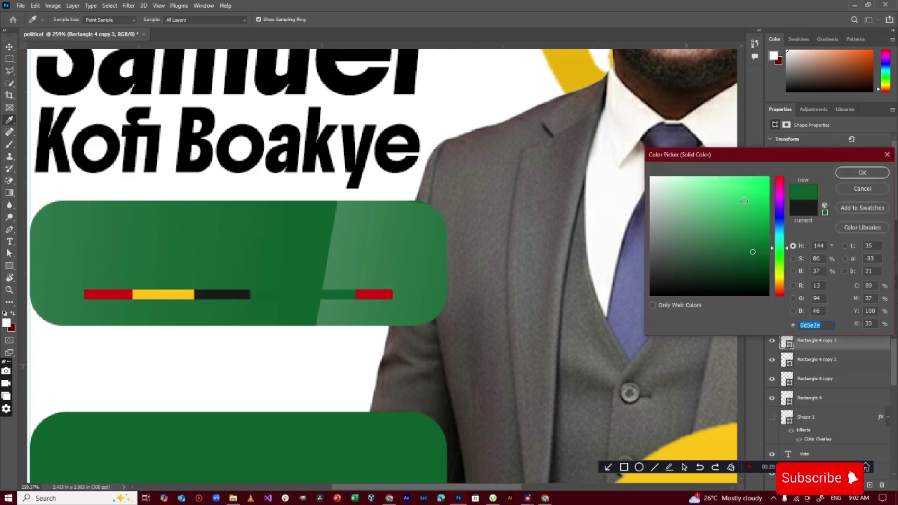
pyautogui.click(761, 228)
pyautogui.click(863, 173)
# Add a narrowed final bar at the stripe's end in darker green
pyautogui.moveTo(319, 299); pyautogui.dragTo(356, 296)
pyautogui.moveTo(296, 298); pyautogui.dragTo(297, 298)
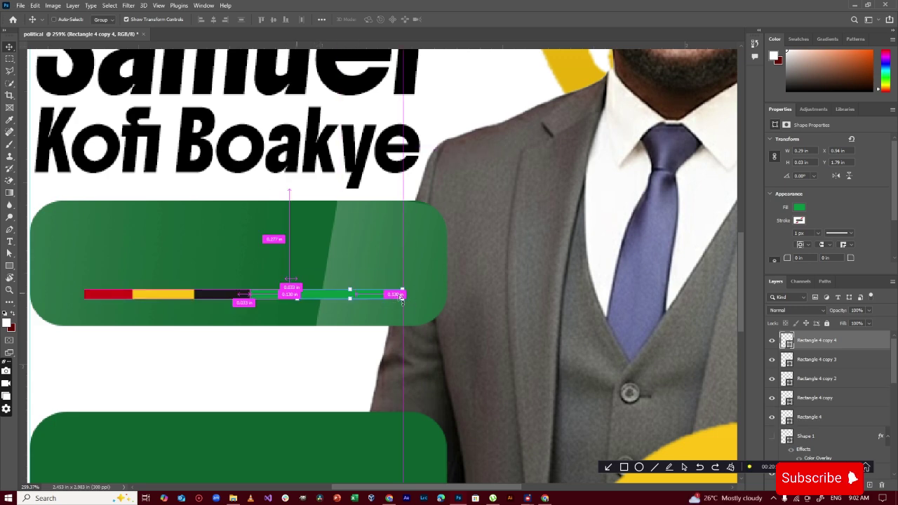
pyautogui.moveTo(402, 296); pyautogui.dragTo(390, 296)
pyautogui.moveTo(298, 296); pyautogui.dragTo(314, 295)
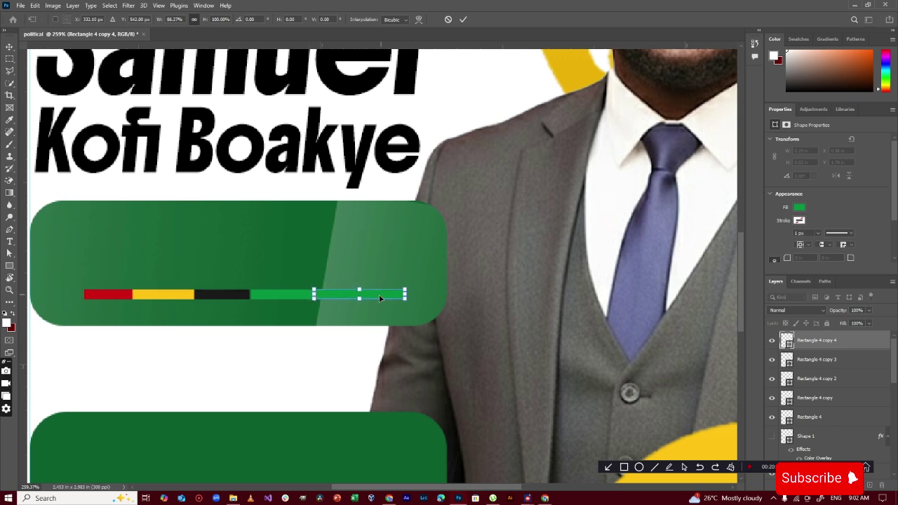
pyautogui.moveTo(383, 298); pyautogui.dragTo(369, 296)
pyautogui.click(462, 21)
pyautogui.doubleClick(789, 343)
pyautogui.click(766, 255)
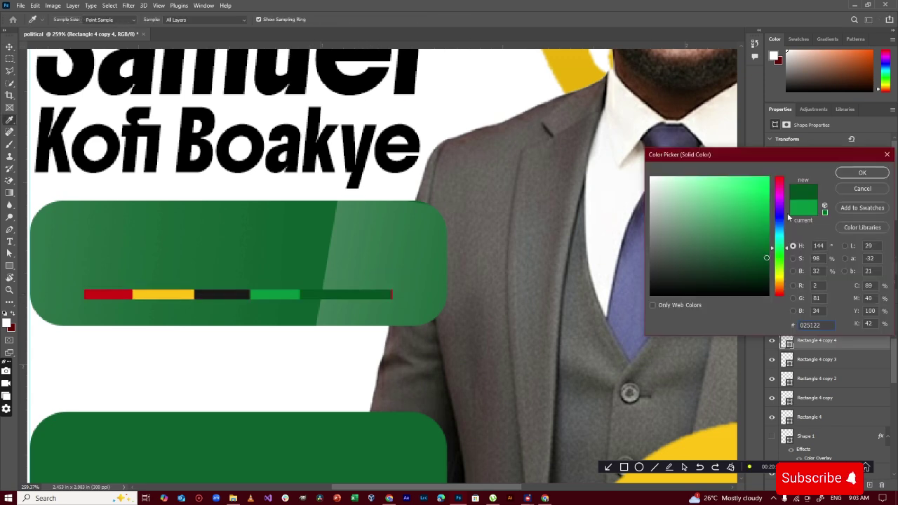
pyautogui.click(863, 173)
pyautogui.click(503, 279)
# Duplicate the Vote text onto the green badge and recolour it white
pyautogui.scroll(-6, 373, 306)
pyautogui.click(329, 342)
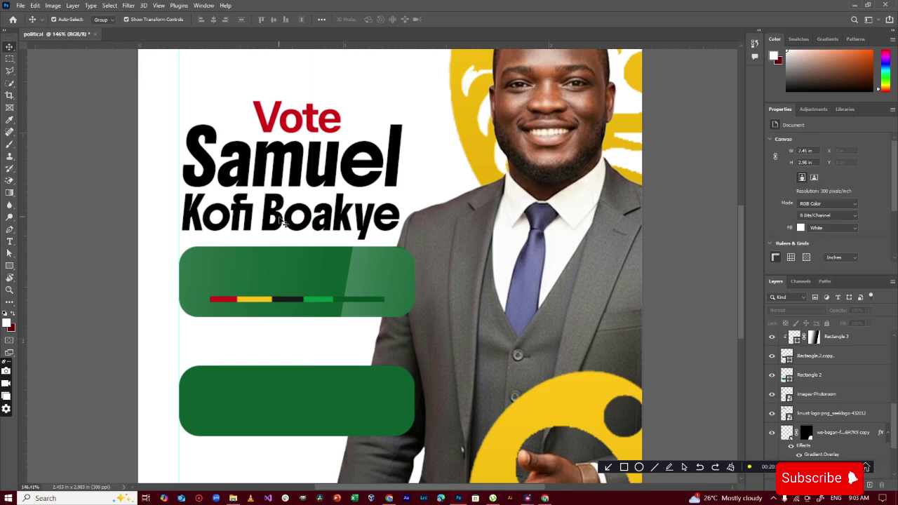
pyautogui.click(321, 125)
pyautogui.keyDown('alt'); pyautogui.moveTo(320, 125); pyautogui.dragTo(292, 289); pyautogui.keyUp('alt')
pyautogui.doubleClick(293, 288)
pyautogui.click(374, 20)
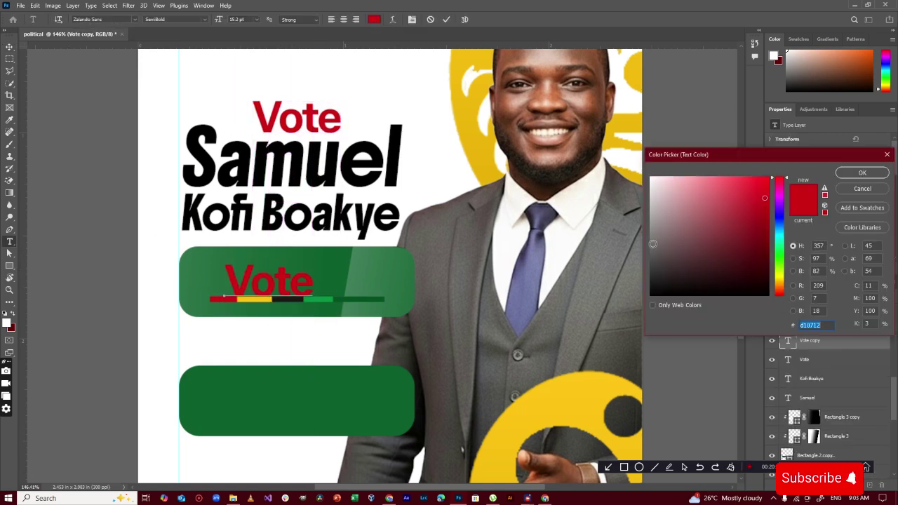
pyautogui.moveTo(656, 211); pyautogui.dragTo(609, 146)
pyautogui.click(864, 174)
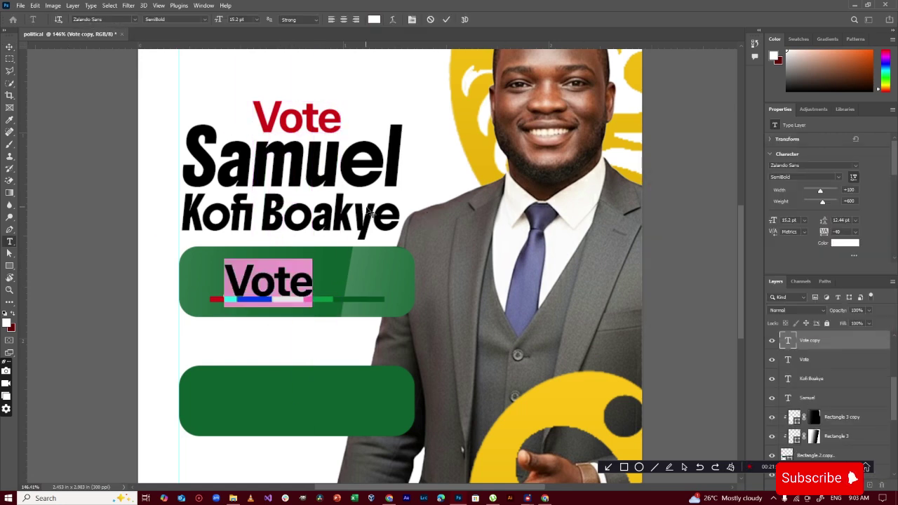
pyautogui.click(207, 19)
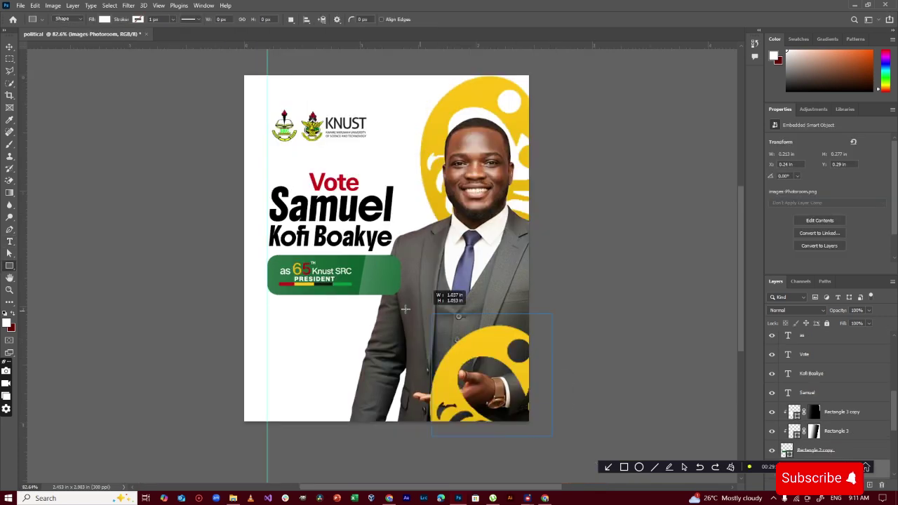
# Draw a rectangle across the poster's bottom, tilt it about -7°, and place it behind the portrait
pyautogui.moveTo(406, 309); pyautogui.dragTo(229, 319)
pyautogui.hotkey('ctrl', 't')
pyautogui.moveTo(564, 315); pyautogui.dragTo(555, 294)
pyautogui.moveTo(559, 414); pyautogui.dragTo(574, 419)
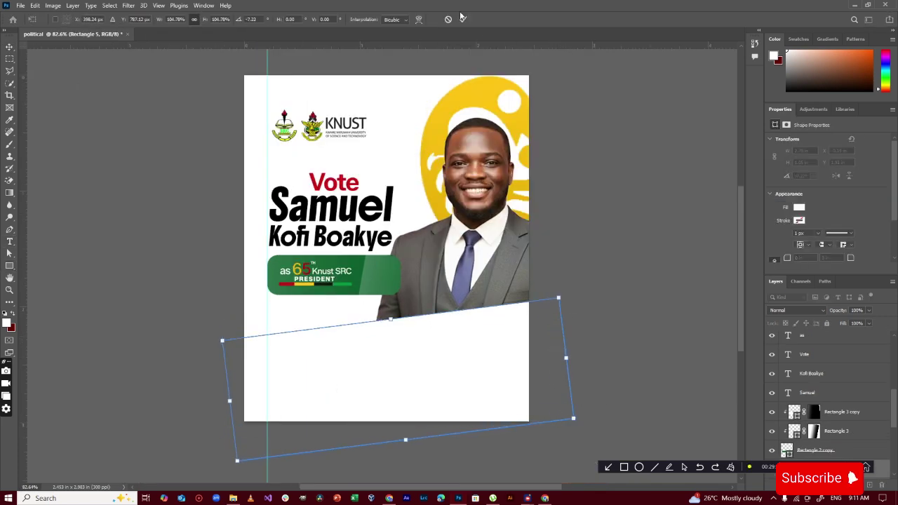
pyautogui.click(461, 17)
pyautogui.moveTo(857, 398)
pyautogui.mouseDown()
pyautogui.moveTo(858, 459)
pyautogui.moveTo(857, 393)
pyautogui.mouseUp()
# Fill the bottom band dark grey and lower it slightly
pyautogui.doubleClick(789, 398)
pyautogui.click(390, 200)
pyautogui.click(652, 285)
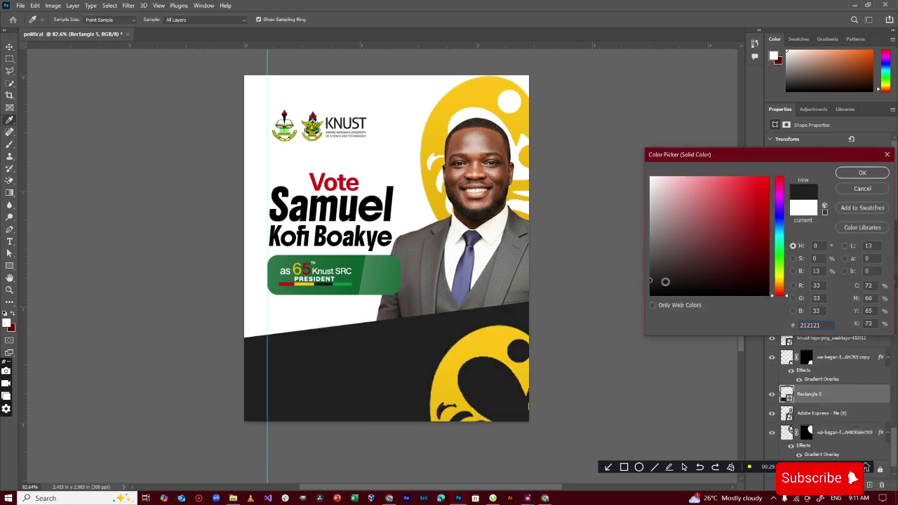
pyautogui.click(863, 173)
pyautogui.moveTo(414, 358); pyautogui.dragTo(414, 380)
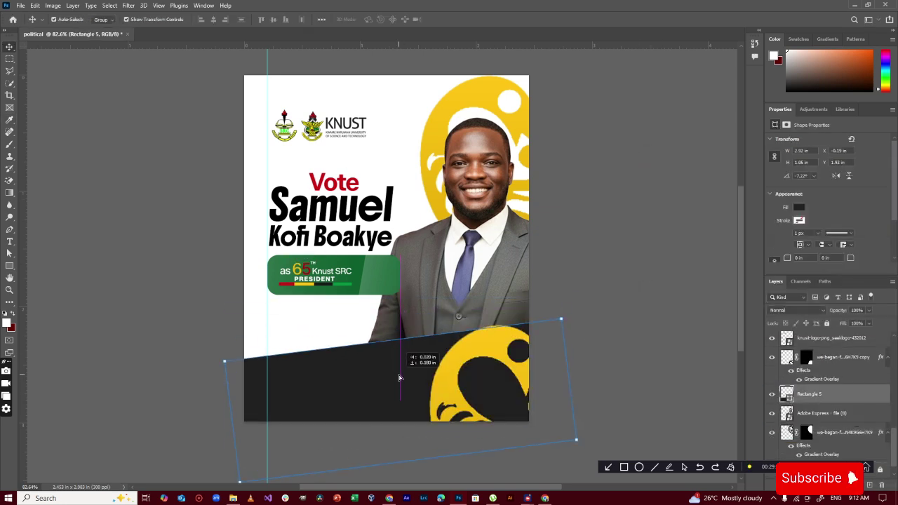
# Move Vote and the name lower, and shrink the headline to about 95% and lower it
pyautogui.click(379, 283)
pyautogui.keyDown('shift'); pyautogui.click(378, 284); pyautogui.keyUp('shift')
pyautogui.moveTo(376, 283); pyautogui.dragTo(374, 291)
pyautogui.hotkey('ctrl', 'z')
pyautogui.moveTo(259, 262); pyautogui.dragTo(376, 301)
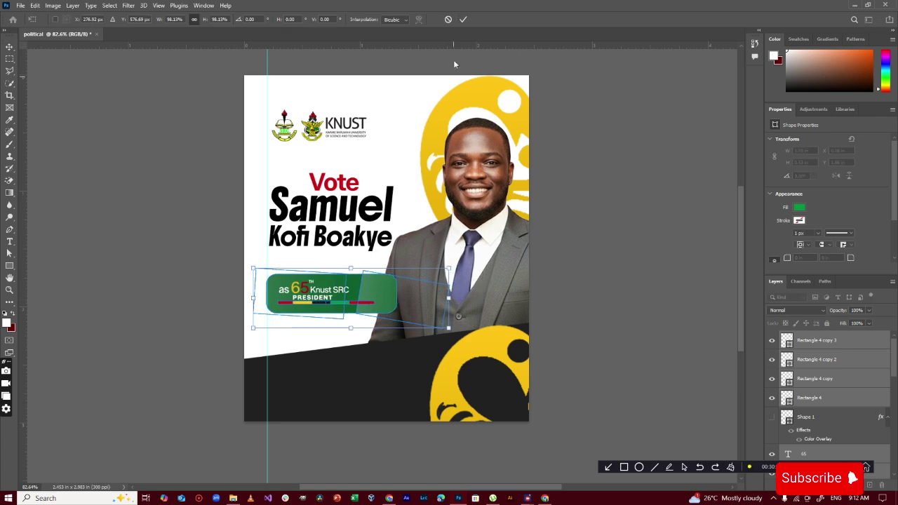
pyautogui.moveTo(336, 184); pyautogui.dragTo(337, 183)
pyautogui.keyDown('shift'); pyautogui.click(373, 242); pyautogui.keyUp('shift')
pyautogui.moveTo(373, 242); pyautogui.dragTo(373, 251)
pyautogui.moveTo(394, 223); pyautogui.dragTo(386, 222)
pyautogui.moveTo(364, 223); pyautogui.dragTo(364, 229)
pyautogui.press('Return')
# Move both logos down slightly, and raise and enlarge the word Vote
pyautogui.click(427, 152)
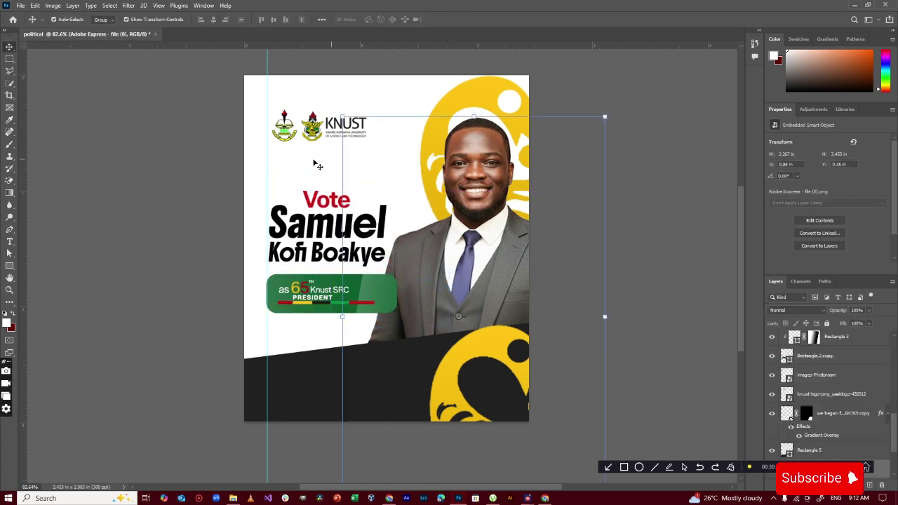
pyautogui.click(286, 128)
pyautogui.keyDown('shift'); pyautogui.click(339, 124); pyautogui.keyUp('shift')
pyautogui.moveTo(339, 124); pyautogui.dragTo(339, 132)
pyautogui.moveTo(333, 200); pyautogui.dragTo(332, 197)
pyautogui.moveTo(327, 186); pyautogui.dragTo(327, 182)
pyautogui.press('Down')
pyautogui.press('Down')
pyautogui.press('Down')
pyautogui.press('Down')
pyautogui.press('Down')
pyautogui.press('Return')
# Copy the badge highlight onto the dark band, enlarged and tilted about -9°
pyautogui.click(376, 295)
pyautogui.moveTo(375, 294); pyautogui.dragTo(321, 388)
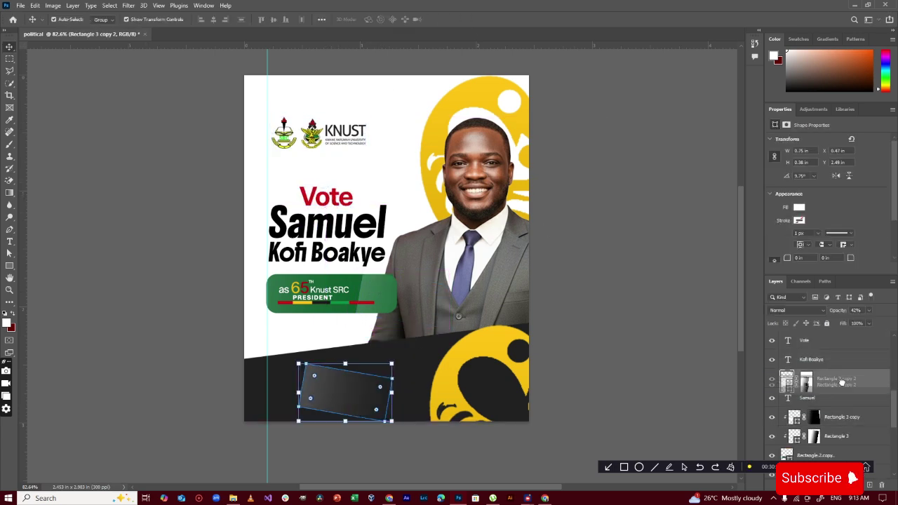
pyautogui.hotkey('ctrl', 't')
pyautogui.moveTo(392, 392); pyautogui.dragTo(403, 397)
pyautogui.moveTo(350, 393); pyautogui.dragTo(466, 411)
pyautogui.moveTo(515, 379); pyautogui.dragTo(540, 398)
pyautogui.moveTo(653, 325); pyautogui.dragTo(640, 307)
pyautogui.moveTo(561, 320); pyautogui.dragTo(538, 293)
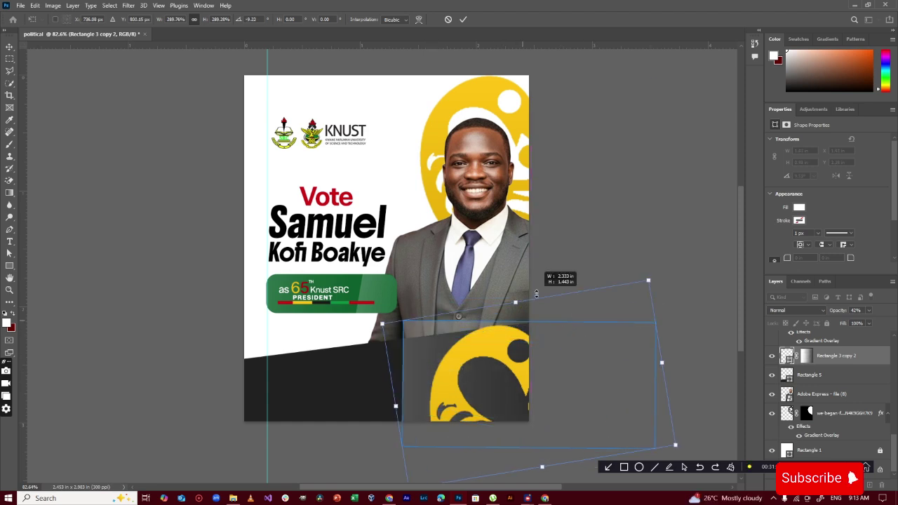
pyautogui.press('Return')
# Clip the highlight inside the dark band, shrink it, and rotate it to 6.63°
pyautogui.rightClick(839, 357)
pyautogui.click(762, 275)
pyautogui.moveTo(663, 316); pyautogui.dragTo(682, 310)
pyautogui.moveTo(429, 360); pyautogui.dragTo(129, 389)
pyautogui.press('Return')
# Narrow the band highlight from its left and copy the yellow symbol up and right
pyautogui.click(622, 141)
pyautogui.click(428, 386)
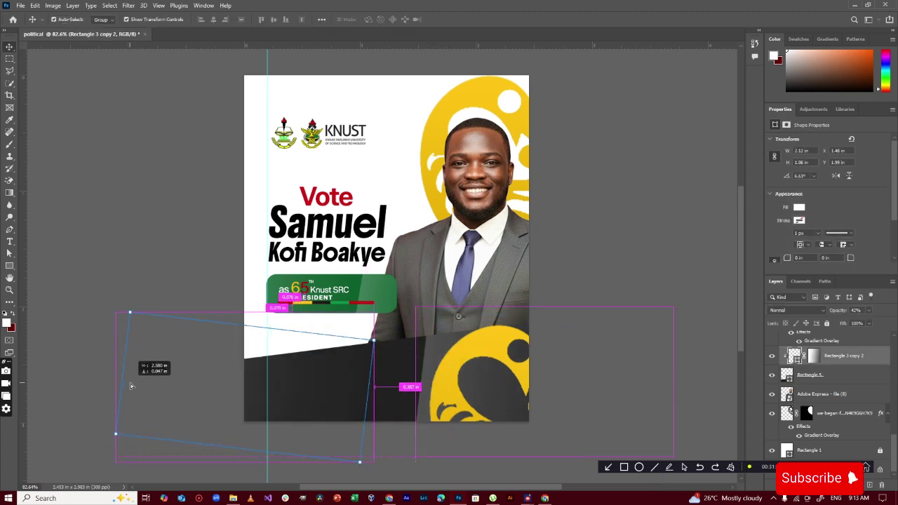
pyautogui.click(601, 192)
pyautogui.click(426, 369)
pyautogui.moveTo(415, 382); pyautogui.dragTo(429, 382)
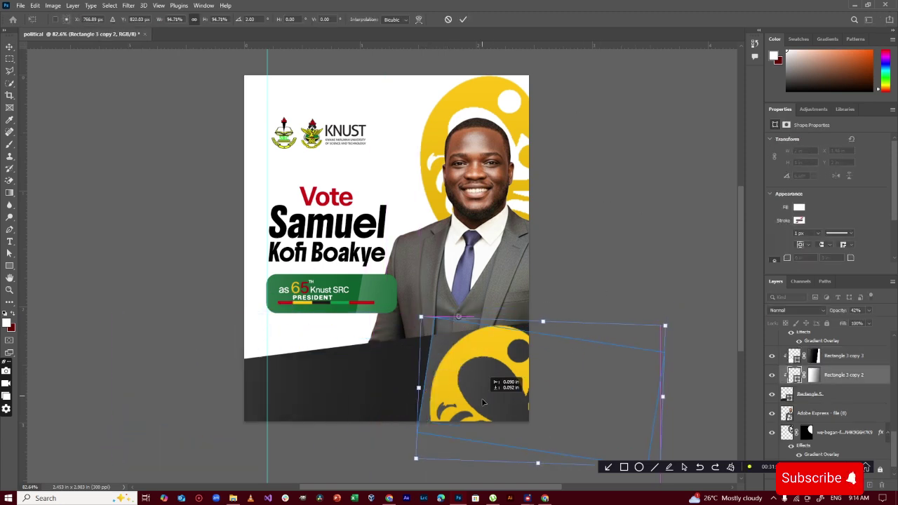
pyautogui.press('Return')
pyautogui.moveTo(481, 358)
pyautogui.mouseDown()
pyautogui.moveTo(503, 344)
pyautogui.moveTo(494, 331)
pyautogui.moveTo(492, 352)
pyautogui.mouseUp()
pyautogui.click(569, 344)
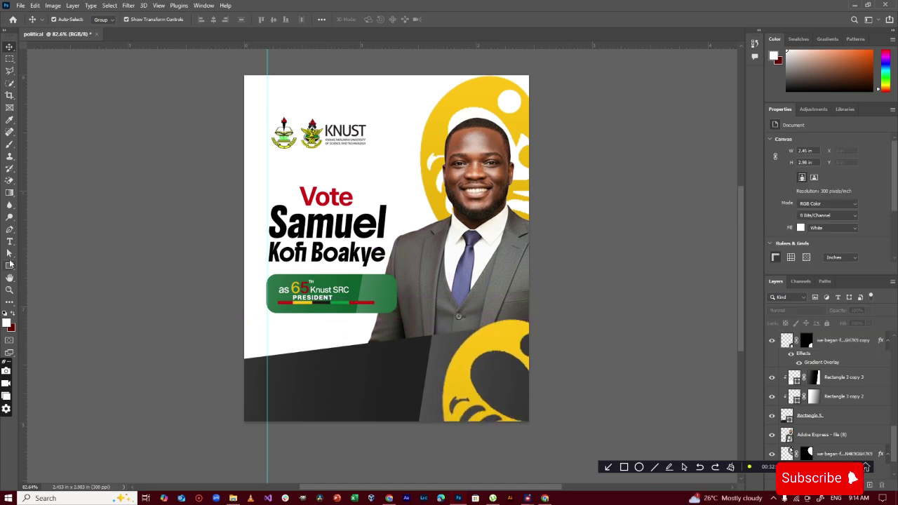
# Add white (#fff) 'Adwumawura' text on the dark band
pyautogui.press('t')
pyautogui.click(291, 381)
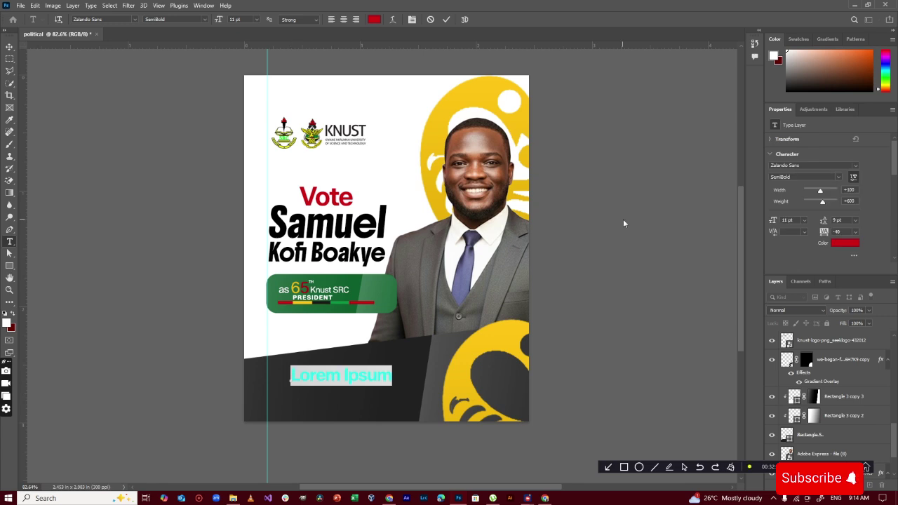
pyautogui.write('A')
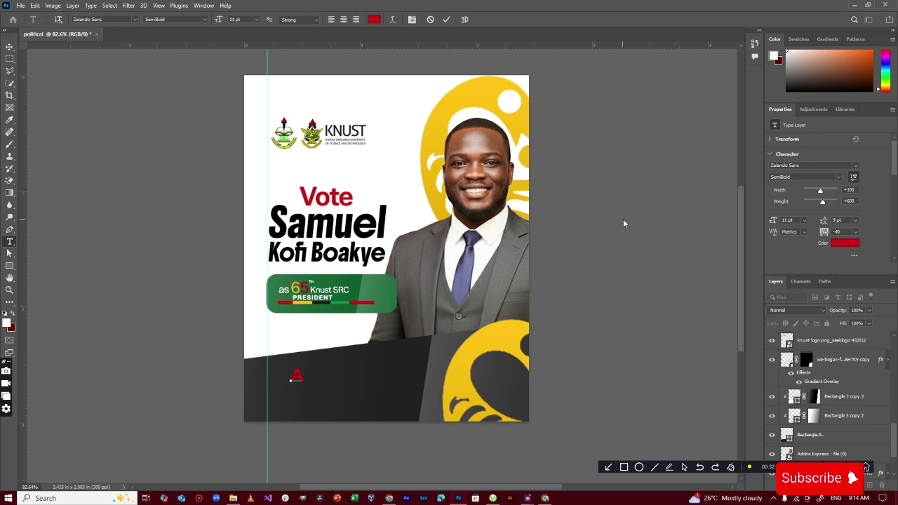
pyautogui.press('BackSpace')
pyautogui.click(374, 20)
pyautogui.write('fff')
pyautogui.press('Return')
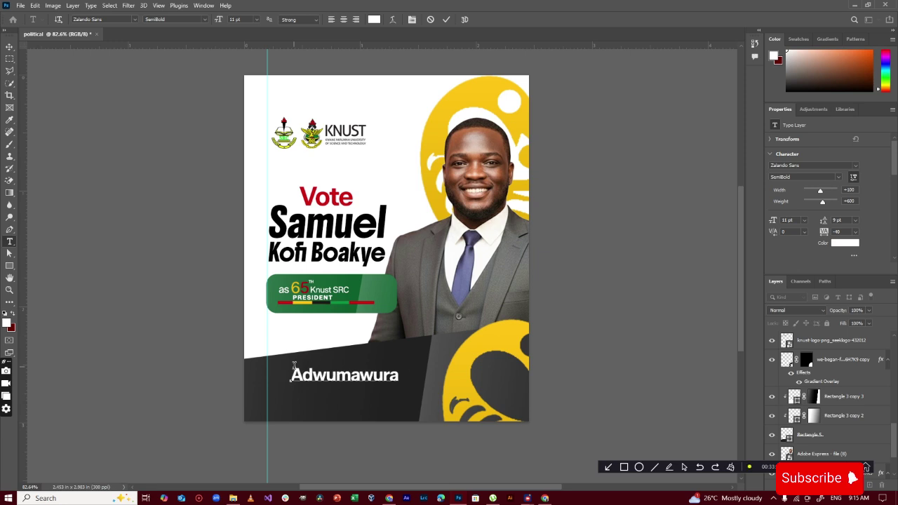
pyautogui.write("''")
pyautogui.press('BackSpace')
pyautogui.press('BackSpace')
pyautogui.click(446, 20)
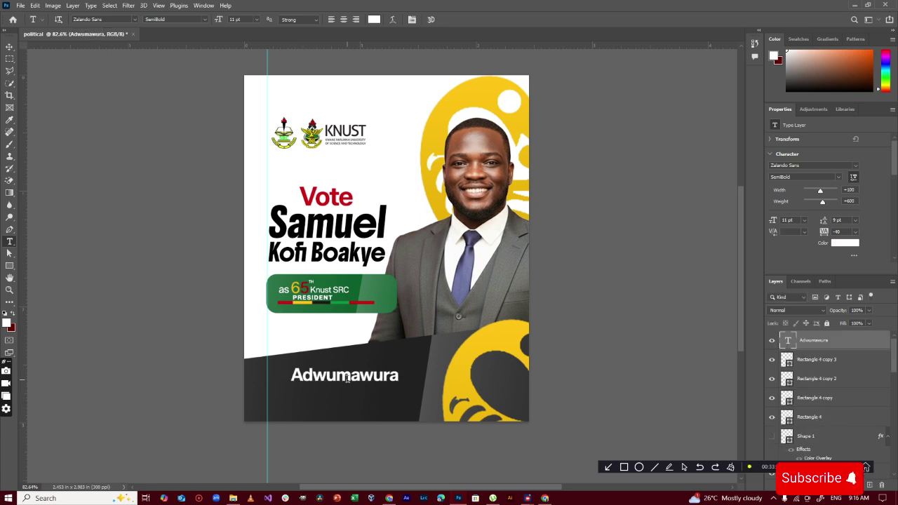
# Move Adwumawura down and make it wider and taller
pyautogui.press('v')
pyautogui.moveTo(361, 381); pyautogui.dragTo(362, 396)
pyautogui.hotkey('ctrl', 't')
pyautogui.moveTo(400, 390); pyautogui.dragTo(425, 390)
pyautogui.moveTo(359, 401); pyautogui.dragTo(389, 371)
pyautogui.click(463, 20)
# Change the copied text to 'Vote 4 change', shrink it, and shift it right
pyautogui.doubleClick(788, 341)
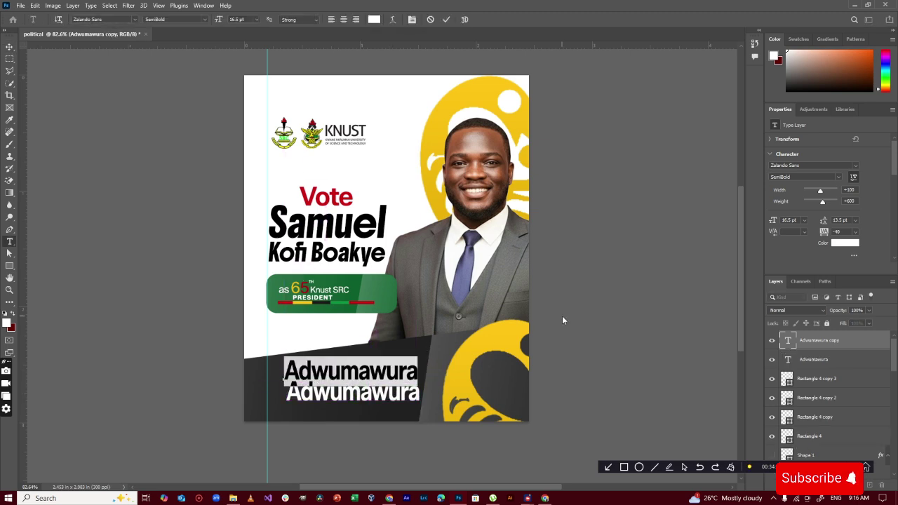
pyautogui.write('Vote 4 change')
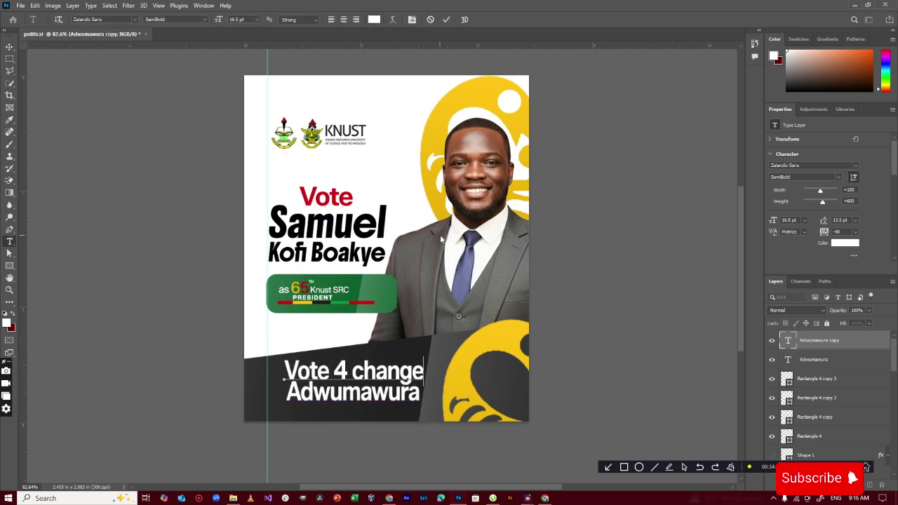
pyautogui.click(447, 20)
pyautogui.hotkey('ctrl', 't')
pyautogui.moveTo(375, 372); pyautogui.dragTo(353, 372)
pyautogui.moveTo(321, 370); pyautogui.dragTo(328, 374)
pyautogui.press('Return')
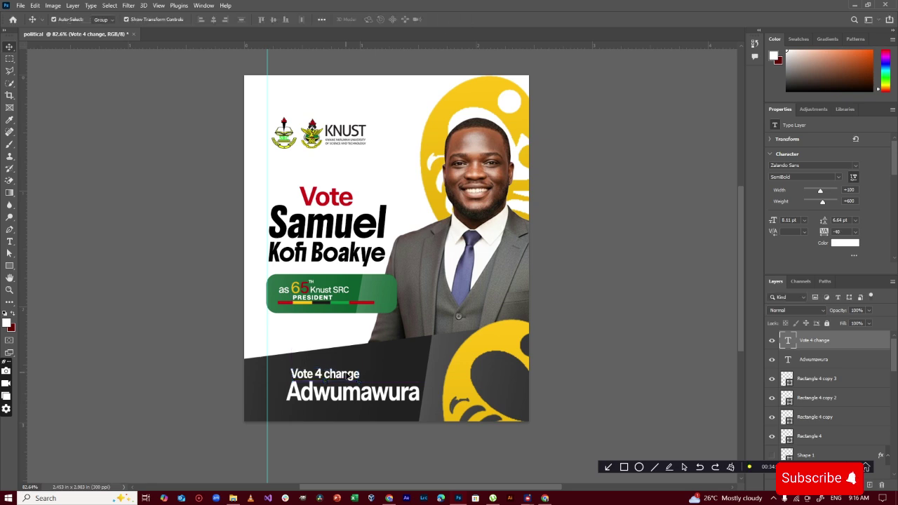
# Extend the line to read 'Vote 4 change, Vote 4'
pyautogui.doubleClick(351, 374)
pyautogui.click(357, 370)
pyautogui.write(', Vote 4')
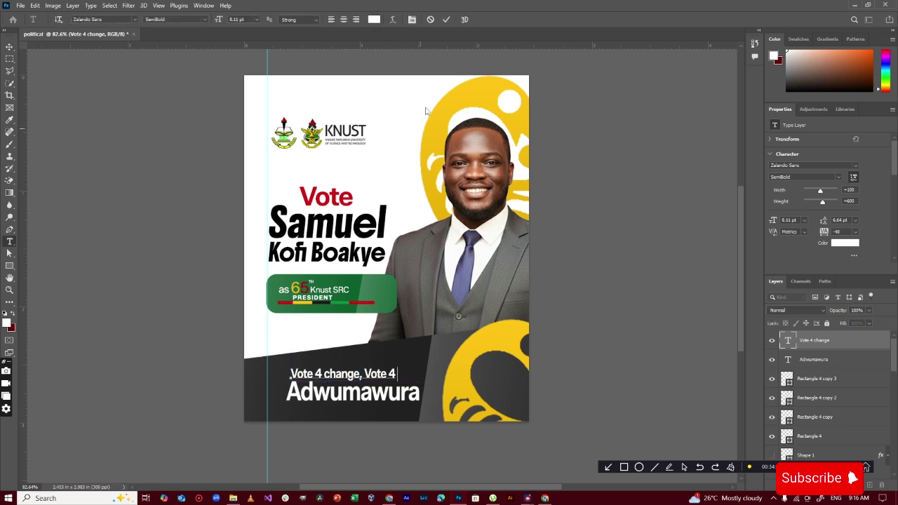
pyautogui.click(446, 19)
# Recolour Adwumawura to a near-white cream
pyautogui.doubleClick(788, 360)
pyautogui.click(374, 19)
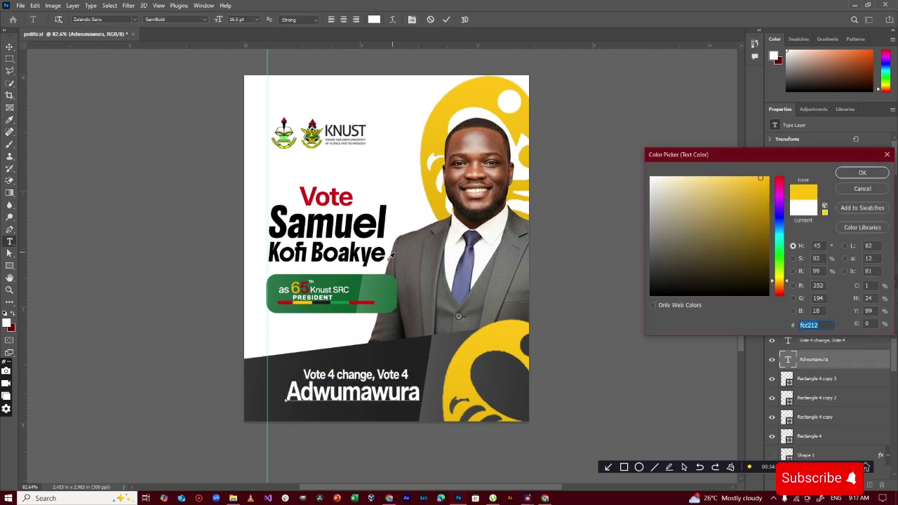
pyautogui.write('00c450')
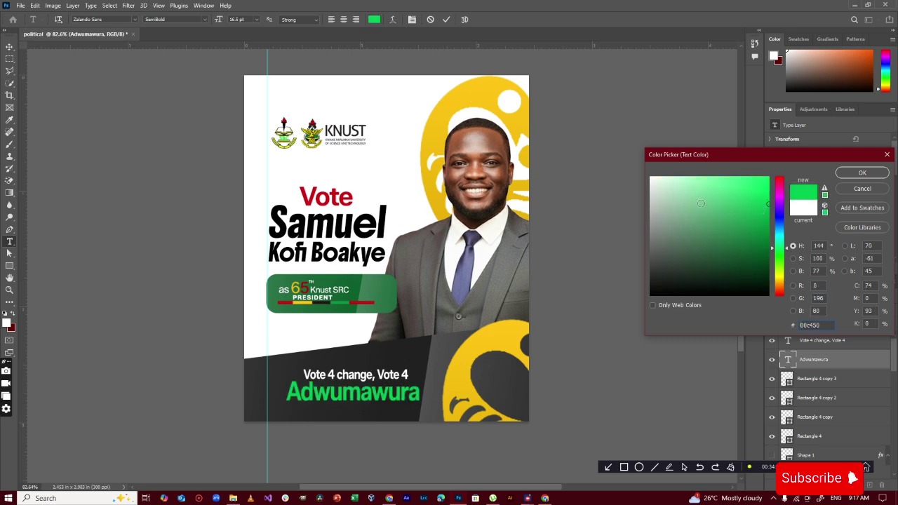
pyautogui.moveTo(785, 275); pyautogui.dragTo(780, 279)
pyautogui.click(663, 177)
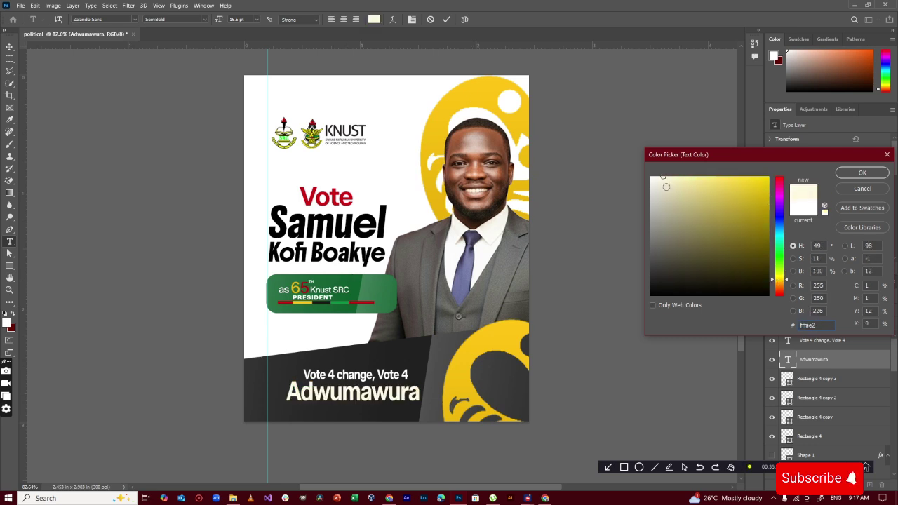
pyautogui.click(863, 173)
pyautogui.click(446, 19)
# Tilt both slogan lines about -6°, enlarge them slightly, and start an underline beneath Adwumawura
pyautogui.press('v')
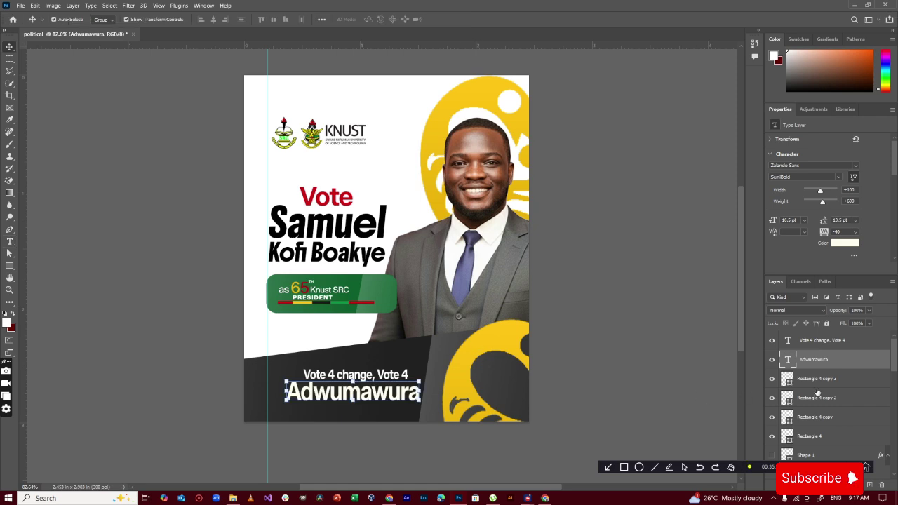
pyautogui.keyDown('ctrl'); pyautogui.click(822, 341); pyautogui.keyUp('ctrl')
pyautogui.moveTo(422, 405); pyautogui.dragTo(418, 401)
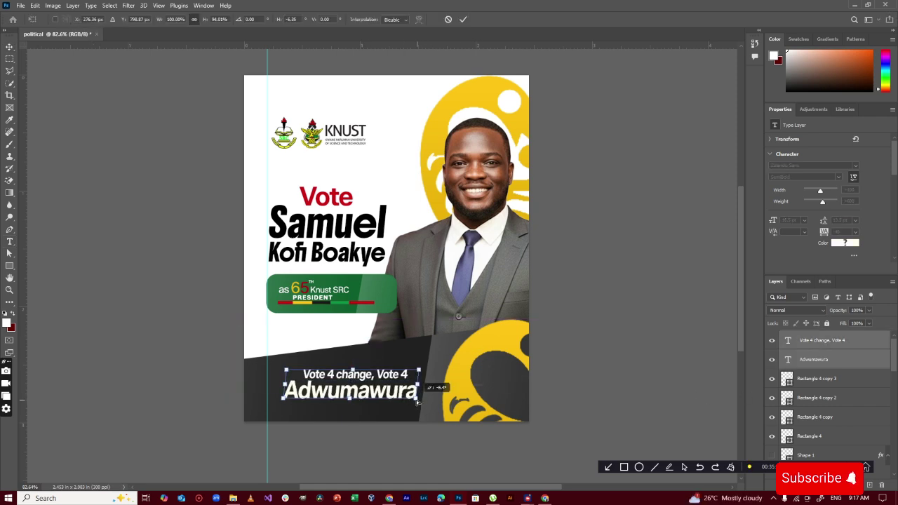
pyautogui.moveTo(351, 399); pyautogui.dragTo(350, 404)
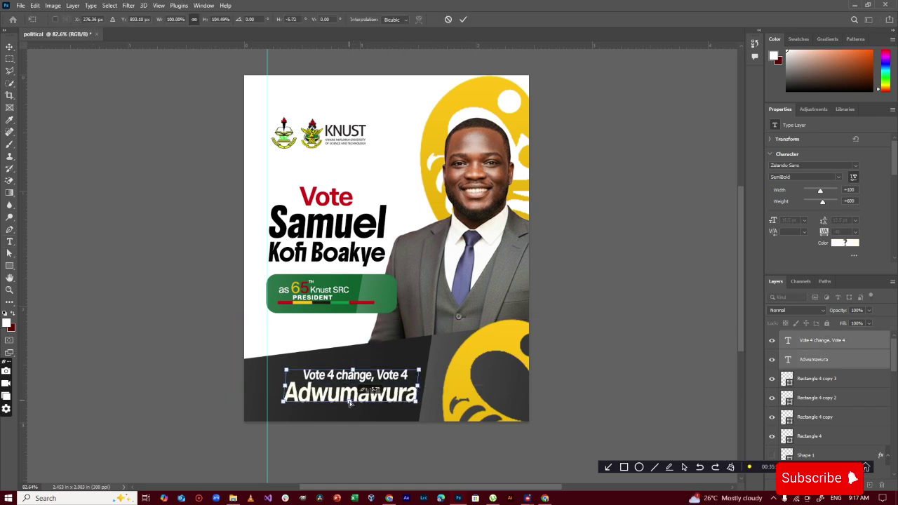
pyautogui.moveTo(417, 404); pyautogui.dragTo(421, 405)
pyautogui.click(464, 19)
pyautogui.click(548, 361)
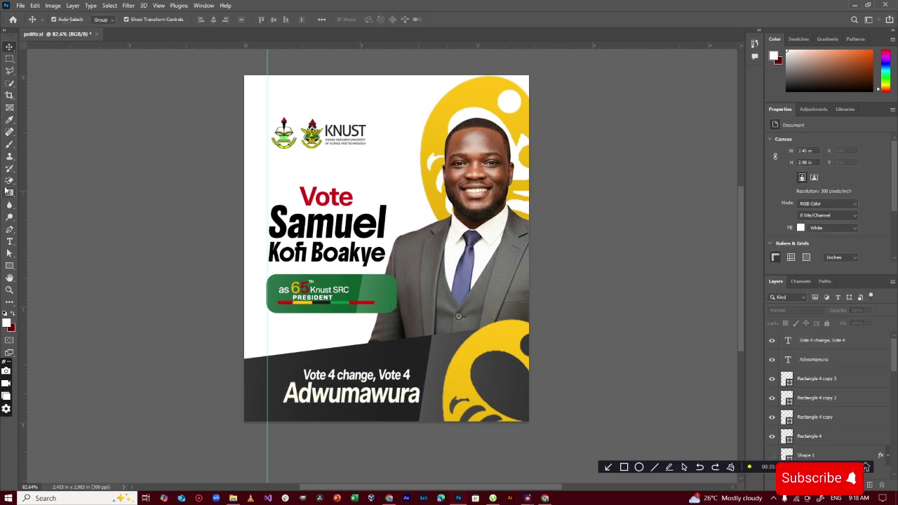
pyautogui.click(9, 230)
pyautogui.click(298, 408)
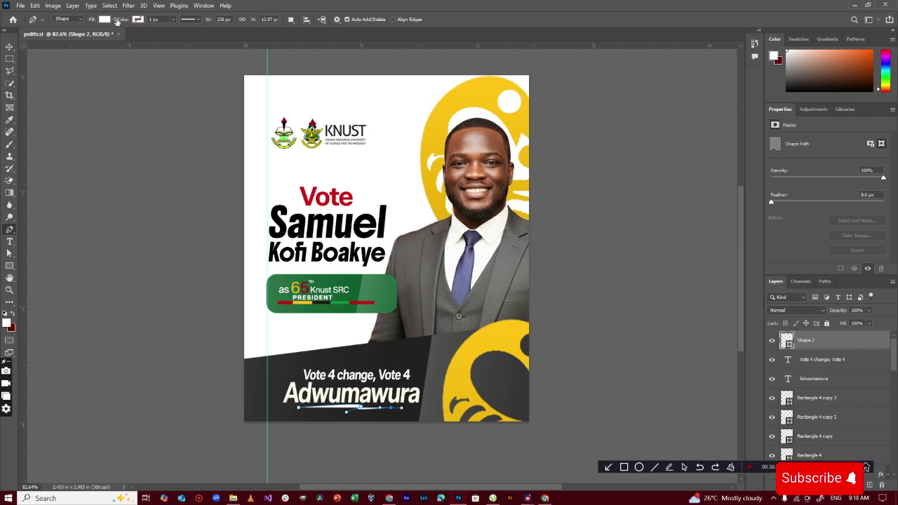
# Fill the swoosh underline beneath Adwumawura with yellow, leaving the lower rectangle in place
pyautogui.click(105, 19)
pyautogui.click(87, 69)
pyautogui.click(104, 18)
pyautogui.click(10, 47)
pyautogui.click(212, 268)
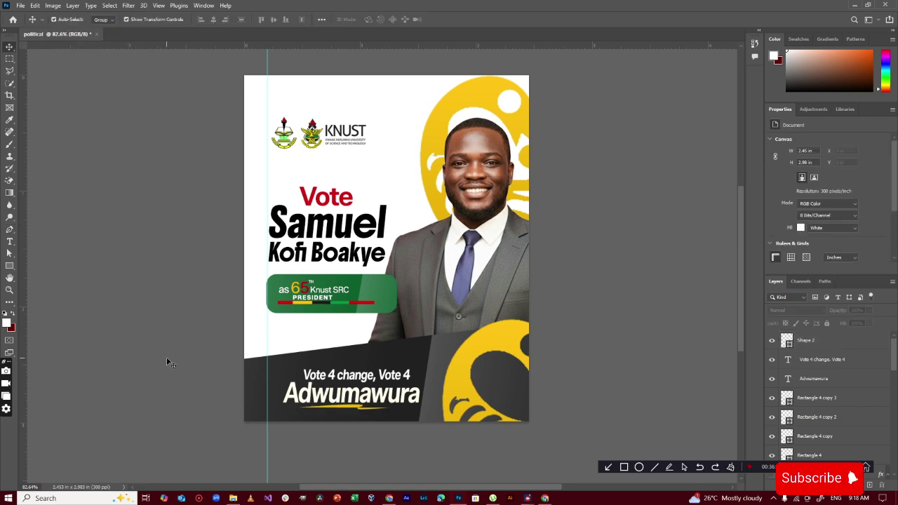
pyautogui.moveTo(168, 360); pyautogui.dragTo(407, 360)
pyautogui.hotkey('ctrl', 'z')
pyautogui.hotkey('ctrl', 'z')
# Redraw the gradient fade on Rectangle 3 copy 2's layer mask
pyautogui.scroll(-2, 816, 431)
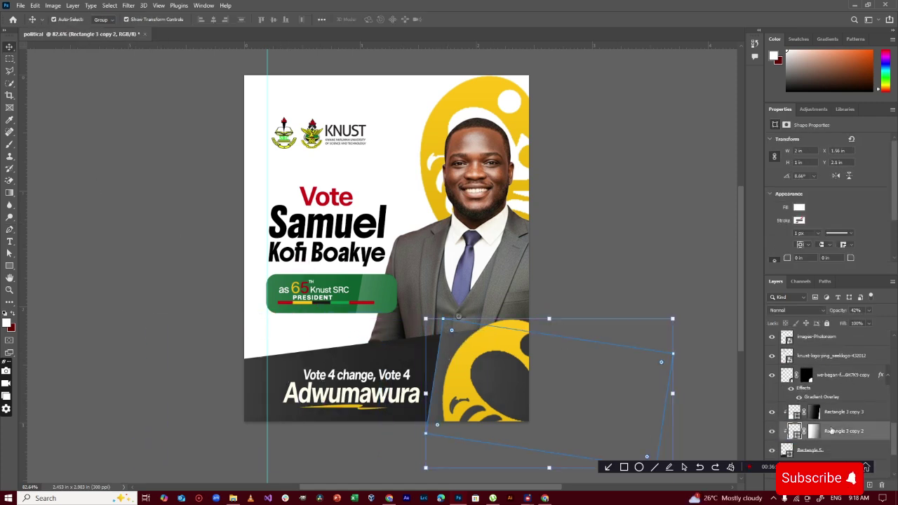
pyautogui.click(815, 431)
pyautogui.click(10, 194)
pyautogui.moveTo(715, 427); pyautogui.dragTo(417, 365)
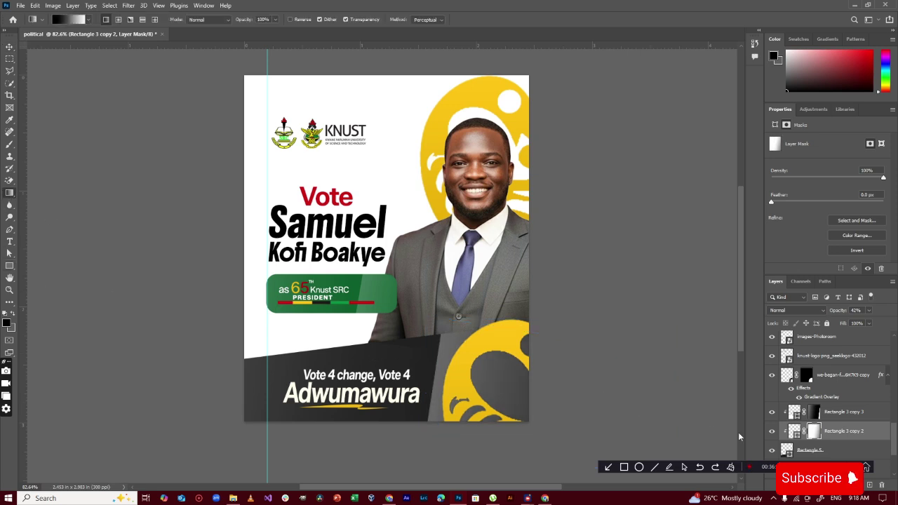
pyautogui.moveTo(739, 434); pyautogui.dragTo(454, 349)
pyautogui.click(9, 47)
pyautogui.click(590, 243)
# Try colour 02af1a on the 65 text, cancel it, and place the abstract pattern image
pyautogui.click(302, 288)
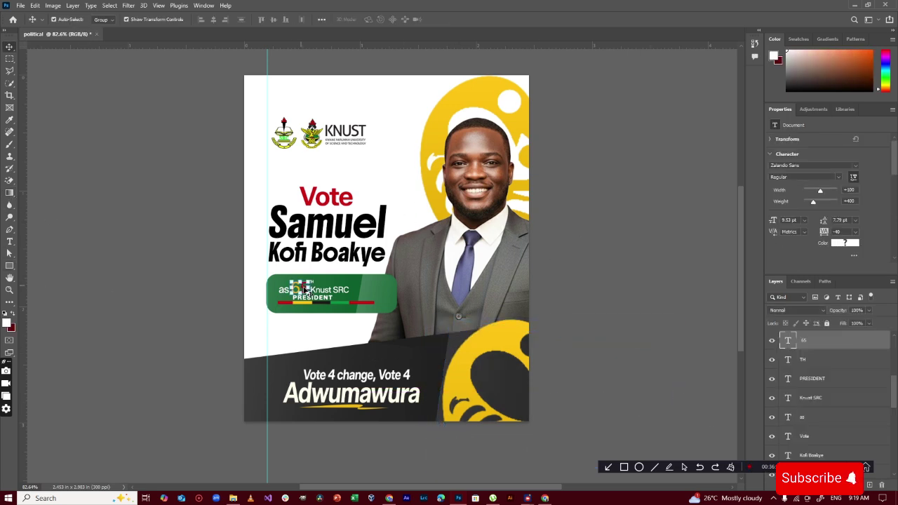
pyautogui.doubleClick(302, 288)
pyautogui.moveTo(310, 289); pyautogui.dragTo(301, 289)
pyautogui.click(375, 20)
pyautogui.moveTo(760, 191)
pyautogui.mouseDown()
pyautogui.moveTo(755, 172)
pyautogui.moveTo(651, 177)
pyautogui.mouseUp()
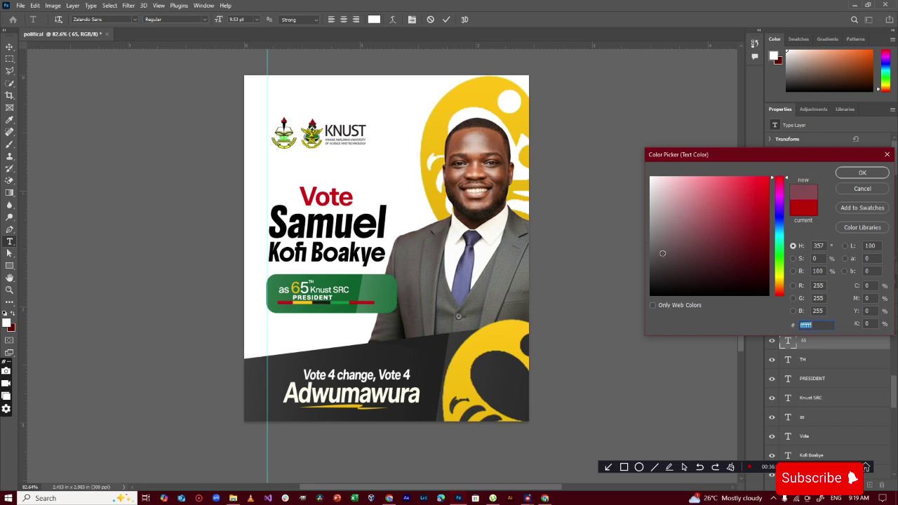
pyautogui.write('02af1a')
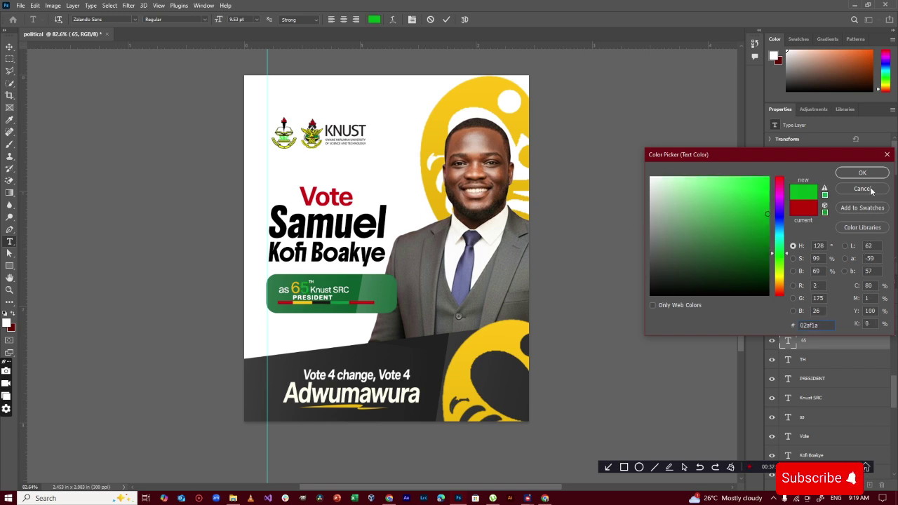
pyautogui.click(862, 189)
pyautogui.click(21, 5)
pyautogui.click(28, 21)
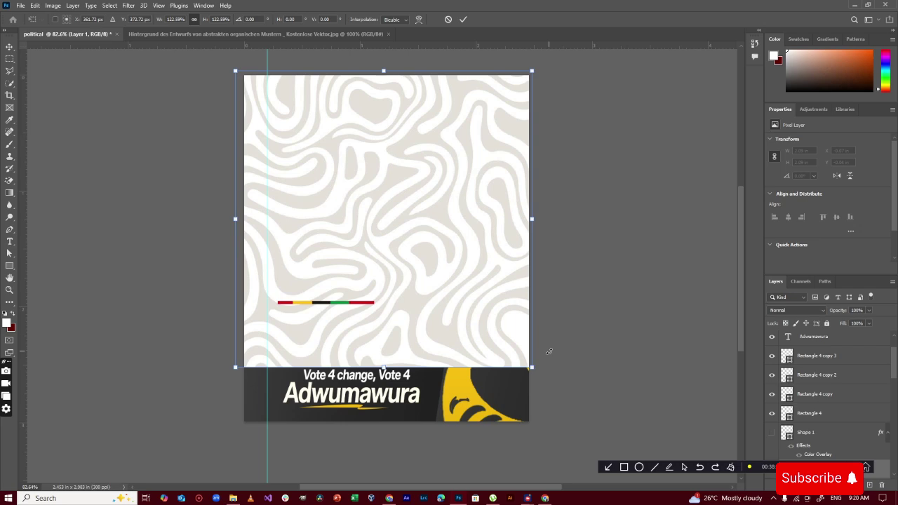
# Send the pattern behind the content in Luminosity blend at 9% opacity, tilted about -1.7°
pyautogui.hotkey('ctrl', '[')
pyautogui.hotkey('ctrl', '[')
pyautogui.hotkey('ctrl', '[')
pyautogui.hotkey('ctrl', '[')
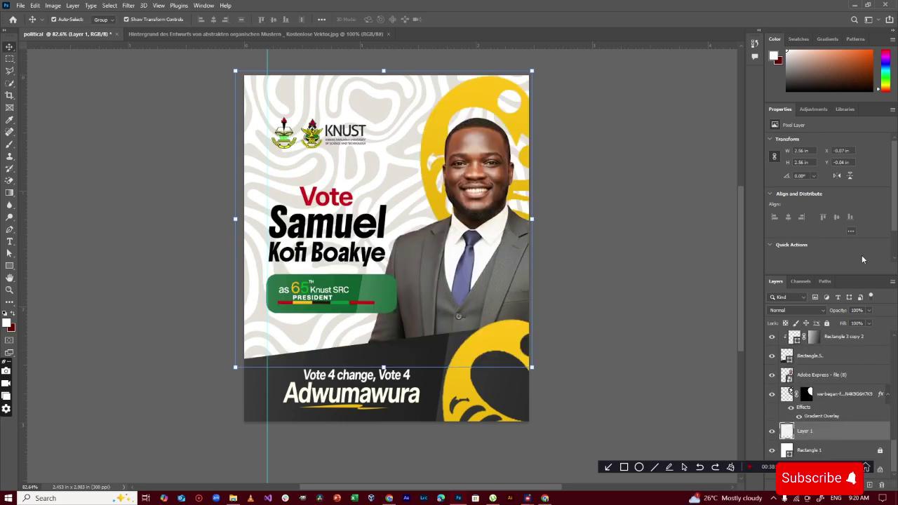
pyautogui.click(798, 310)
pyautogui.click(788, 484)
pyautogui.click(868, 311)
pyautogui.moveTo(868, 324); pyautogui.dragTo(834, 324)
pyautogui.moveTo(564, 239); pyautogui.dragTo(565, 233)
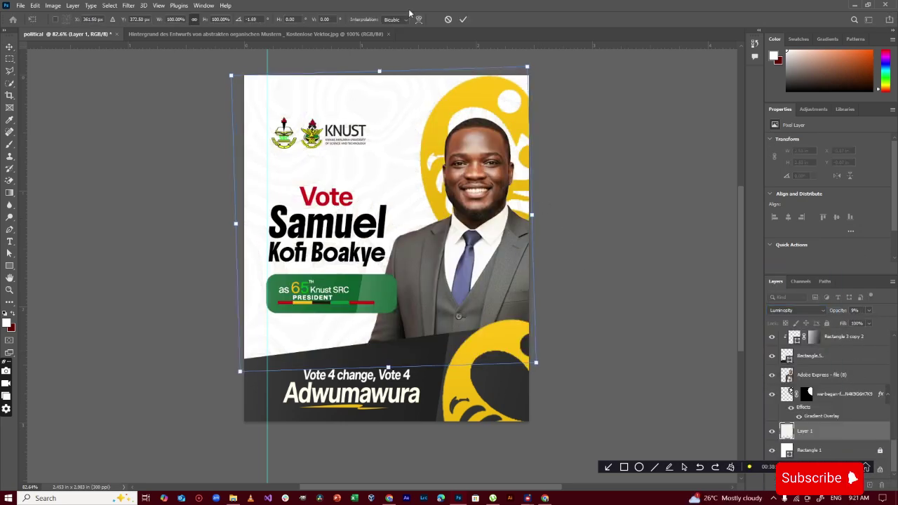
pyautogui.moveTo(379, 70); pyautogui.dragTo(379, 65)
pyautogui.press('Return')
# Set up the Eraser with a soft round brush at 243 px
pyautogui.rightClick(820, 431)
pyautogui.press('Escape')
pyautogui.click(9, 180)
pyautogui.click(47, 180)
pyautogui.click(68, 19)
pyautogui.moveTo(97, 50); pyautogui.dragTo(98, 51)
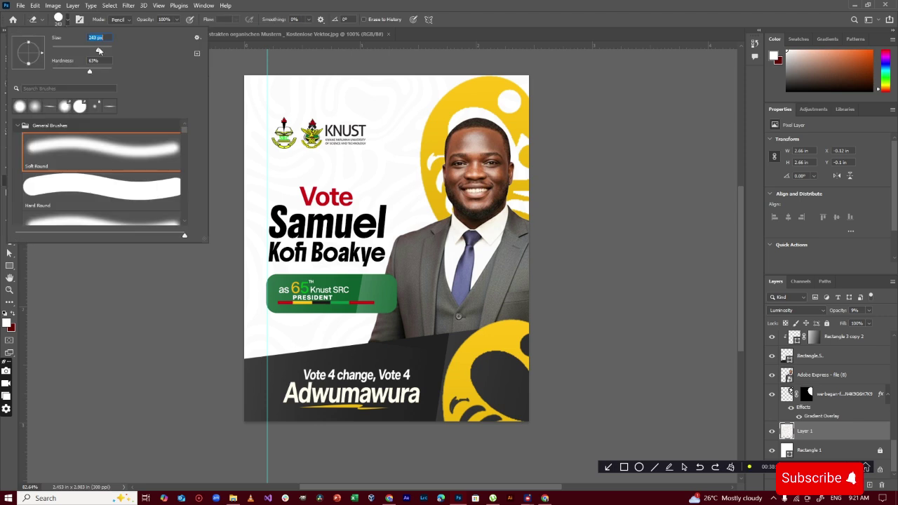
pyautogui.click(67, 20)
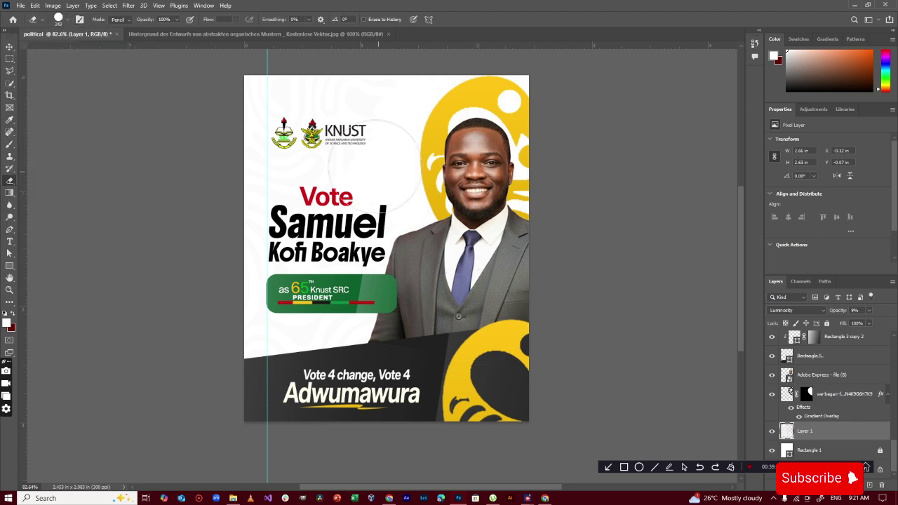
# Recolour the background rectangle with a colour sampled from the poster
pyautogui.doubleClick(787, 450)
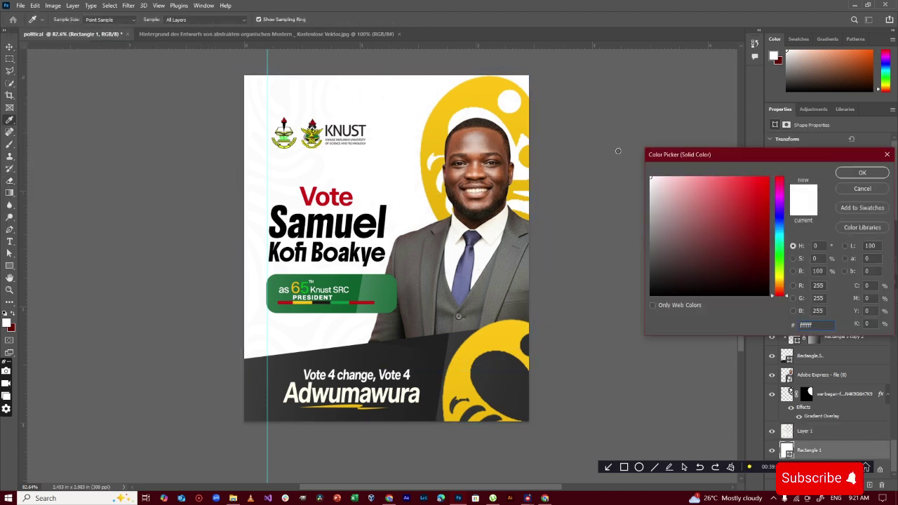
pyautogui.click(498, 227)
pyautogui.click(863, 173)
pyautogui.doubleClick(327, 254)
pyautogui.click(136, 19)
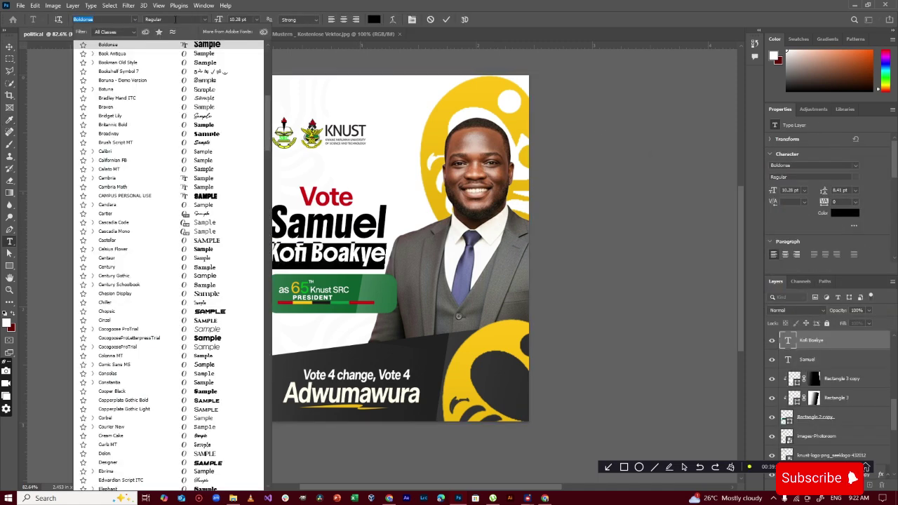
pyautogui.moveTo(267, 105); pyautogui.dragTo(270, 43)
pyautogui.write('zal')
pyautogui.click(224, 191)
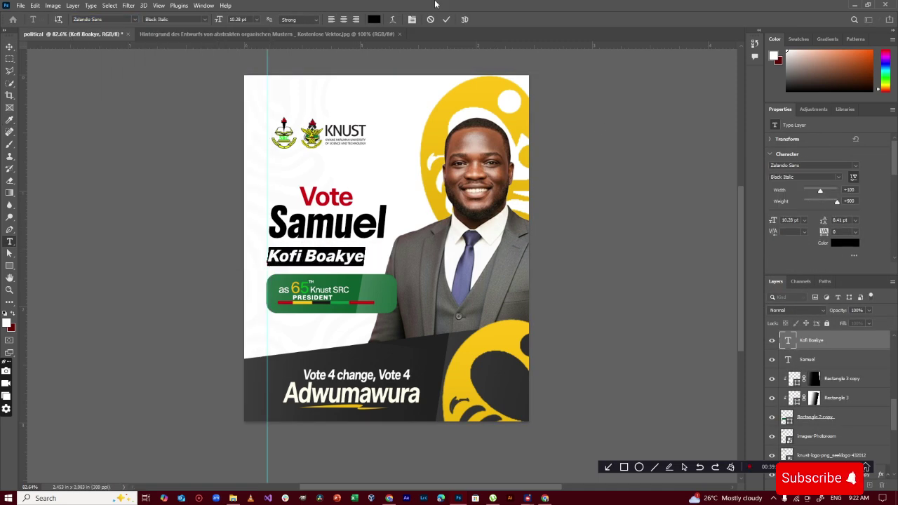
pyautogui.click(447, 20)
pyautogui.hotkey('ctrl', 't')
pyautogui.moveTo(366, 247); pyautogui.dragTo(387, 243)
pyautogui.click(449, 20)
pyautogui.hotkey('ctrl', 'z')
pyautogui.click(544, 133)
pyautogui.moveTo(342, 198); pyautogui.dragTo(338, 198)
# Nudge Vote down, then raise the candidate photo's exposure and contrast in Camera Raw
pyautogui.moveTo(472, 107); pyautogui.dragTo(470, 113)
pyautogui.click(469, 179)
pyautogui.click(128, 6)
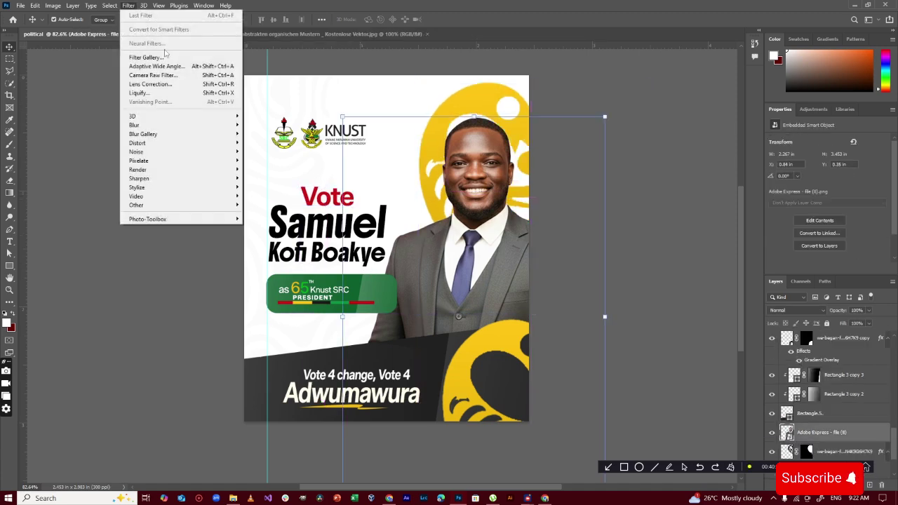
pyautogui.click(168, 77)
pyautogui.click(491, 195)
pyautogui.moveTo(542, 249); pyautogui.dragTo(546, 278)
pyautogui.moveTo(541, 290); pyautogui.dragTo(546, 346)
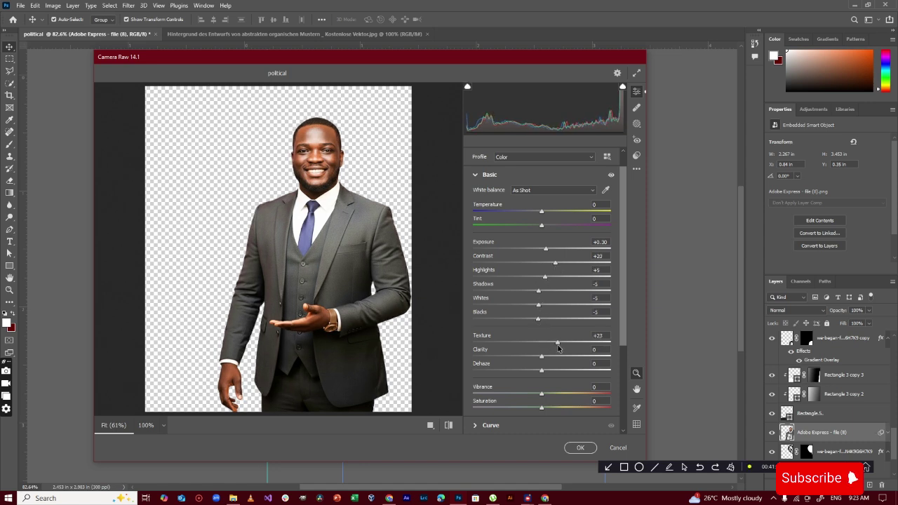
pyautogui.moveTo(542, 409); pyautogui.dragTo(546, 411)
# Increase sharpening and brighten exposure further, then apply the Camera Raw filter
pyautogui.scroll(-2, 564, 423)
pyautogui.click(552, 385)
pyautogui.moveTo(473, 254); pyautogui.dragTo(549, 250)
pyautogui.click(515, 195)
pyautogui.click(578, 447)
pyautogui.click(638, 200)
pyautogui.scroll(-1, 453, 237)
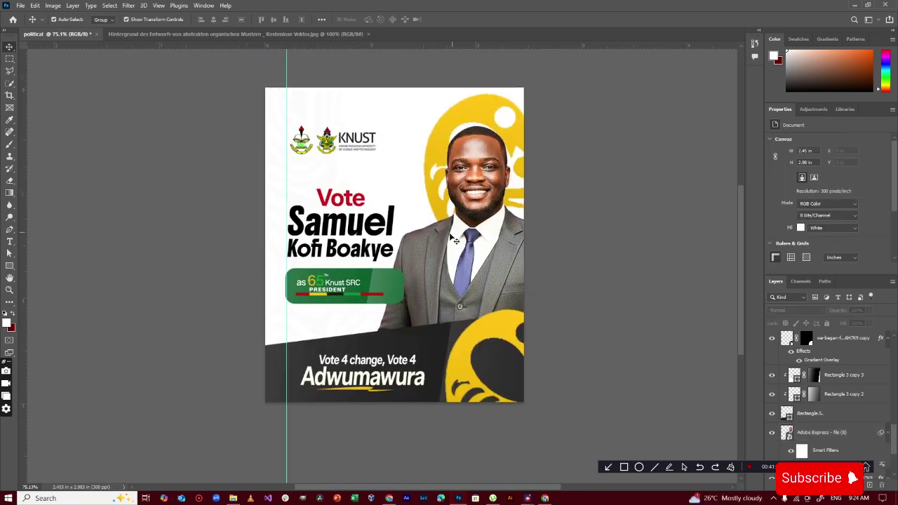
# Bring in a green check mark from the 'vote' image search and scale it onto Vote's V
pyautogui.hotkey('alt', 'Tab')
pyautogui.write('vote')
pyautogui.press('Return')
pyautogui.click(132, 161)
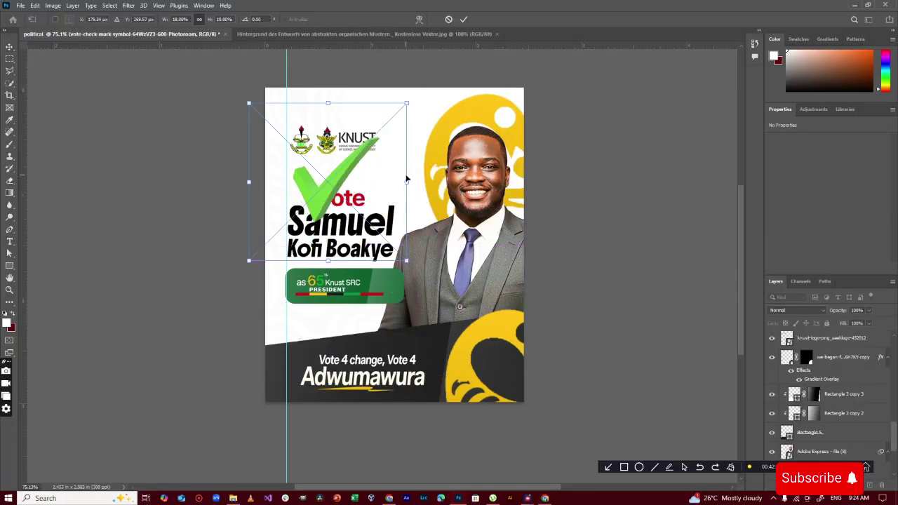
pyautogui.moveTo(406, 181); pyautogui.dragTo(329, 202)
pyautogui.moveTo(351, 169); pyautogui.dragTo(347, 169)
# Commit the check mark placement and delete the V, leaving 'ote' nudged right
pyautogui.press('Return')
pyautogui.click(353, 199)
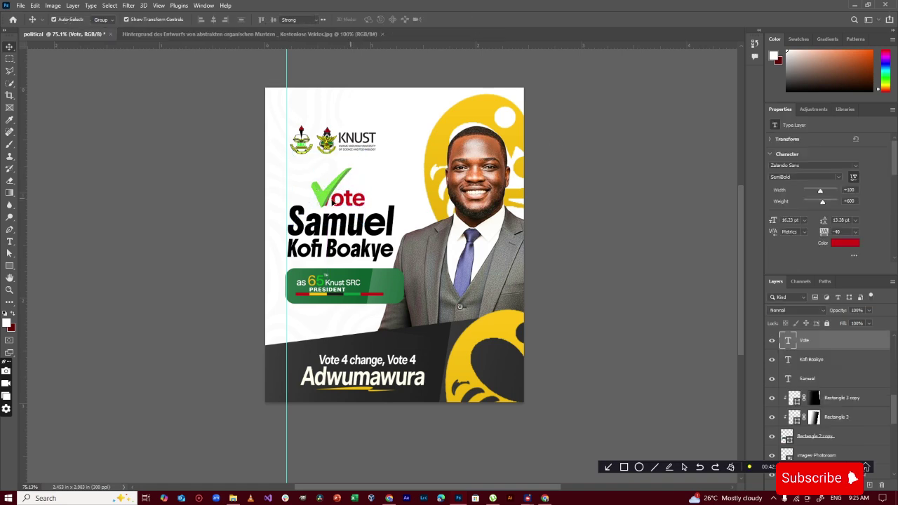
pyautogui.doubleClick(353, 199)
pyautogui.click(332, 199)
pyautogui.press('BackSpace')
pyautogui.click(450, 19)
pyautogui.press('Right')
pyautogui.press('Right')
pyautogui.press('Right')
pyautogui.press('Right')
pyautogui.press('Right')
pyautogui.press('Right')
pyautogui.press('Right')
pyautogui.press('Right')
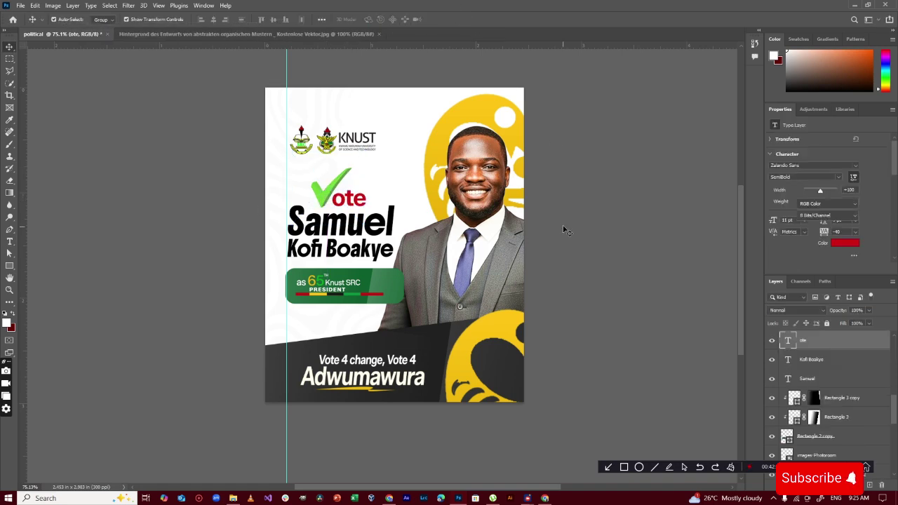
# Reset colours to black and white and rename the check mark layer 'dv'
pyautogui.click(326, 192)
pyautogui.press('d')
pyautogui.doubleClick(832, 341)
pyautogui.write('dv')
pyautogui.press('Return')
# Try a green Color Overlay on the check mark, then discard it
pyautogui.doubleClick(851, 341)
pyautogui.click(574, 198)
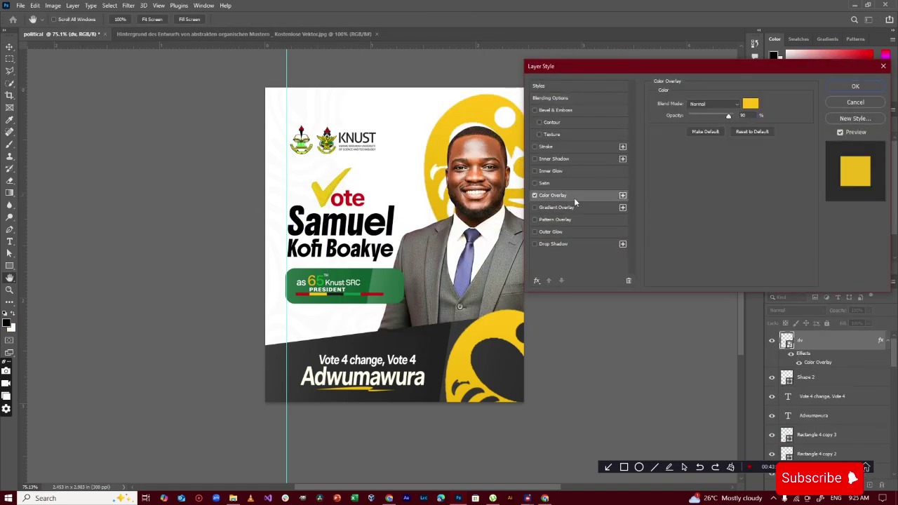
pyautogui.click(750, 104)
pyautogui.click(331, 187)
pyautogui.click(853, 189)
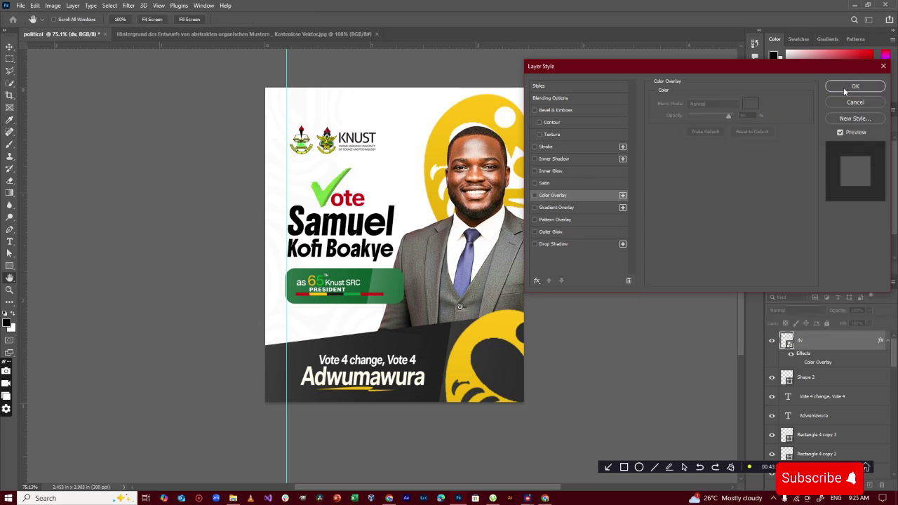
pyautogui.click(856, 102)
# Apply Brightness/Contrast with Contrast 35 to the check mark, then deselect it
pyautogui.click(53, 6)
pyautogui.moveTo(68, 30)
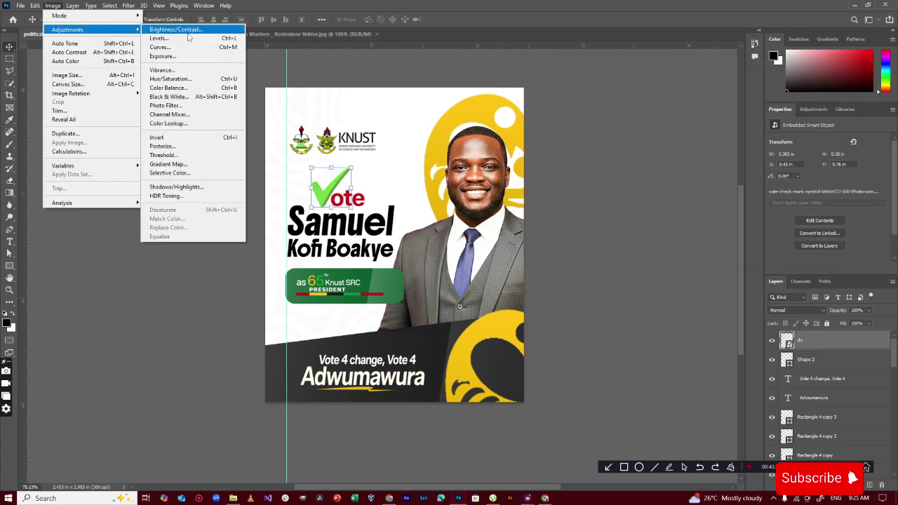
pyautogui.click(186, 32)
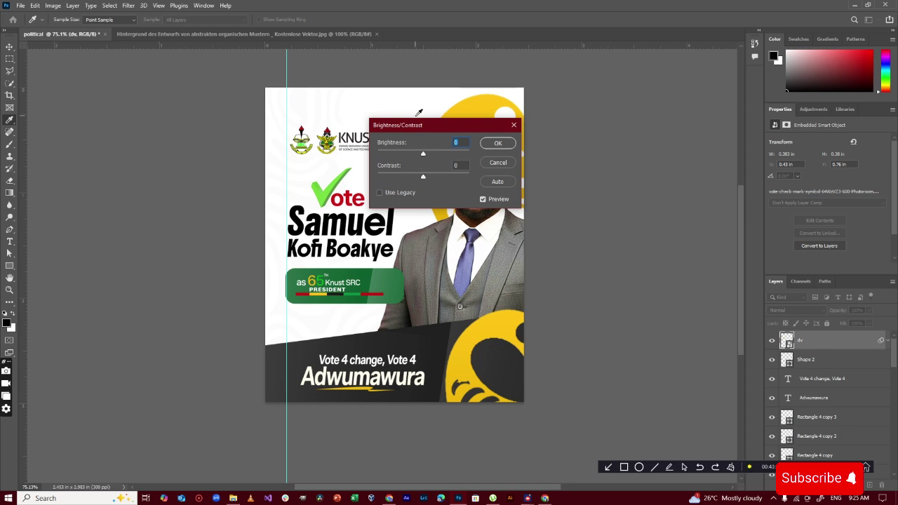
pyautogui.moveTo(421, 125); pyautogui.dragTo(563, 93)
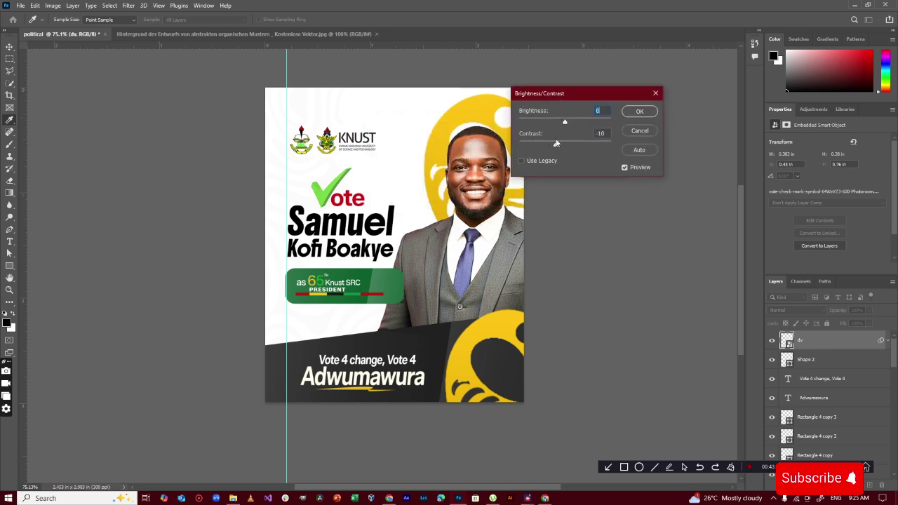
pyautogui.click(638, 112)
pyautogui.click(551, 294)
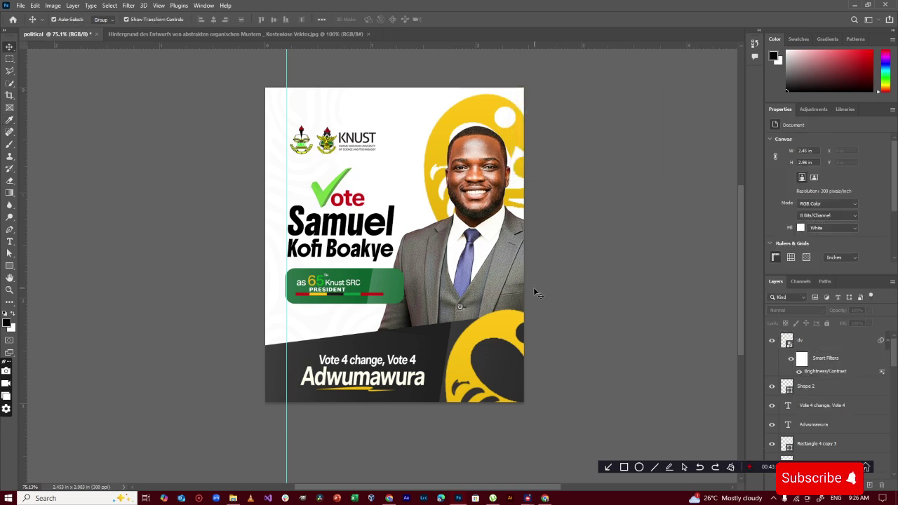
pyautogui.scroll(2, 533, 294)
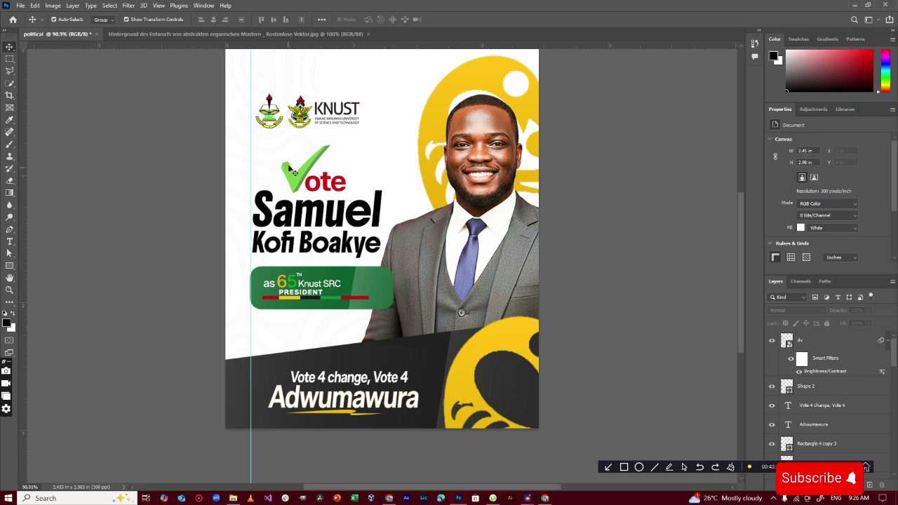
# Lock All on the pattern Layer 1 and the white Rectangle 1 layer
pyautogui.click(266, 92)
pyautogui.moveTo(284, 122); pyautogui.dragTo(281, 121)
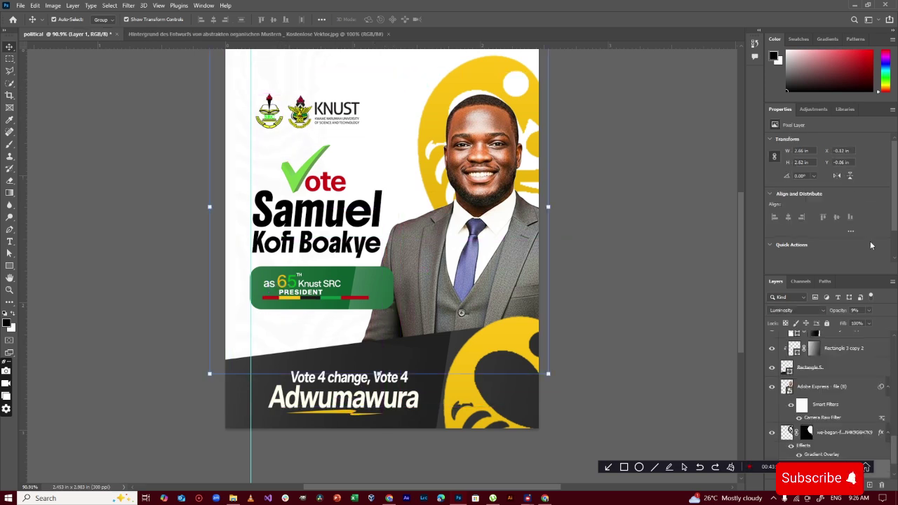
pyautogui.click(871, 324)
pyautogui.click(828, 322)
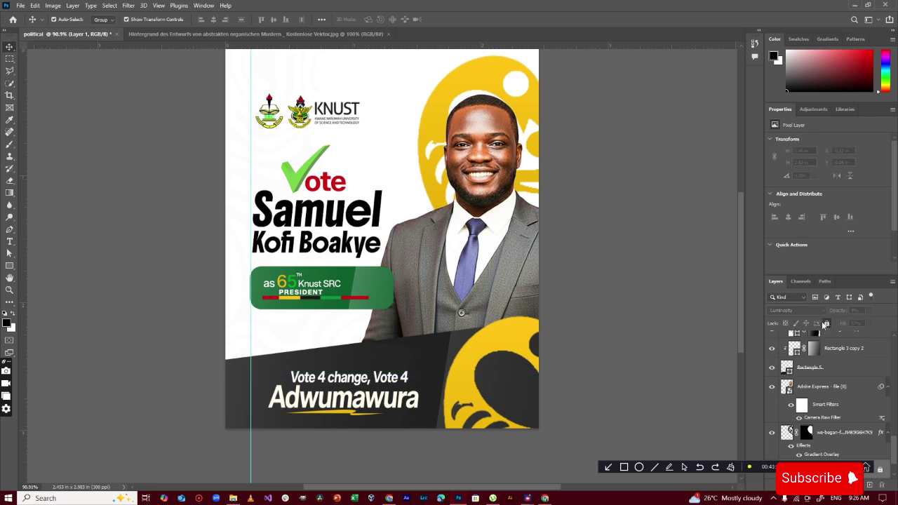
pyautogui.click(240, 95)
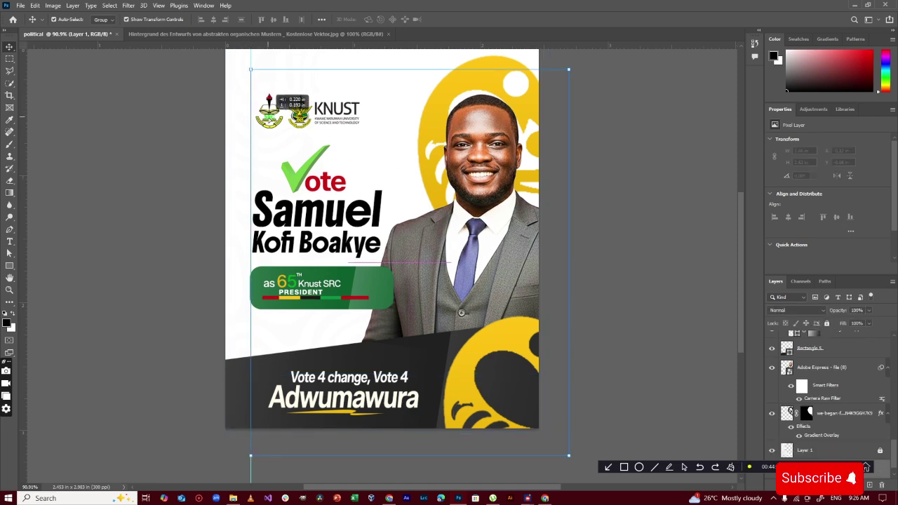
pyautogui.click(827, 323)
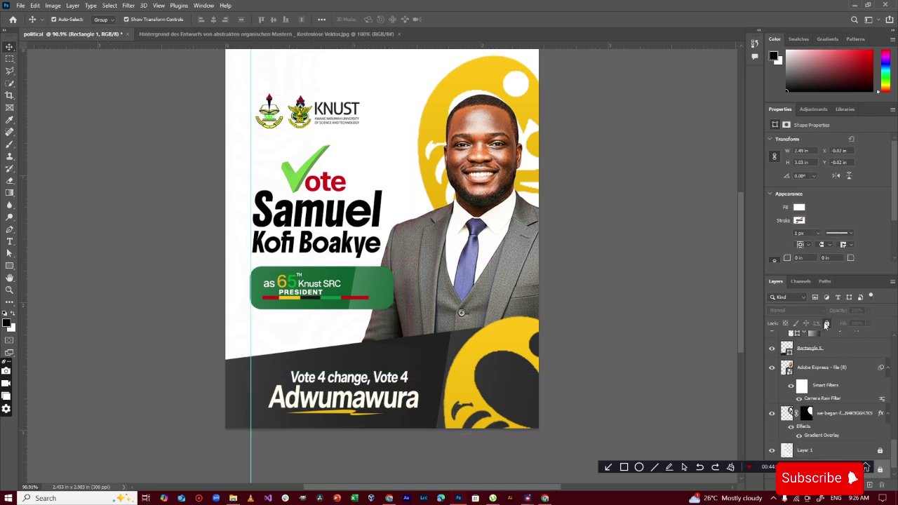
# Enlarge the KNUST and SRC logos to about 113%, then select the candidate photo
pyautogui.moveTo(237, 85); pyautogui.dragTo(337, 102)
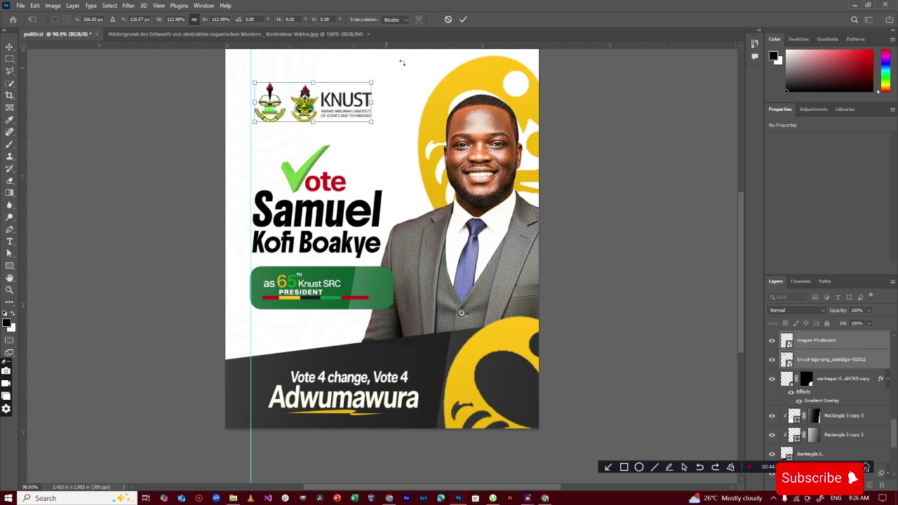
pyautogui.click(463, 19)
pyautogui.click(566, 128)
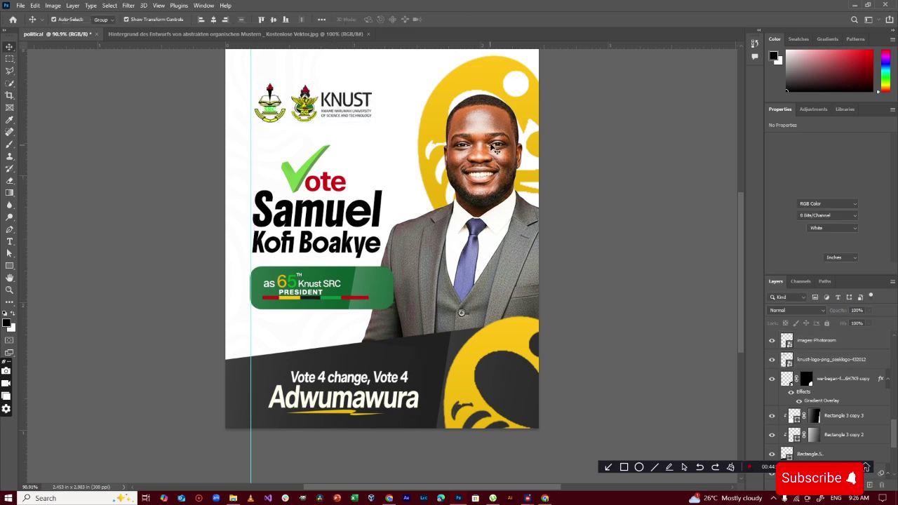
pyautogui.click(479, 94)
# Scale the candidate photo up from its top handle and shift it right
pyautogui.press('Escape')
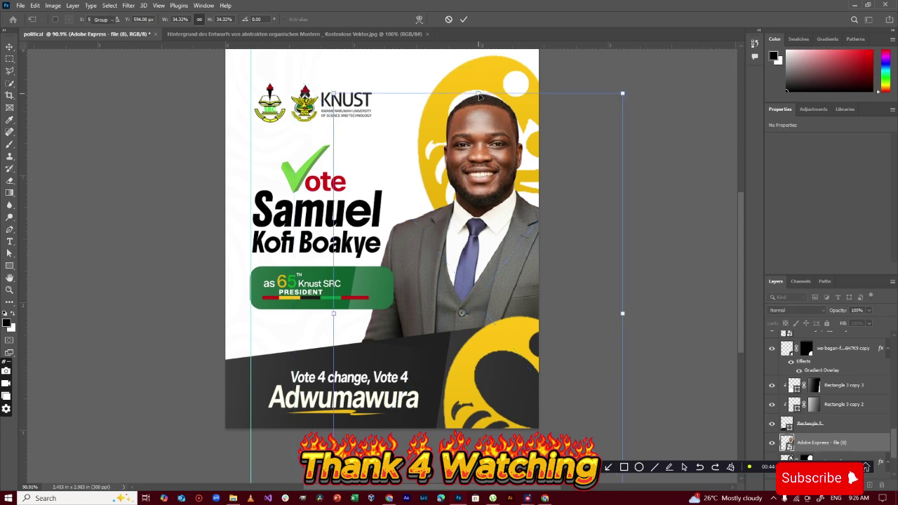
pyautogui.click(477, 90)
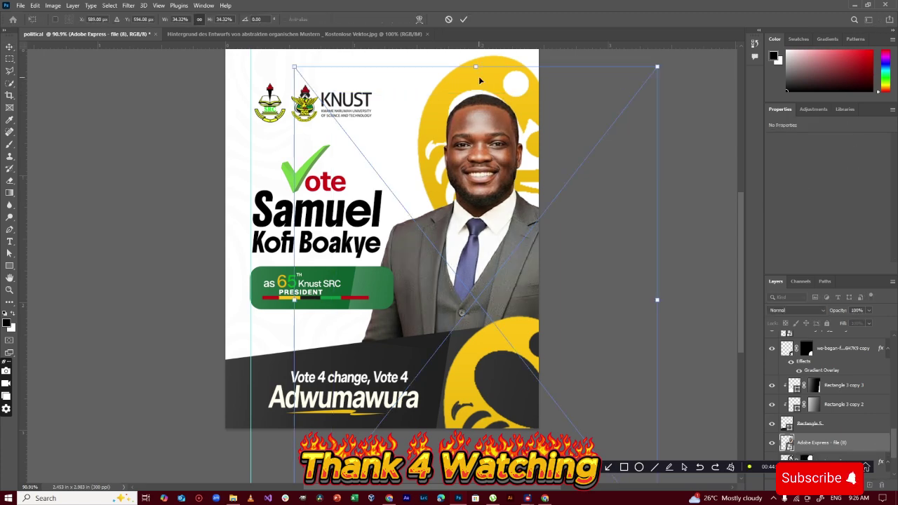
pyautogui.moveTo(476, 68); pyautogui.dragTo(478, 45)
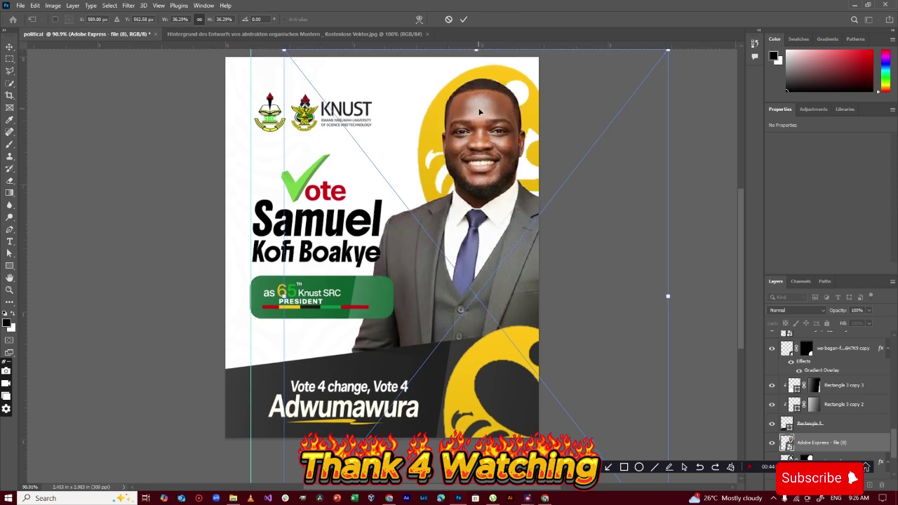
pyautogui.moveTo(479, 109); pyautogui.dragTo(488, 109)
pyautogui.click(463, 19)
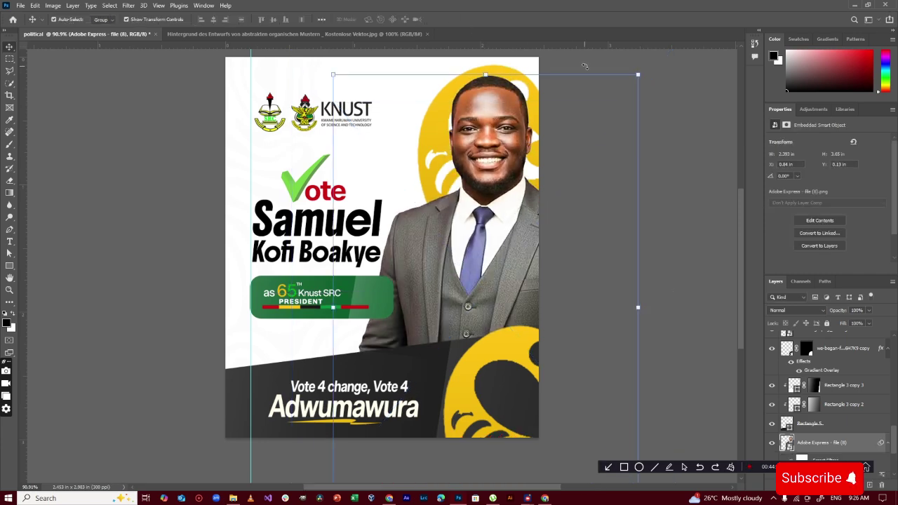
# Move the gold sankofa emblem behind the candidate's head higher, then deselect everything
pyautogui.click(635, 101)
pyautogui.moveTo(514, 83); pyautogui.dragTo(509, 64)
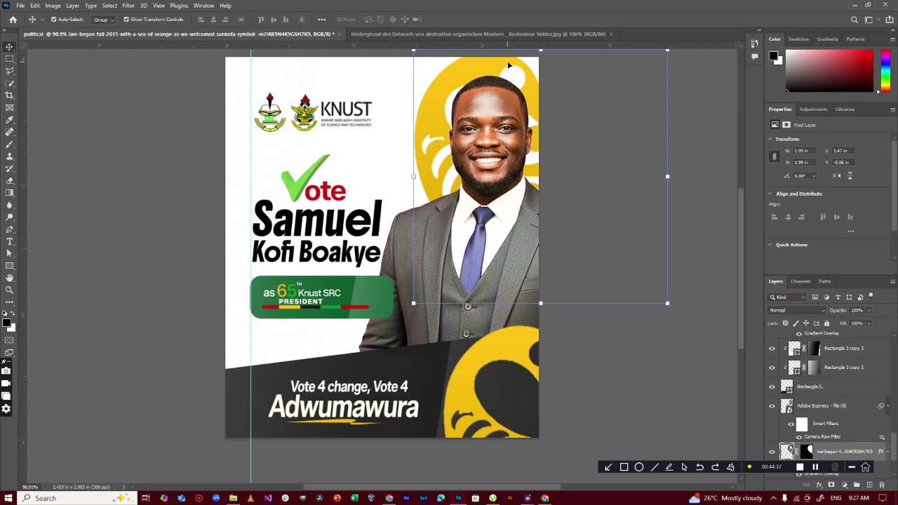
pyautogui.click(190, 174)
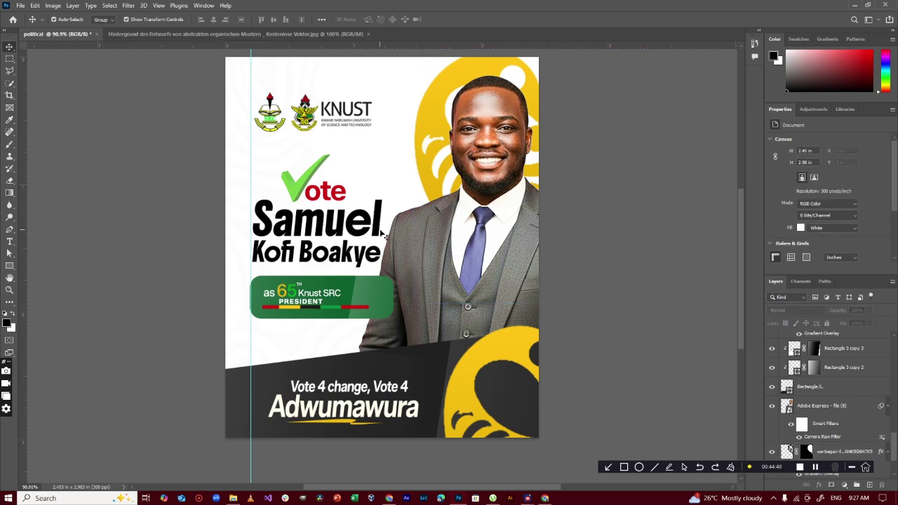
pyautogui.scroll(1, 404, 248)
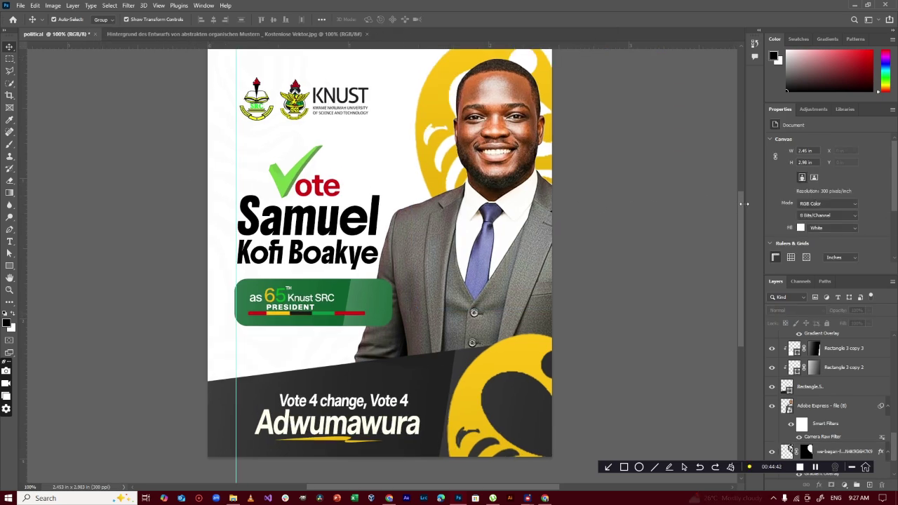
pyautogui.moveTo(741, 205); pyautogui.dragTo(739, 198)
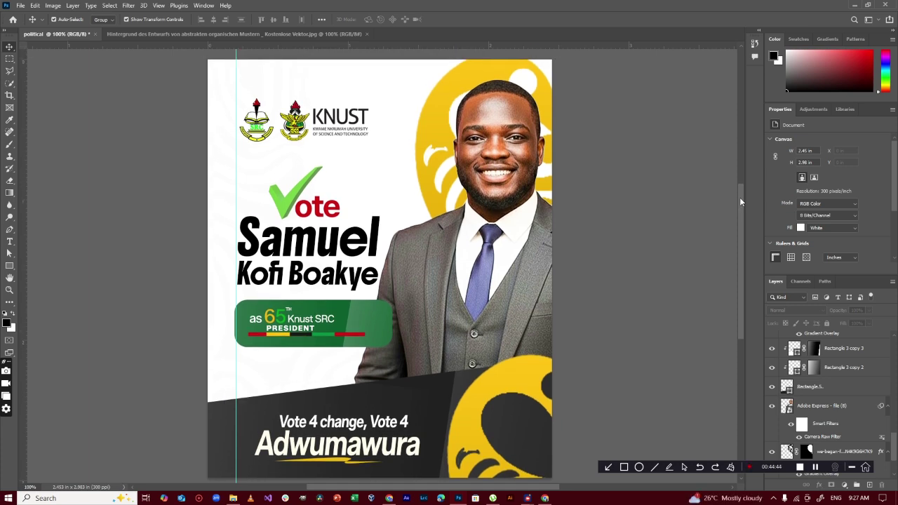